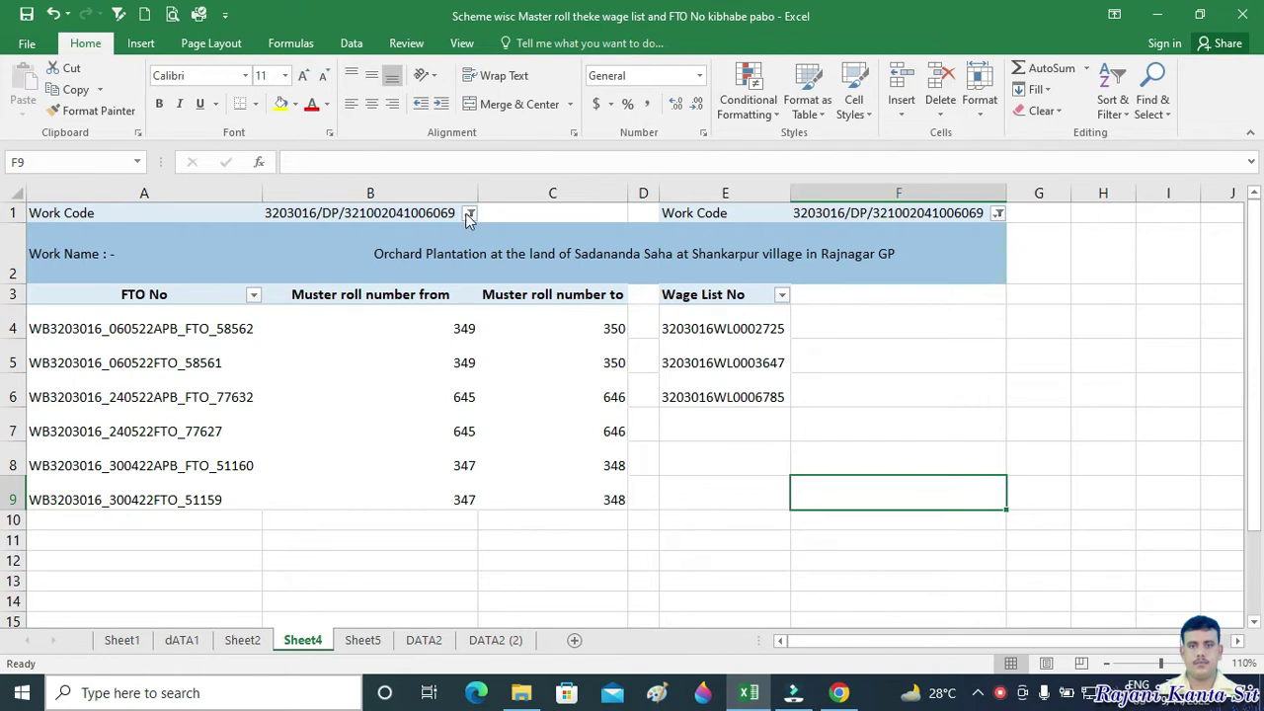
click(469, 213)
click(462, 396)
click(461, 395)
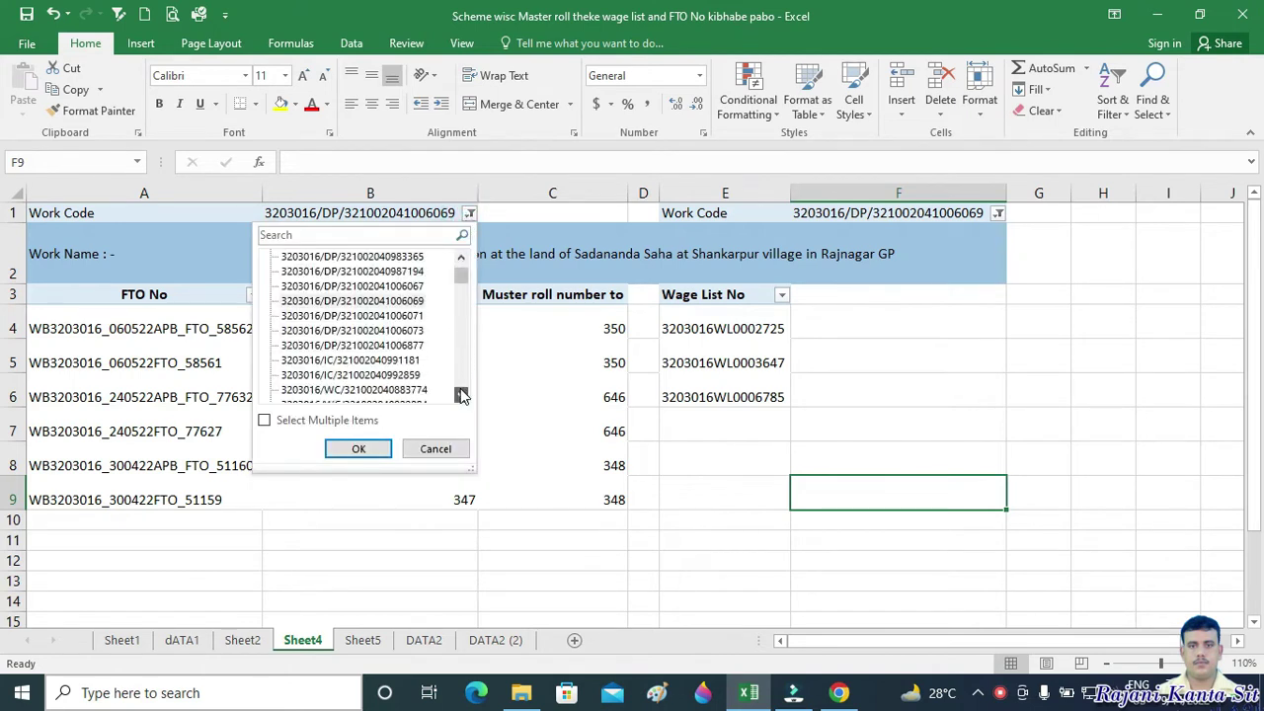
click(364, 392)
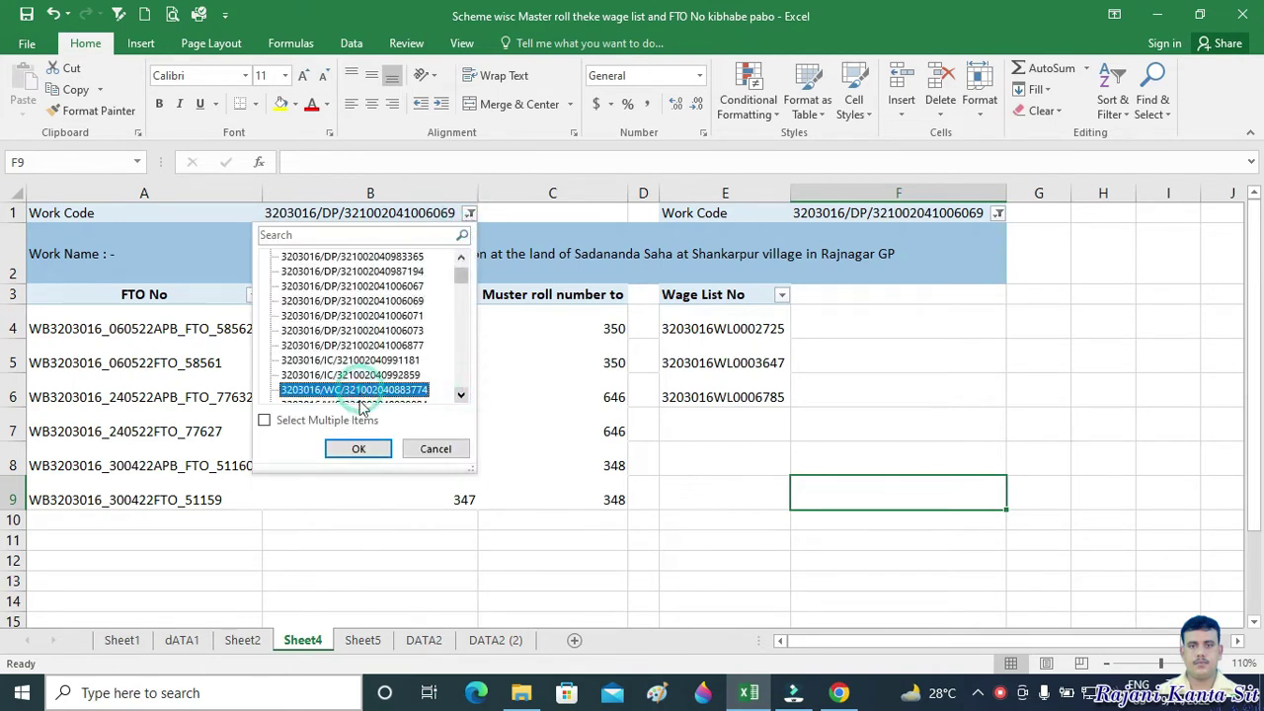
click(359, 450)
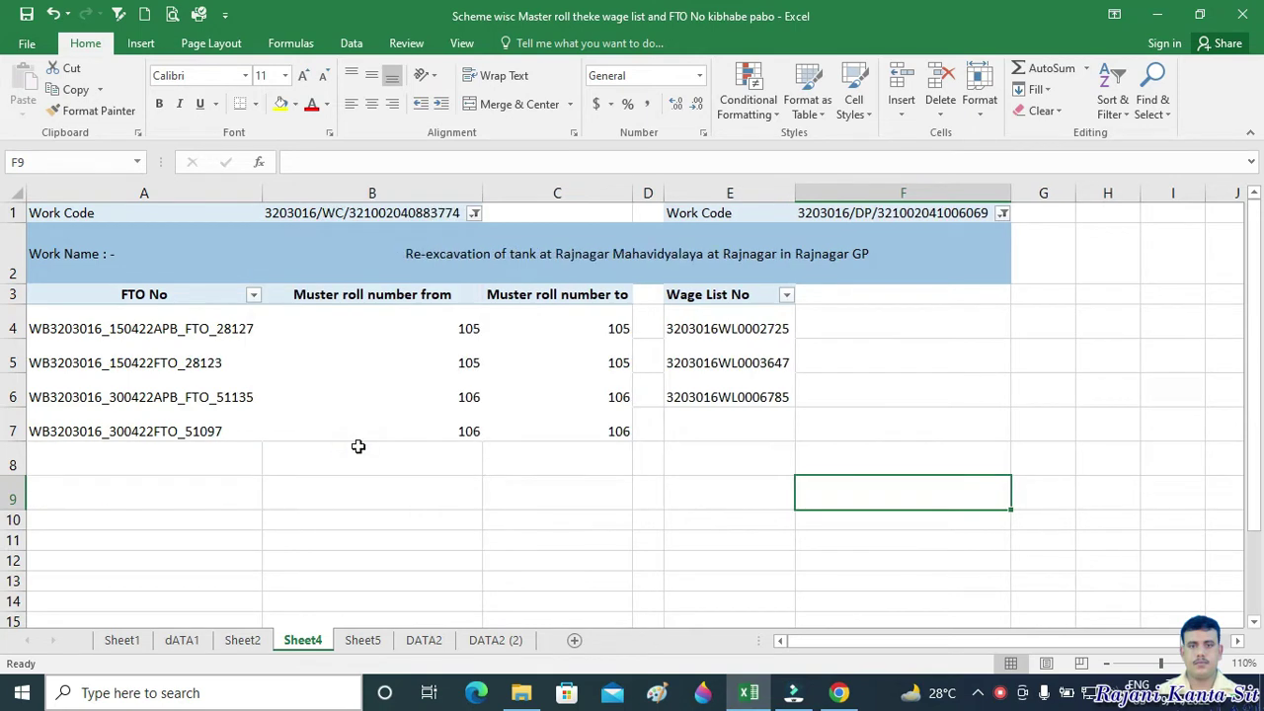
- Filter the wage list pivot table in F1 to the same work code, searching '77'
click(1001, 214)
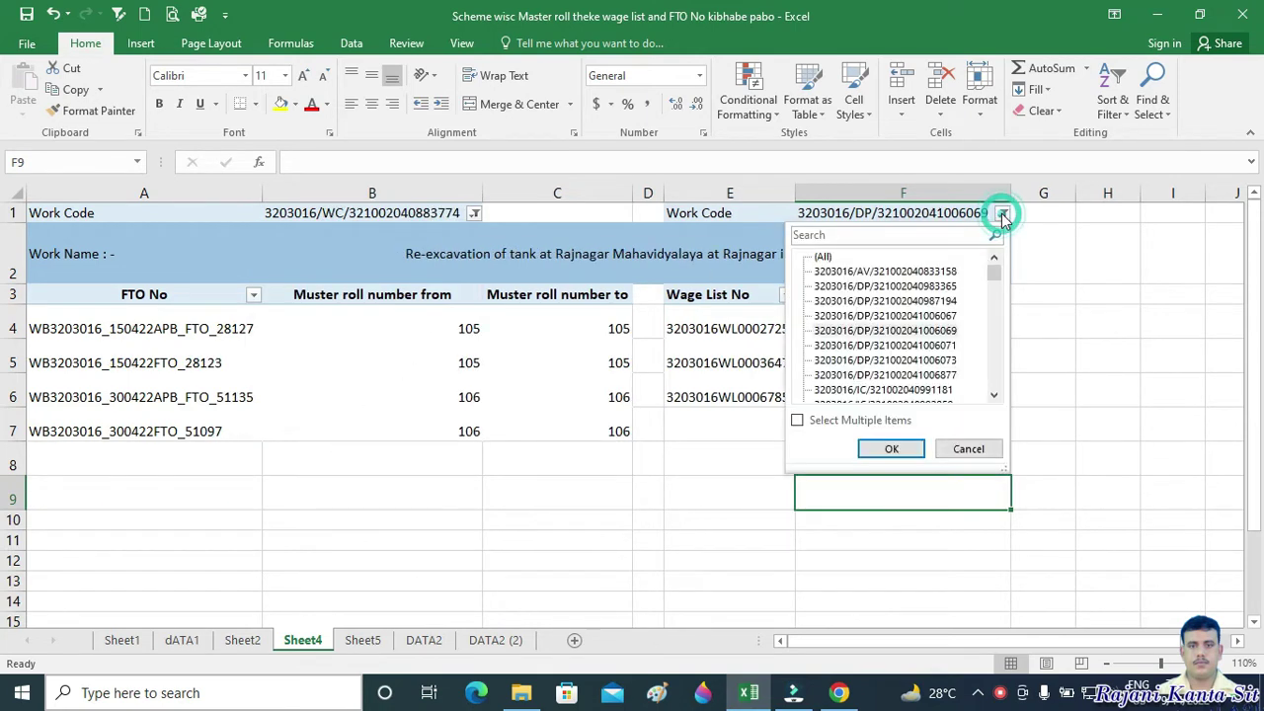
text(774)
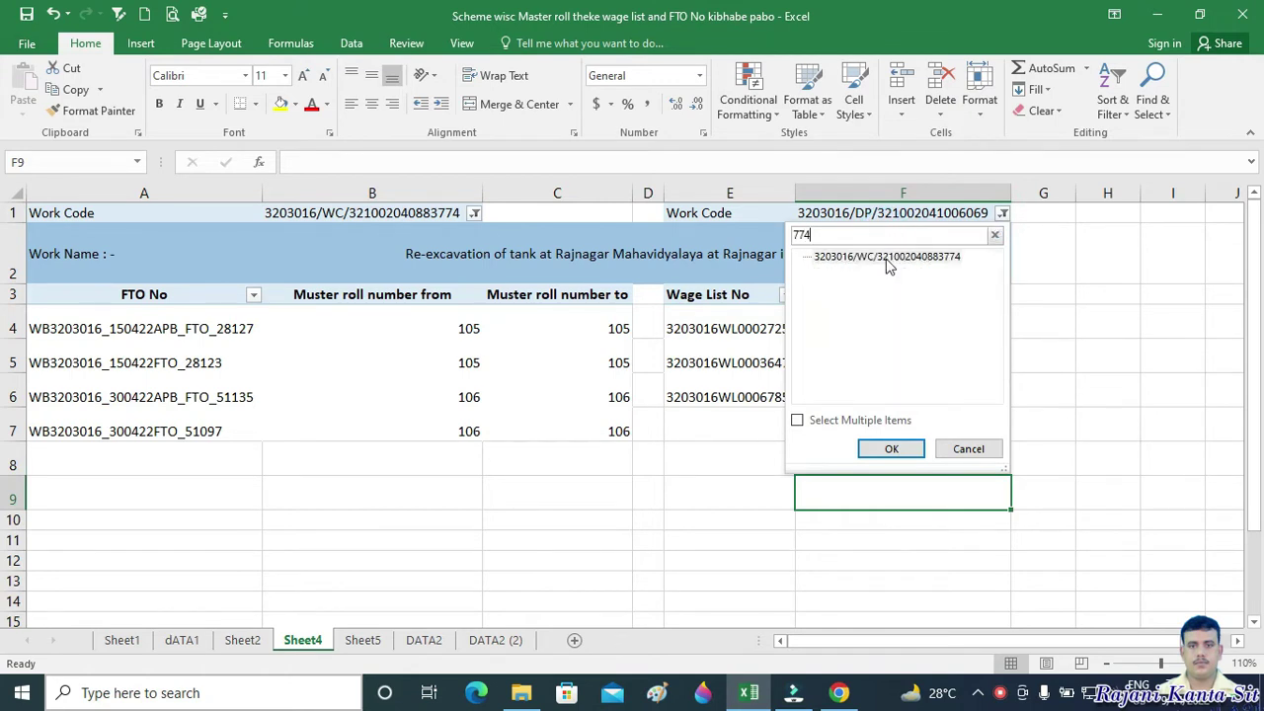
click(883, 257)
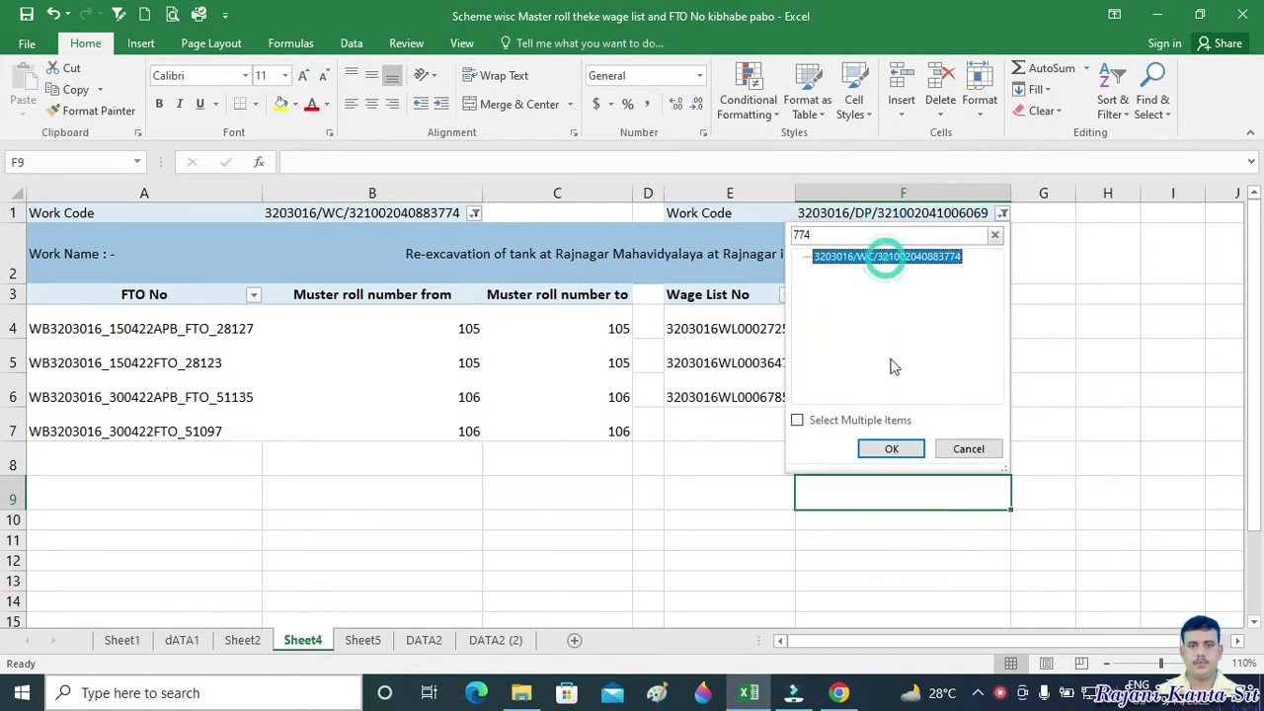
click(891, 449)
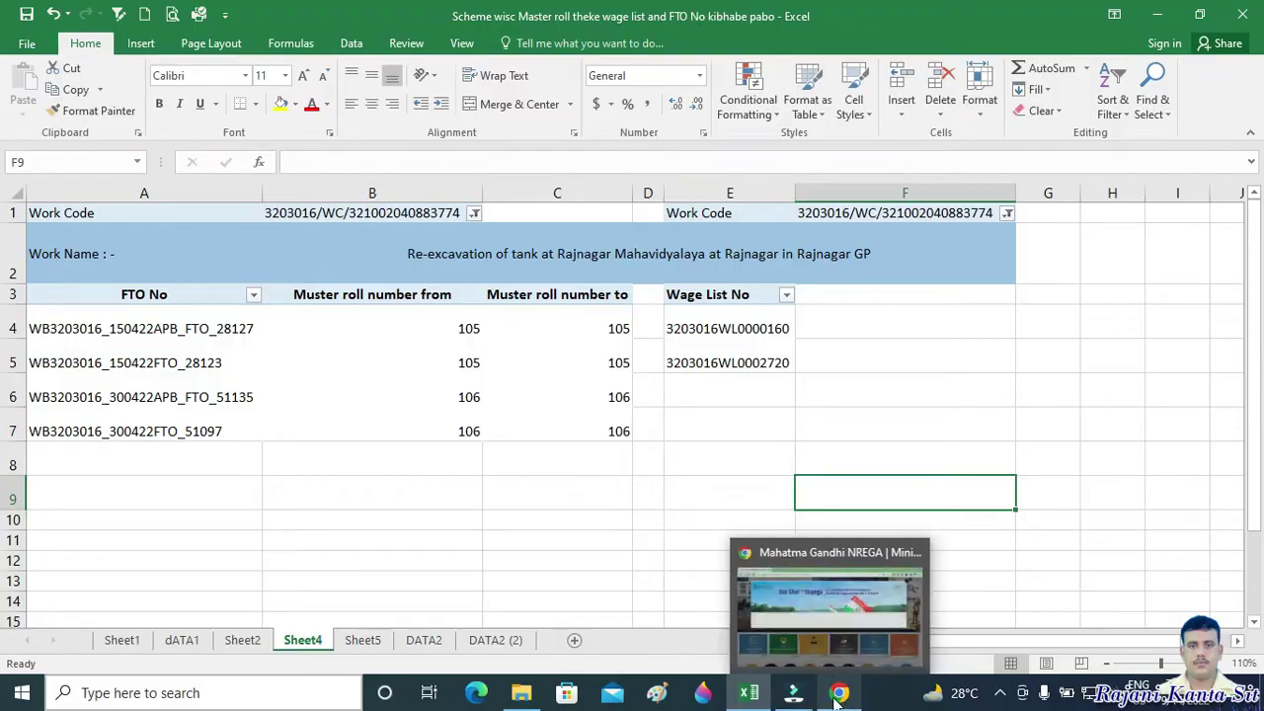
- In Chrome, go to the nrega.nic.in home page
click(839, 693)
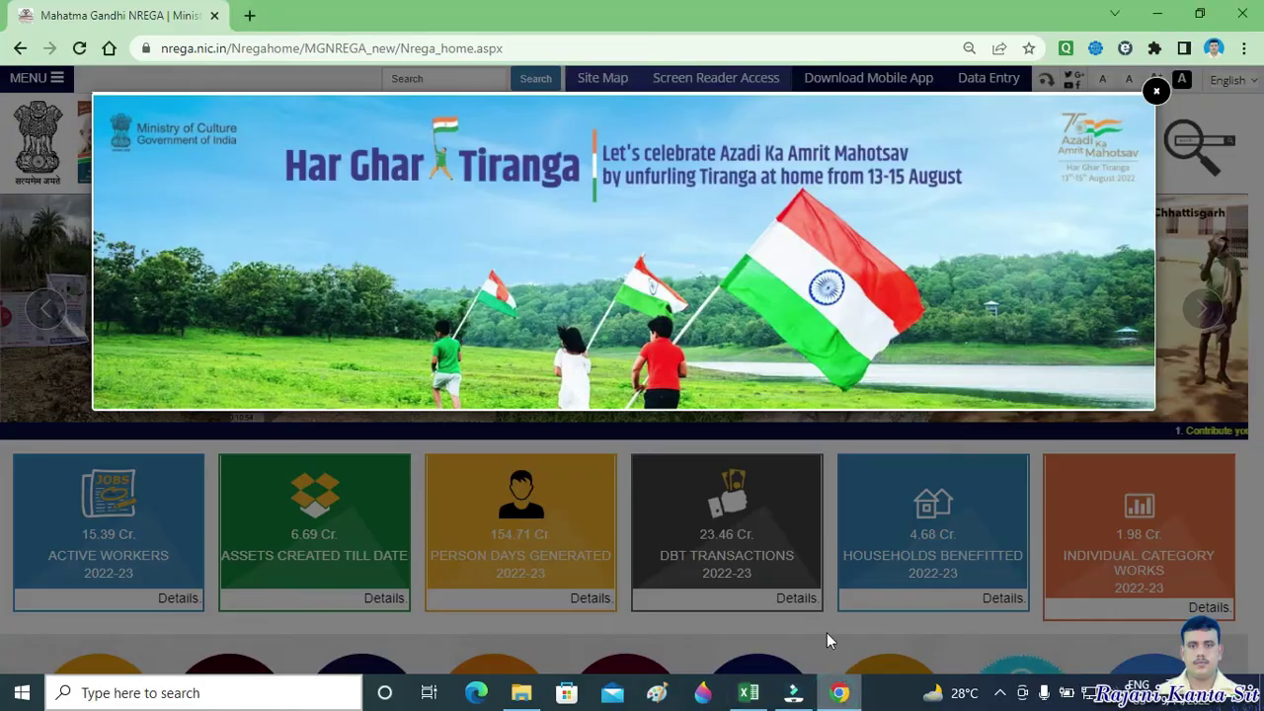
click(185, 48)
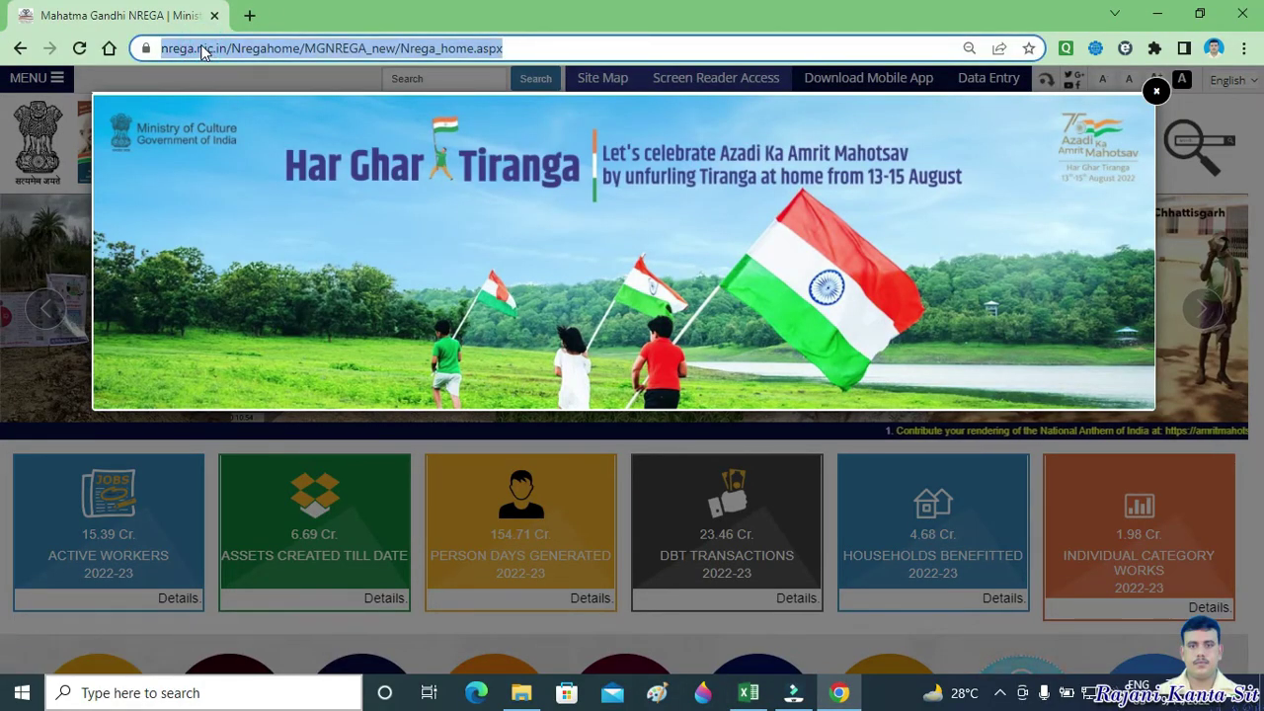
text(nre)
key(Return)
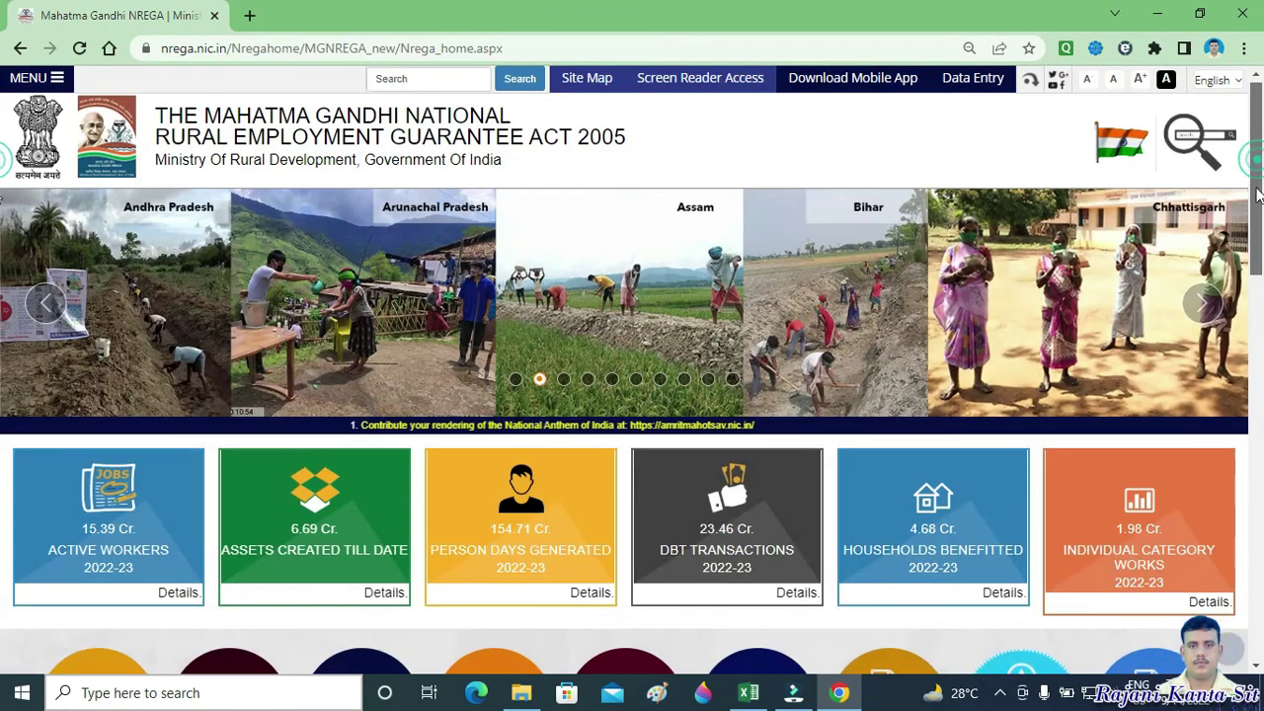
drag(1258, 194, 1232, 401)
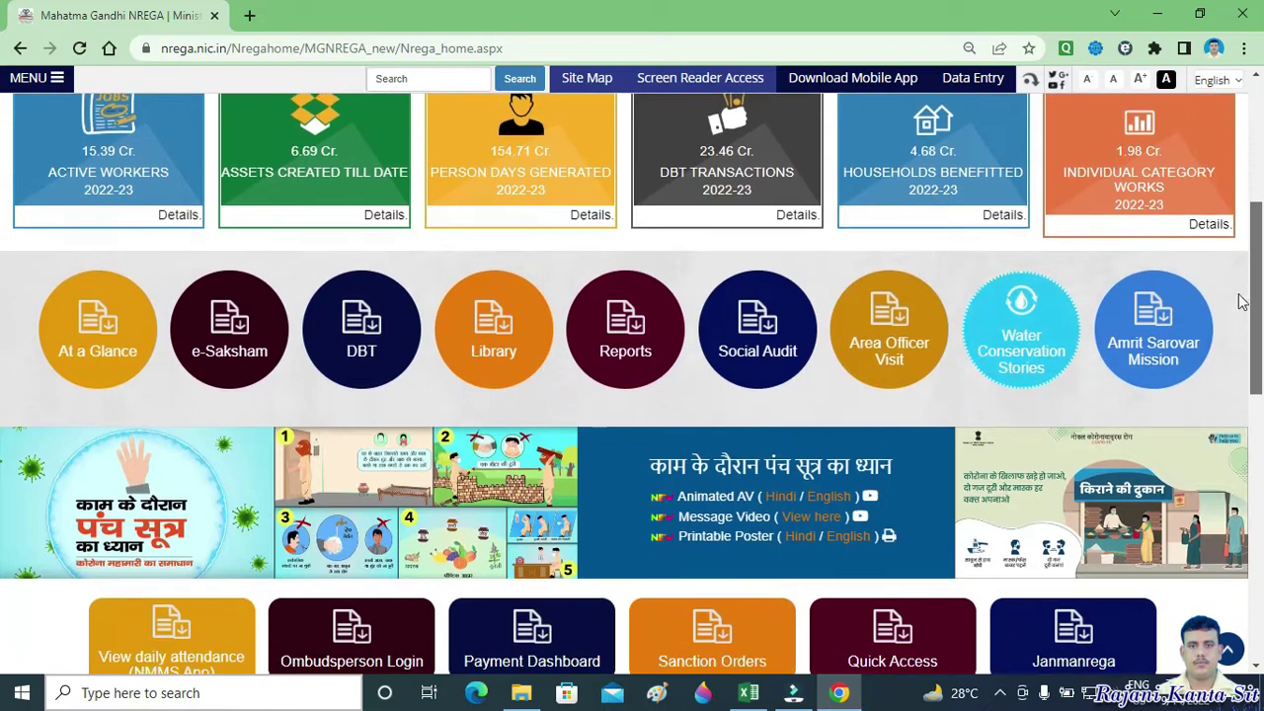
scroll(1229, 405, down, 1)
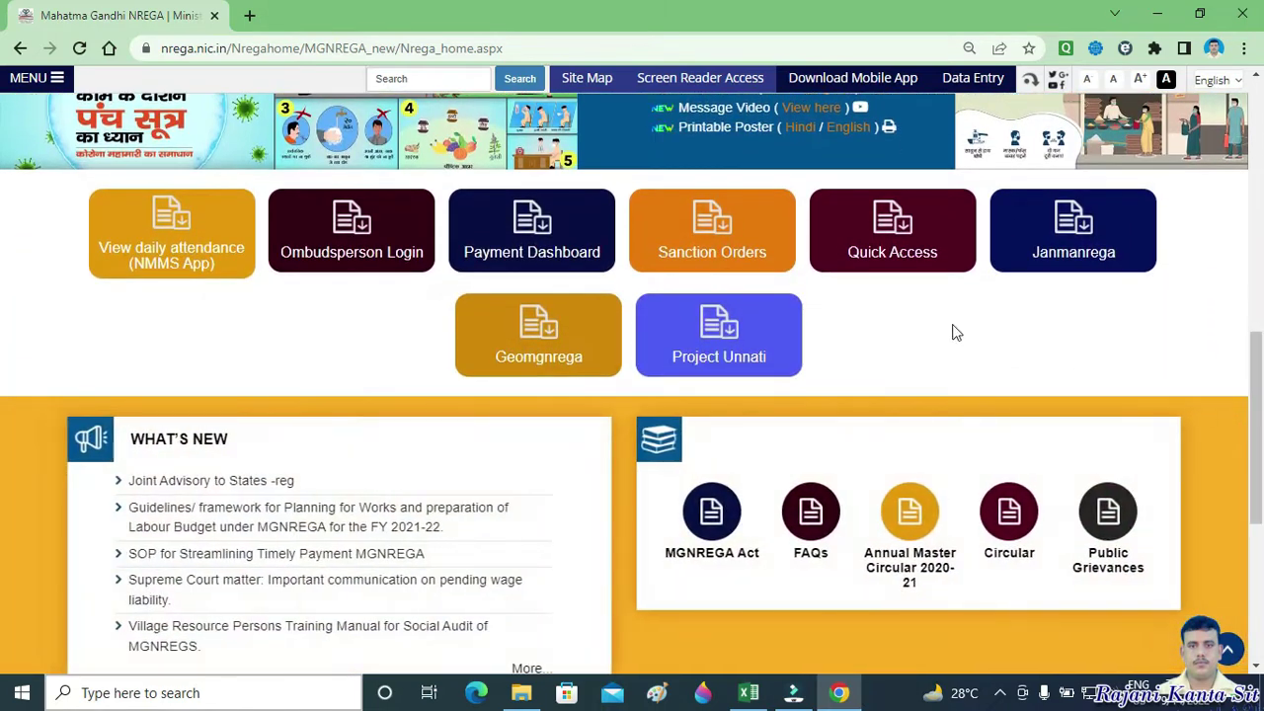
- Open the WEST BENGAL state report for 2021-2022 and its works (कार्य) More Links list
click(884, 242)
click(440, 296)
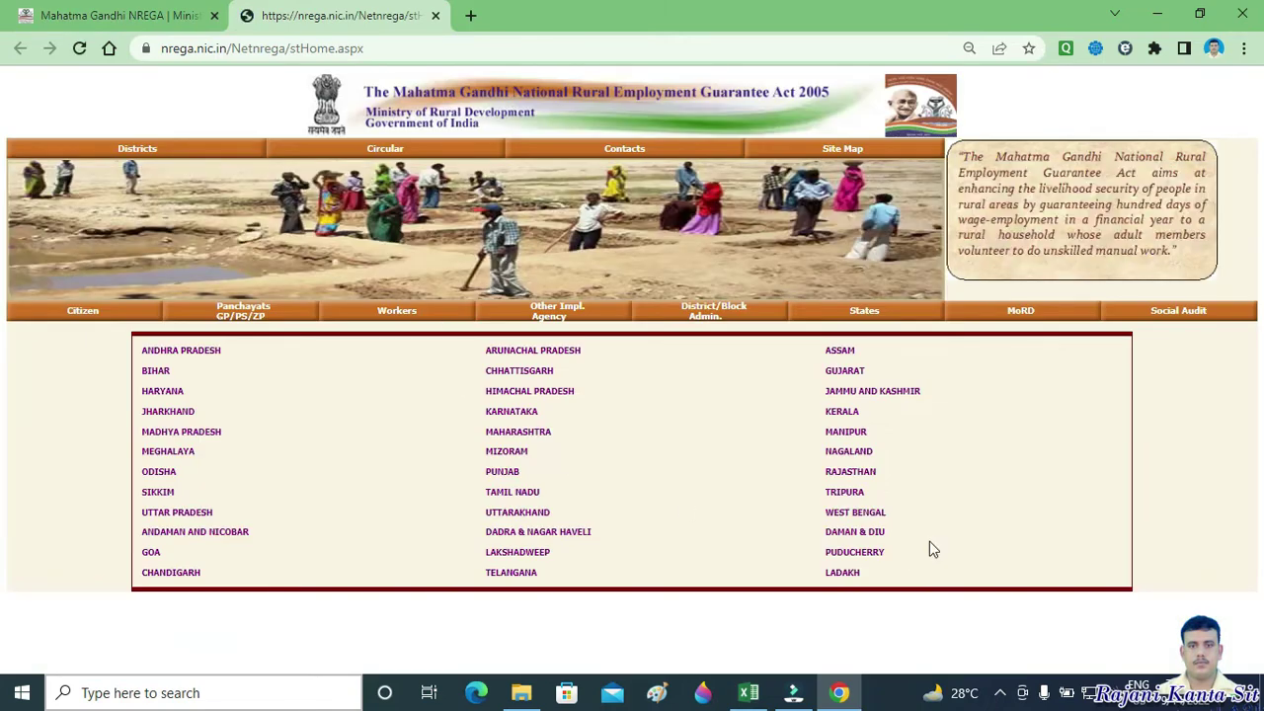
click(862, 517)
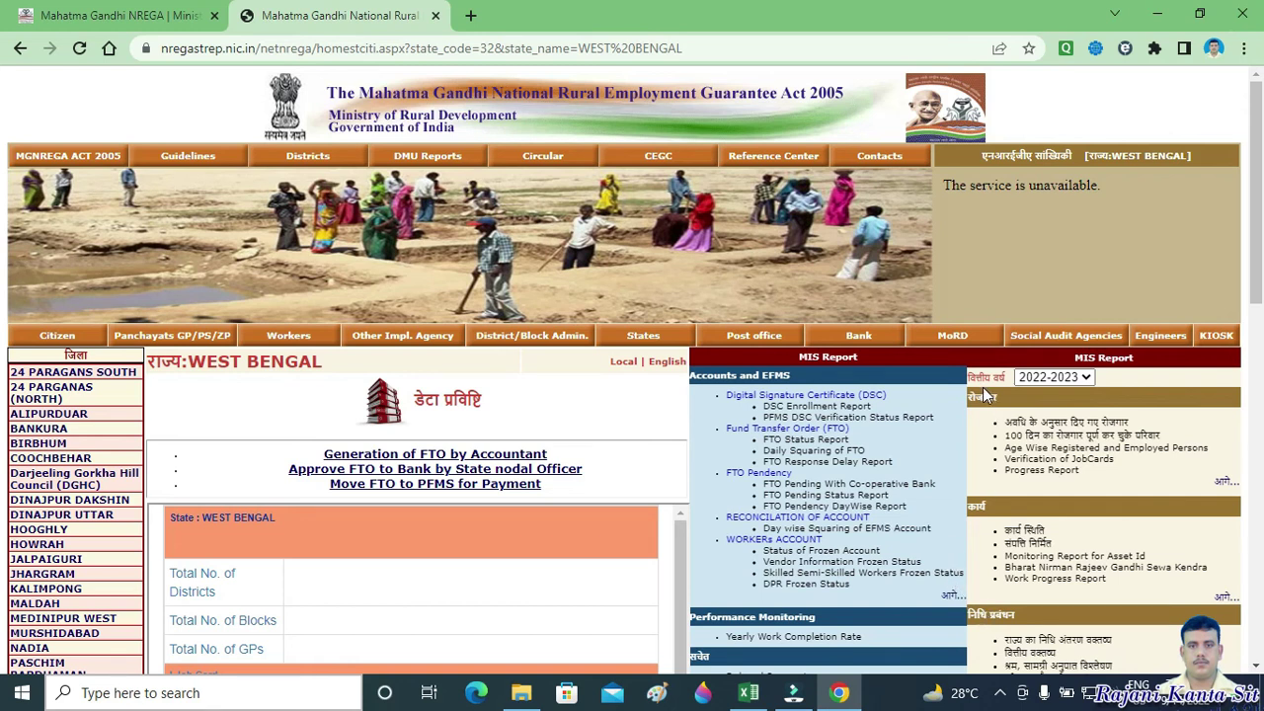
click(1087, 378)
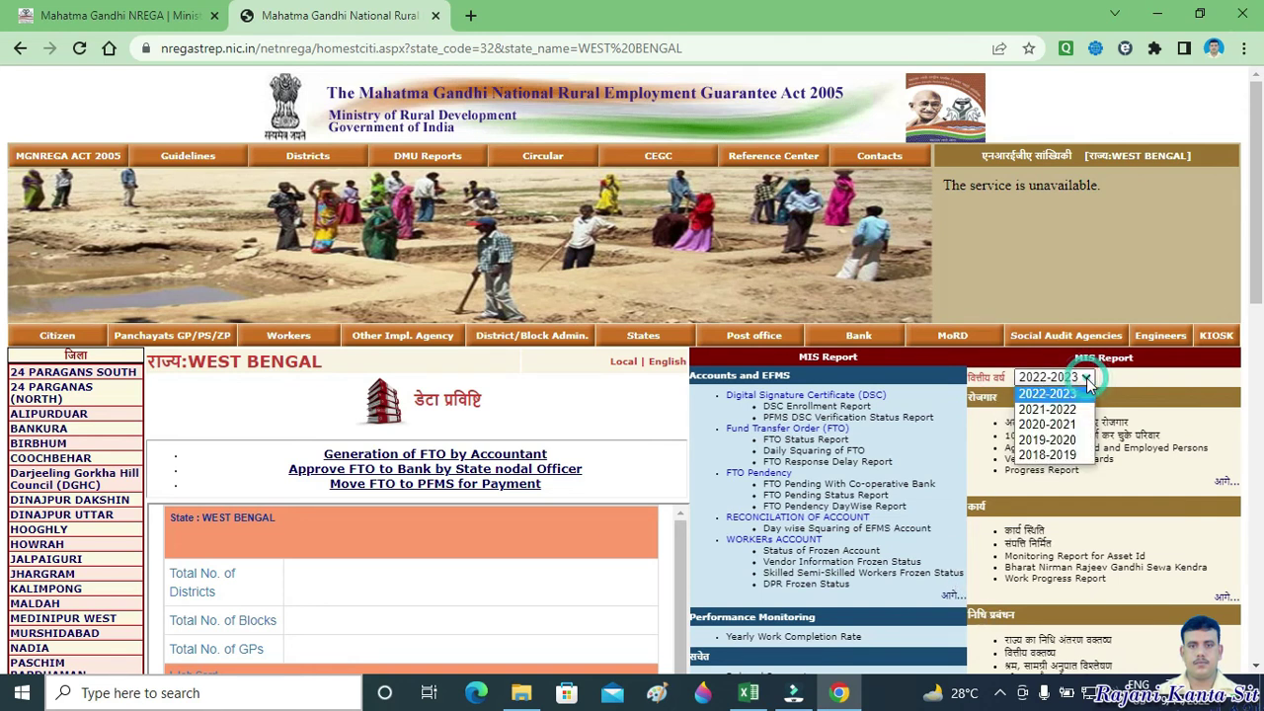
click(1051, 409)
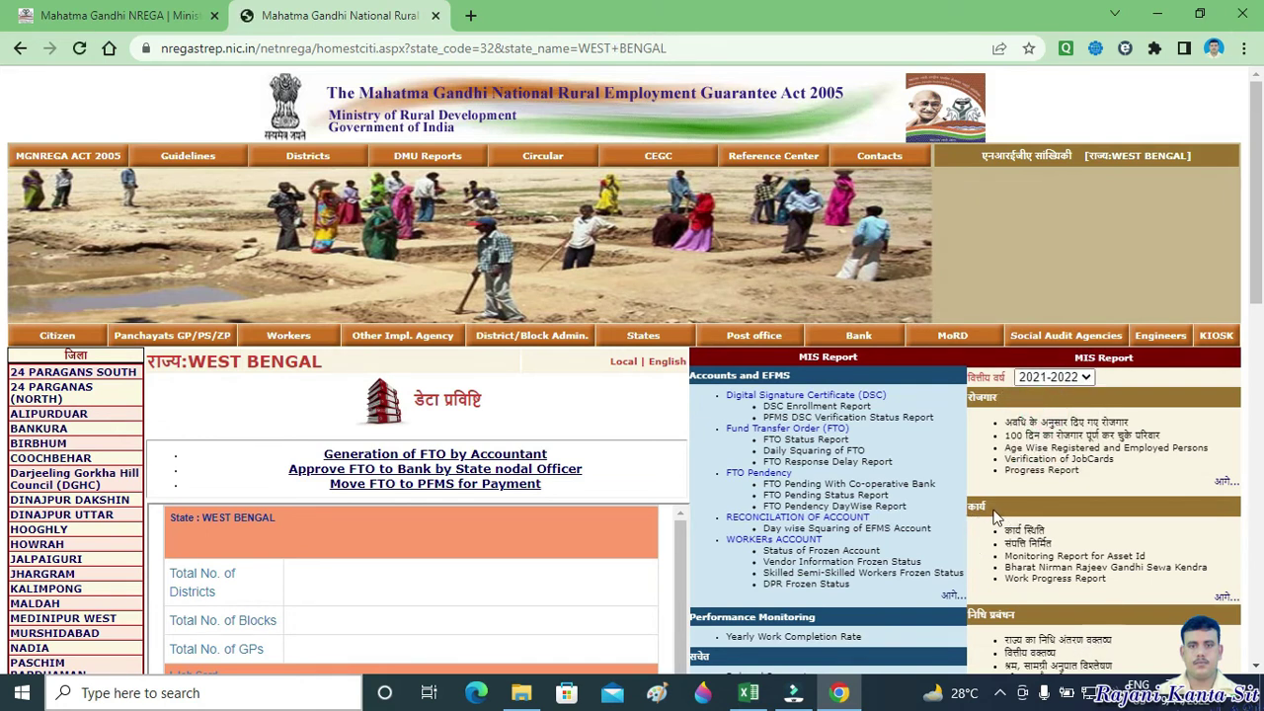
click(1225, 600)
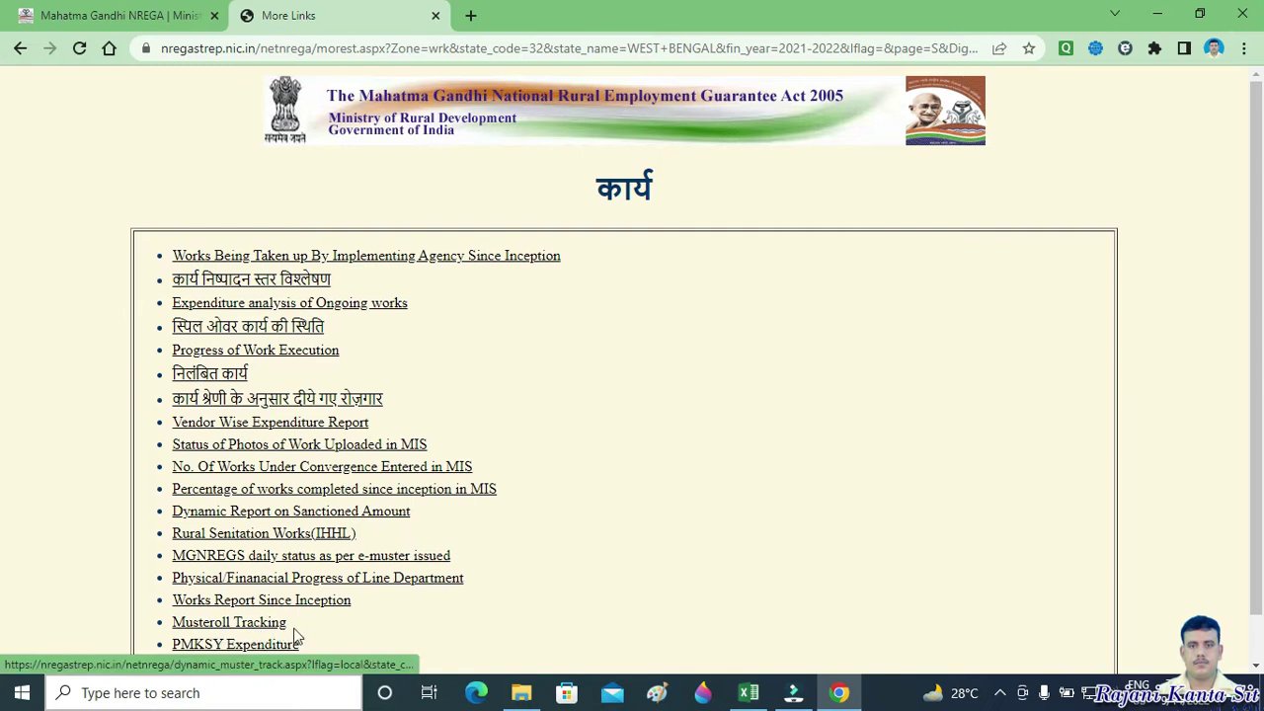
- In Musteroll Tracking, choose district BIRBHUM, block RAJNAGAR and panchayat RAJNAGAR
click(219, 622)
click(435, 153)
click(431, 245)
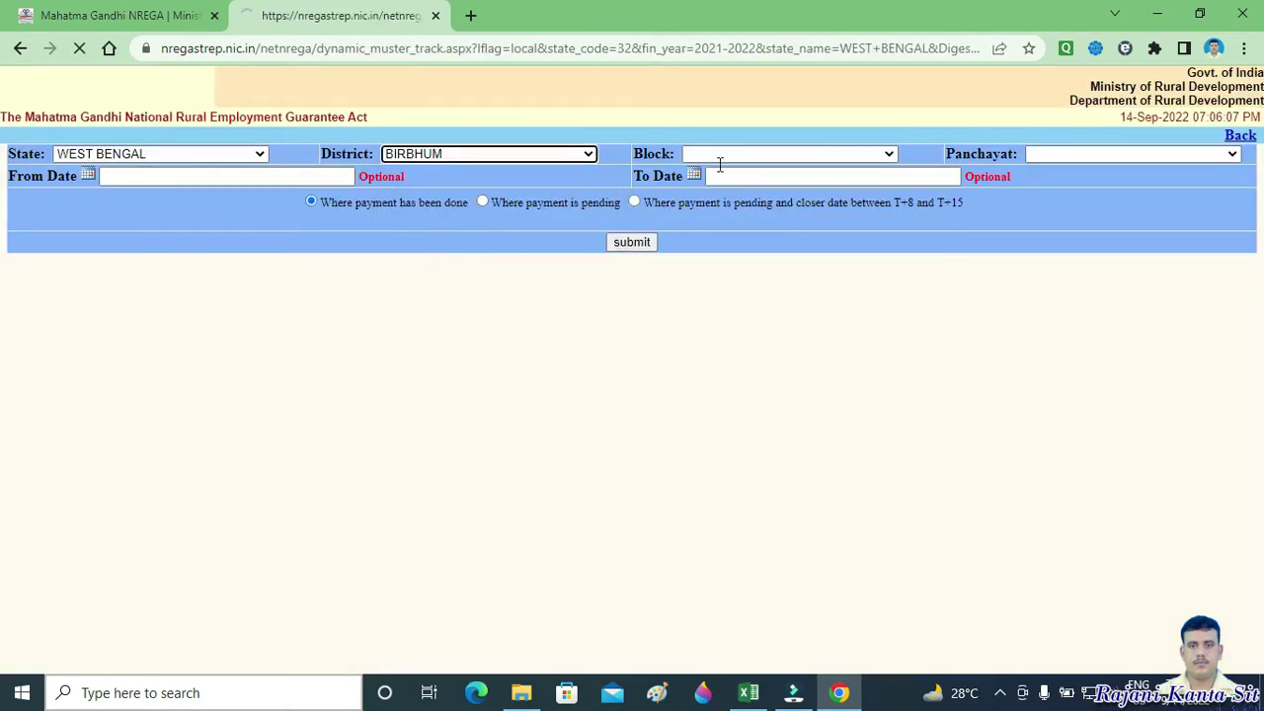
click(790, 156)
click(778, 337)
click(1108, 156)
click(1091, 248)
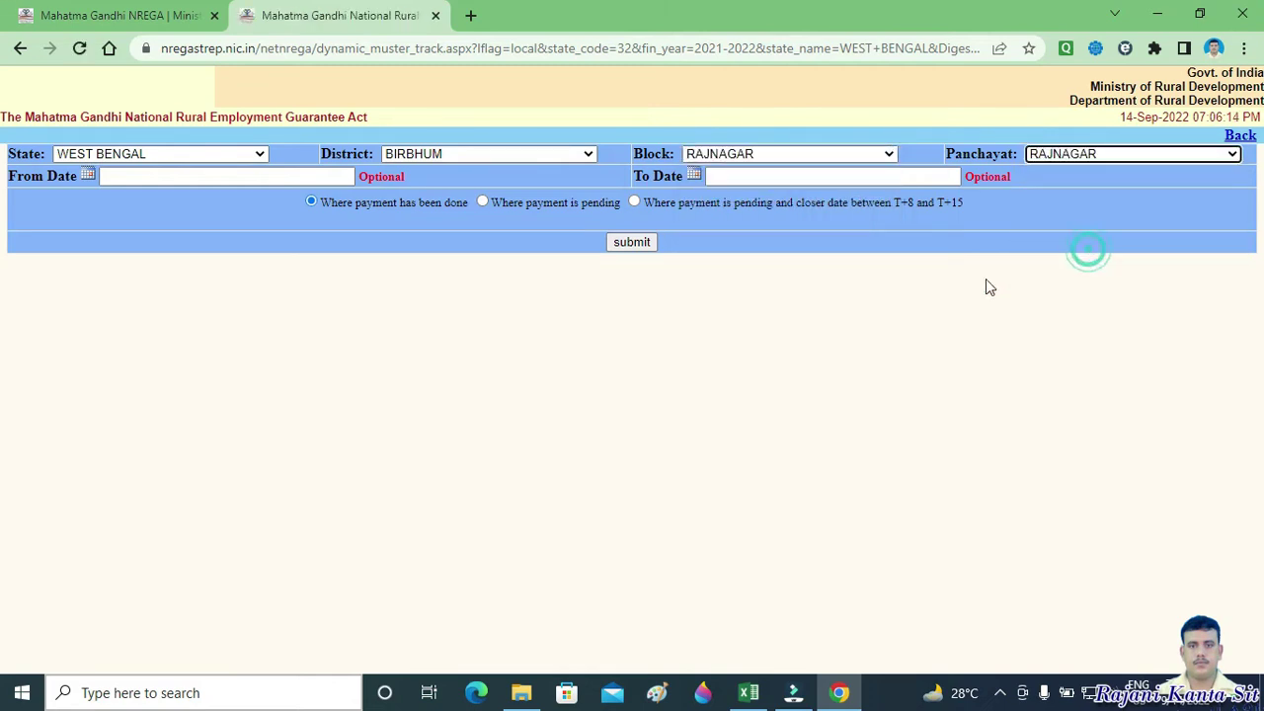
- Generate the muster roll tracking report and download it as an Excel file
click(632, 243)
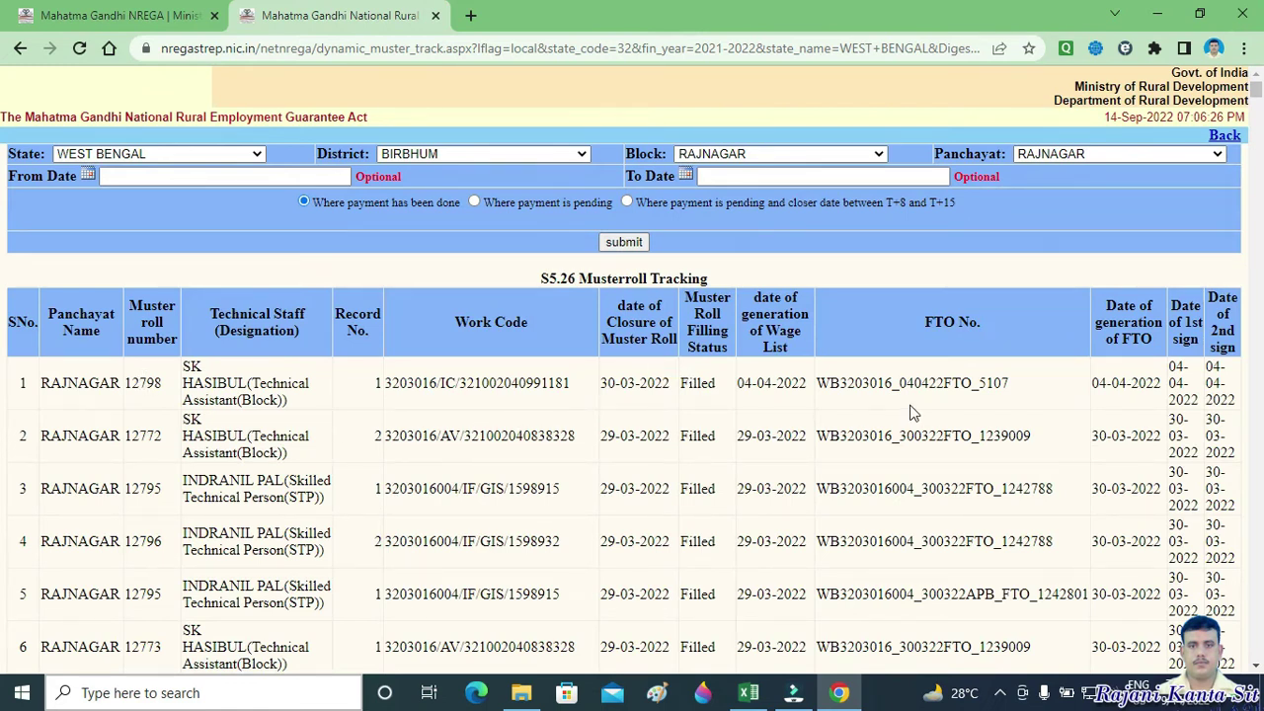
drag(1257, 94, 1258, 666)
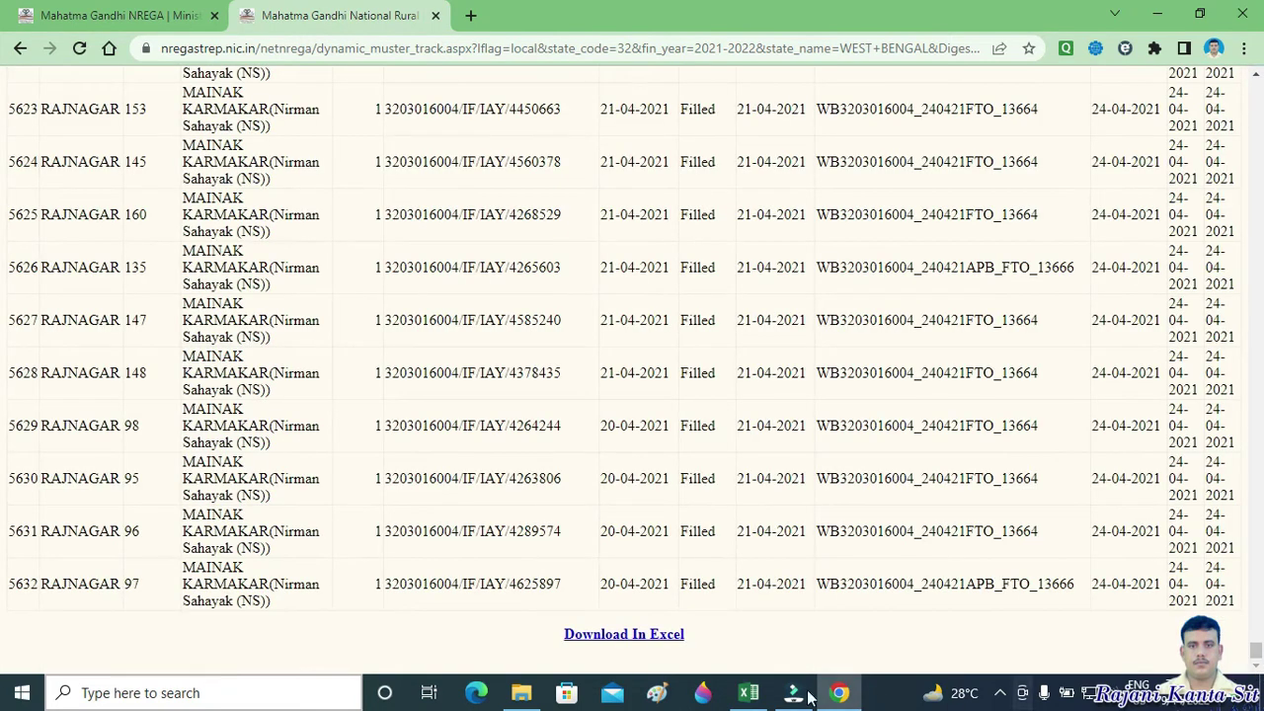
click(627, 635)
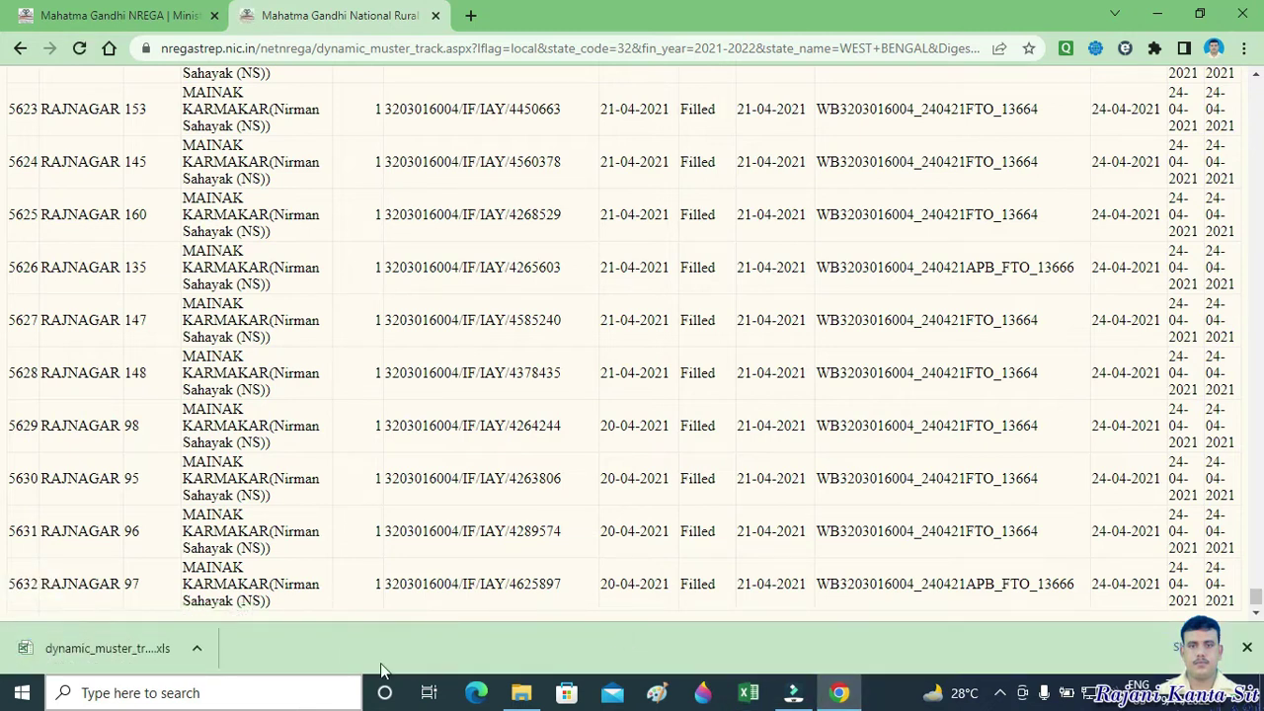
- Open the downloaded dynamic_muster_track (1) file in Excel with editing enabled, then return to Chrome
click(196, 649)
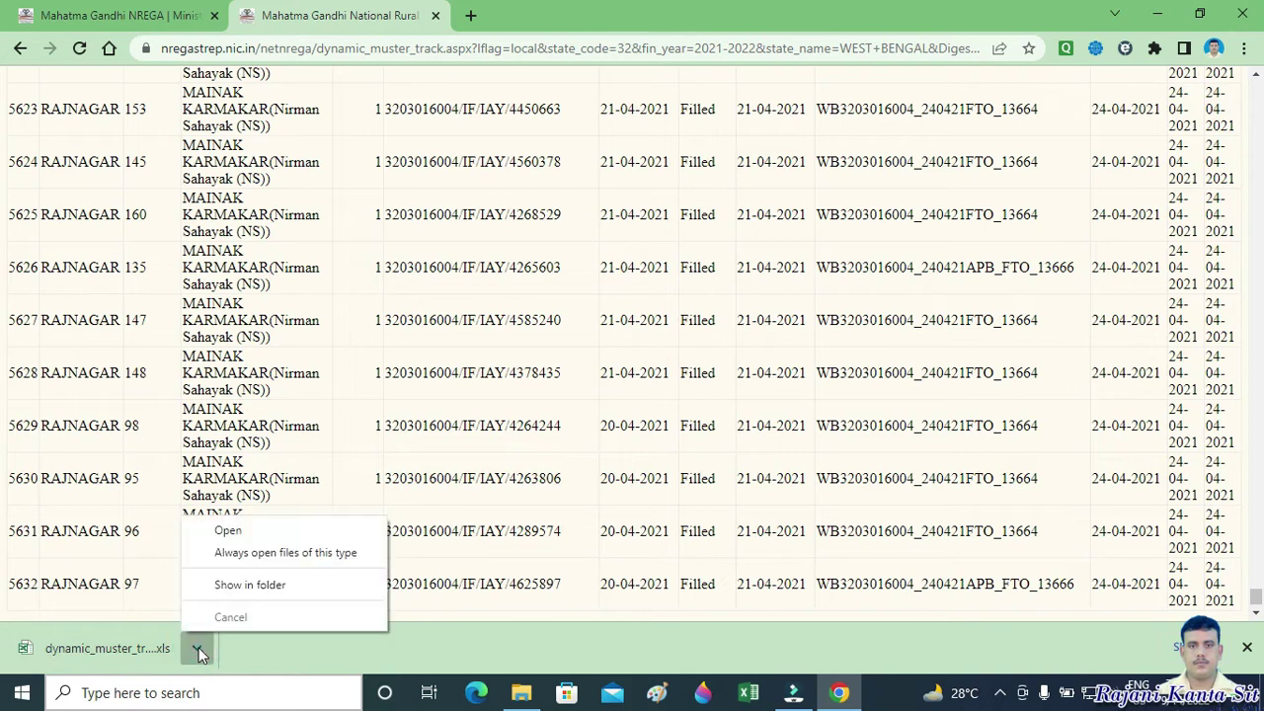
click(238, 530)
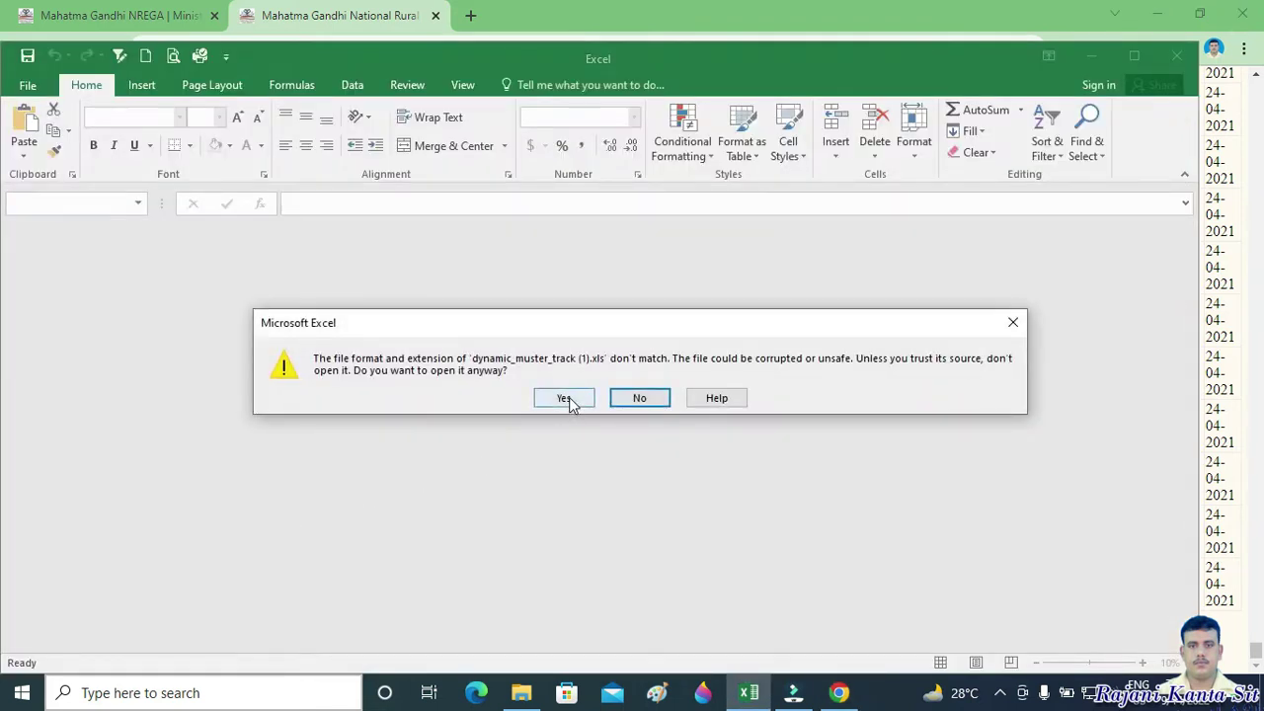
click(564, 398)
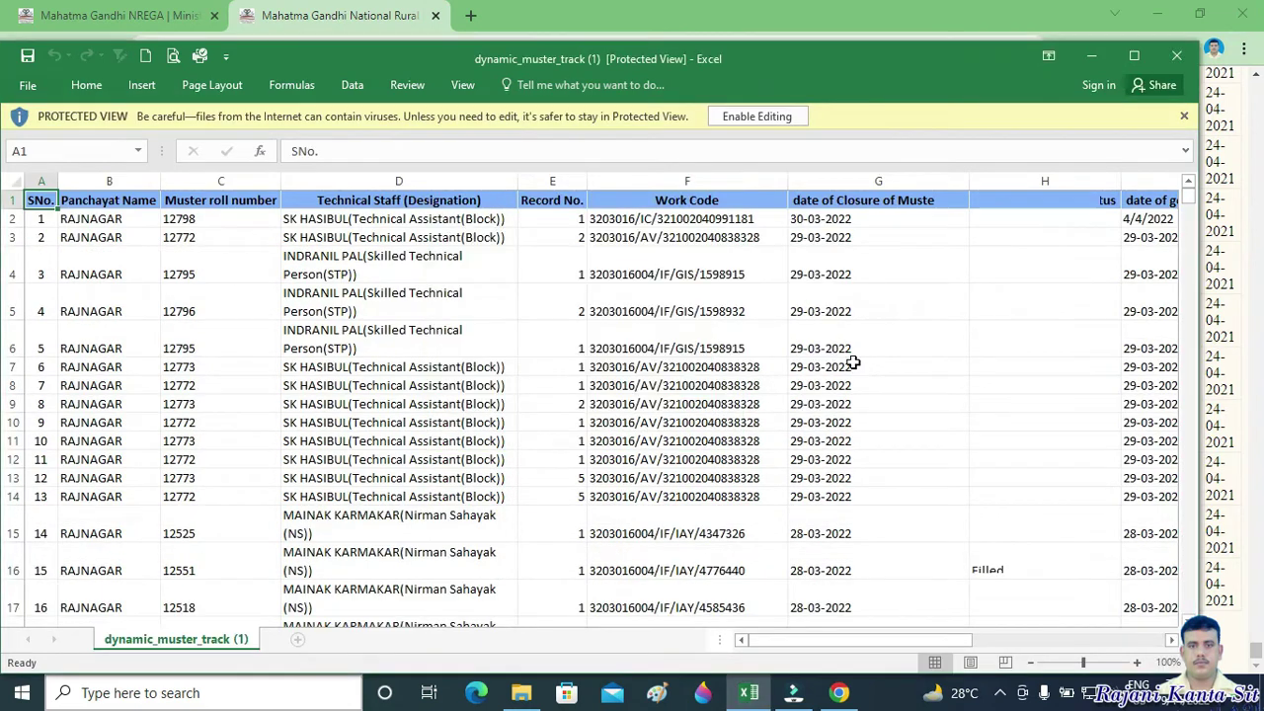
click(763, 118)
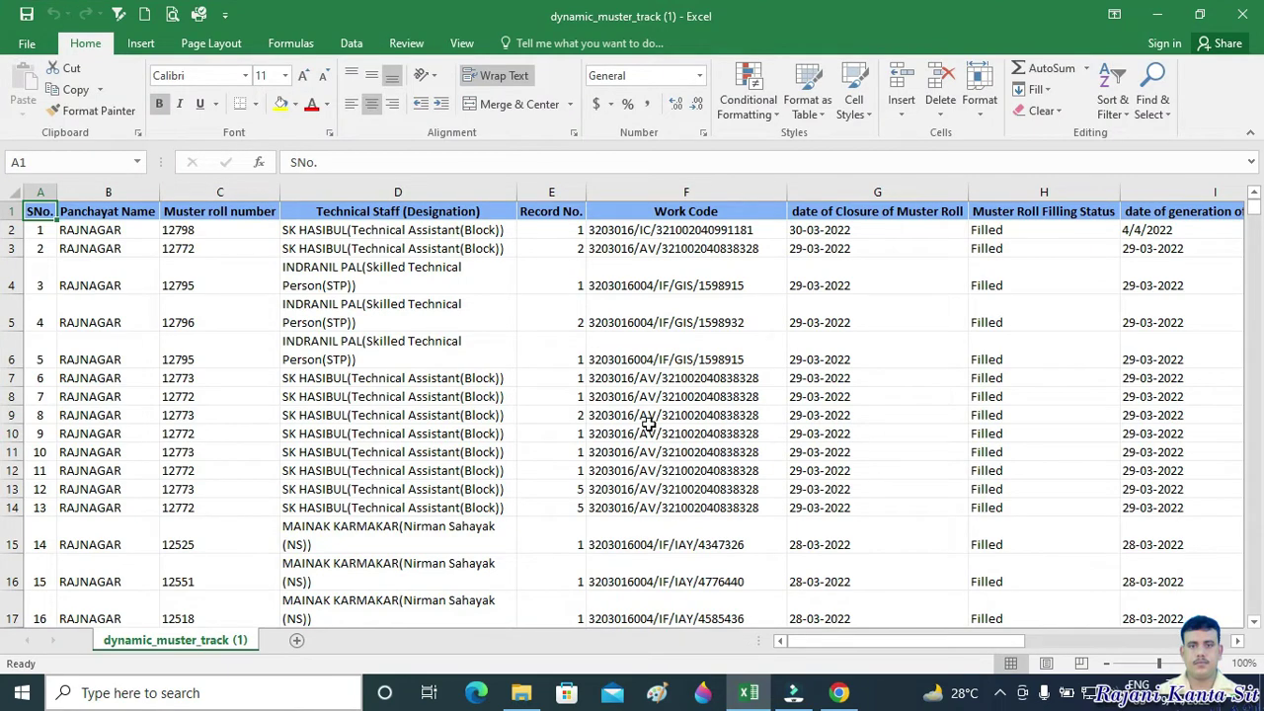
click(838, 692)
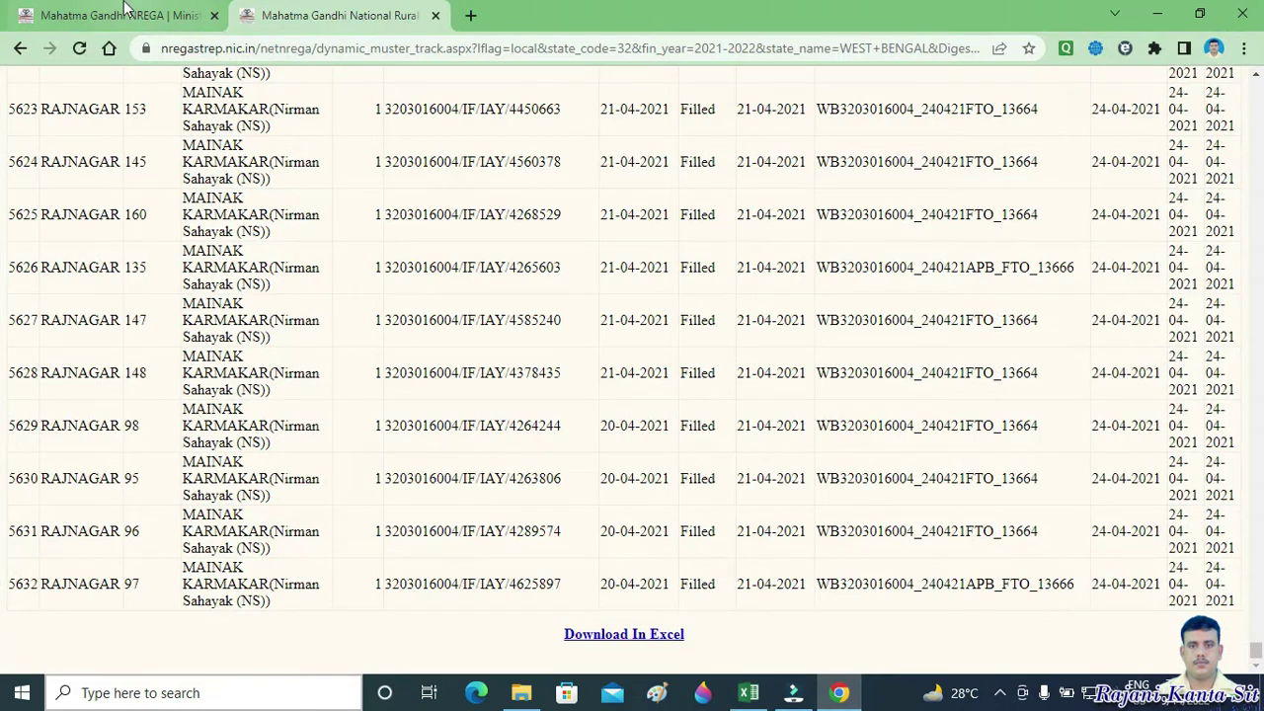
- On the NREGA home page, open MIS Reports and solve the captcha
click(124, 8)
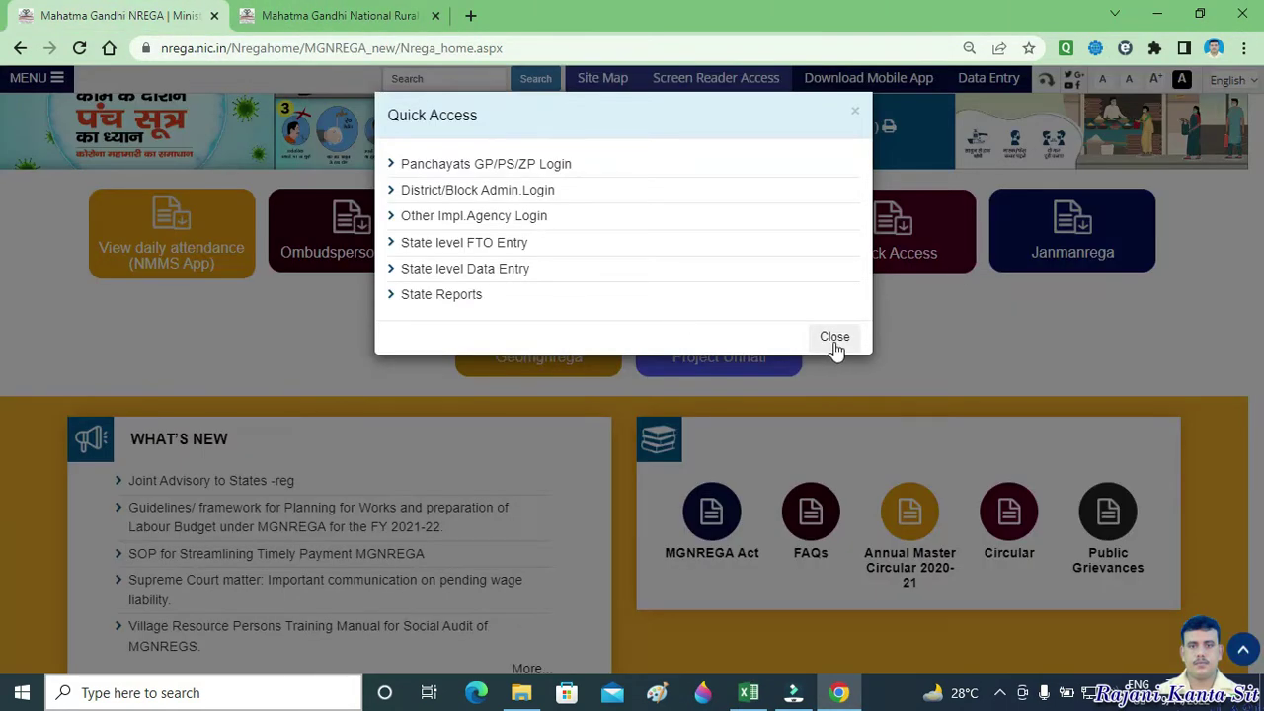
click(834, 345)
drag(1258, 443, 1259, 261)
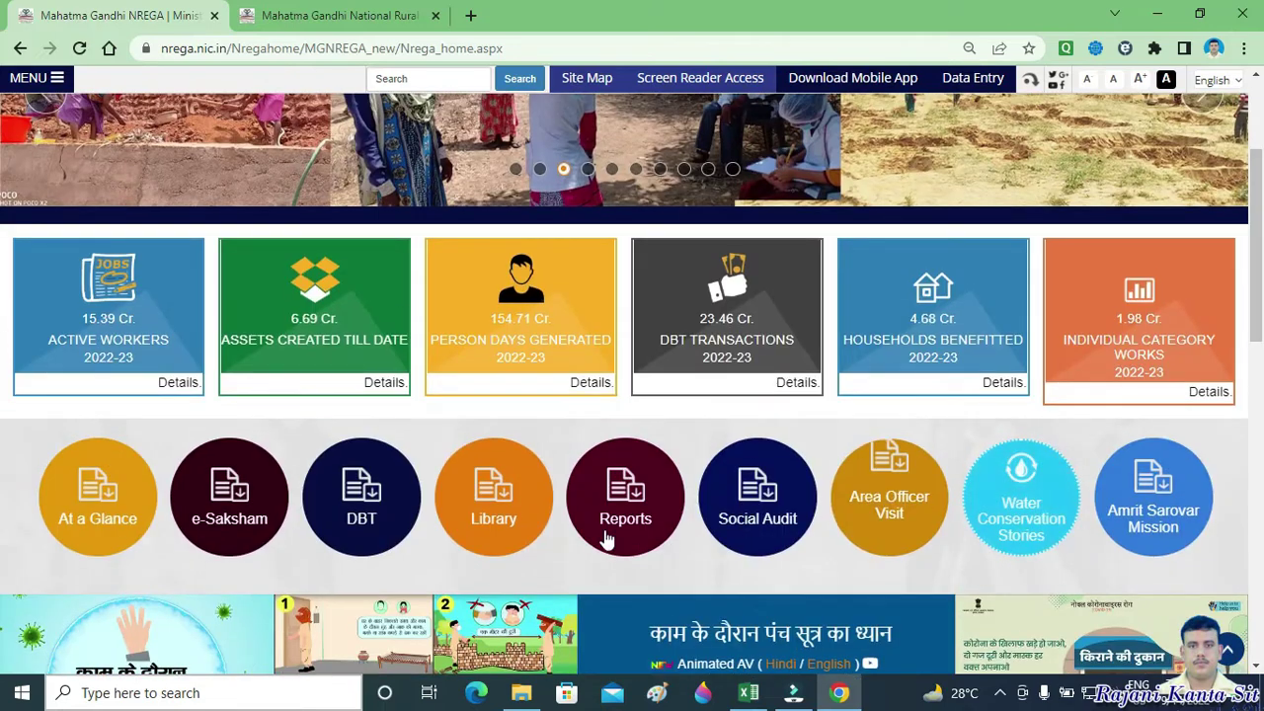
click(612, 486)
text(28)
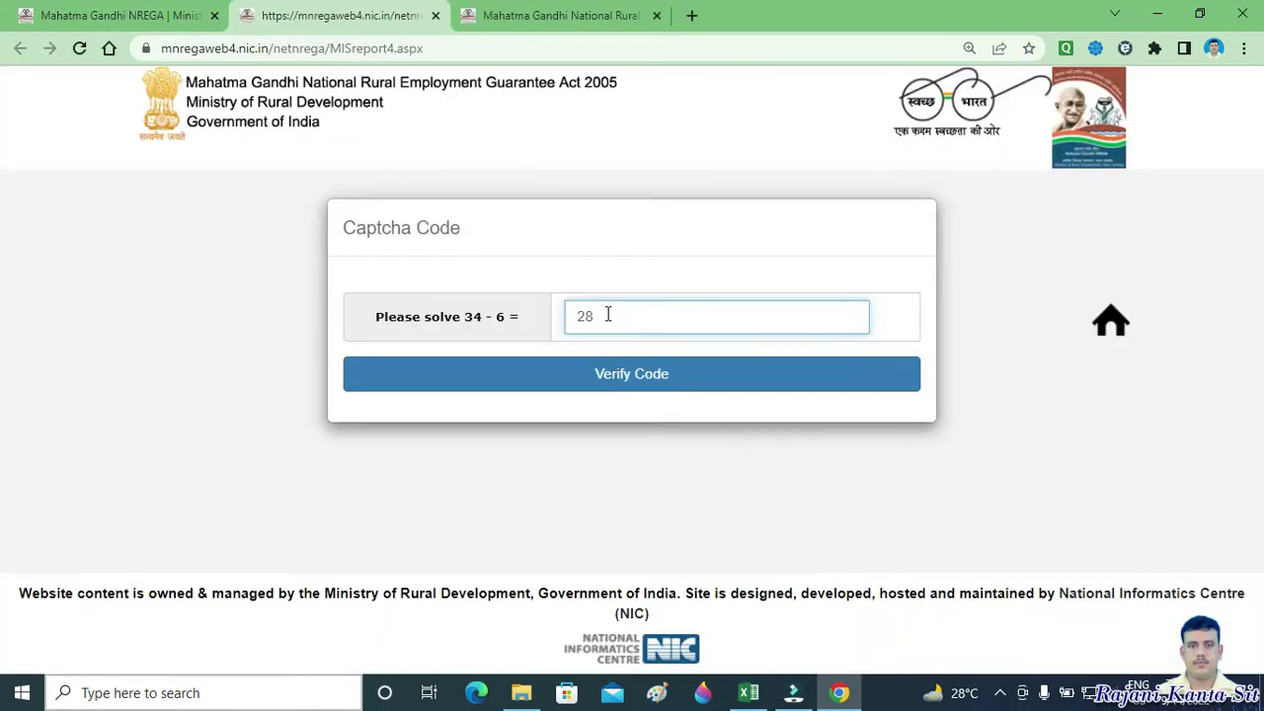
click(620, 380)
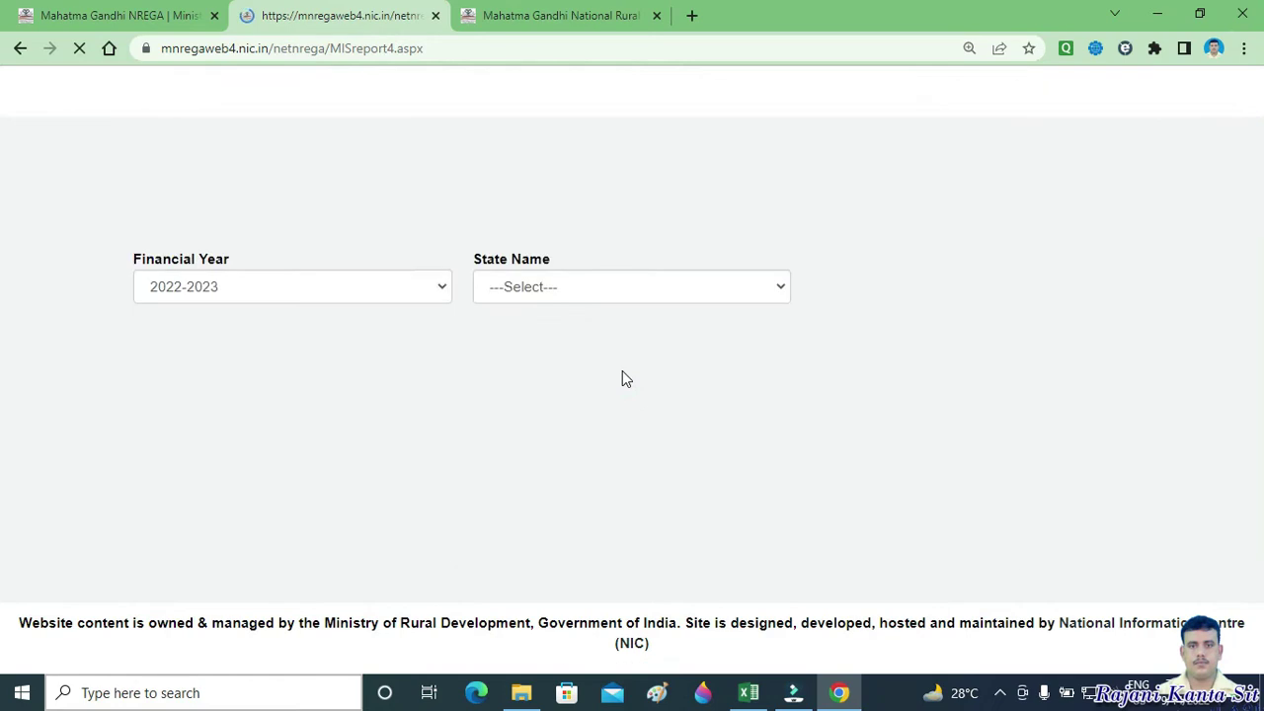
- Choose 2021-2022 and WEST BENGAL, then open the R4.2 E-Muster Roll and Wagelist Report
click(206, 351)
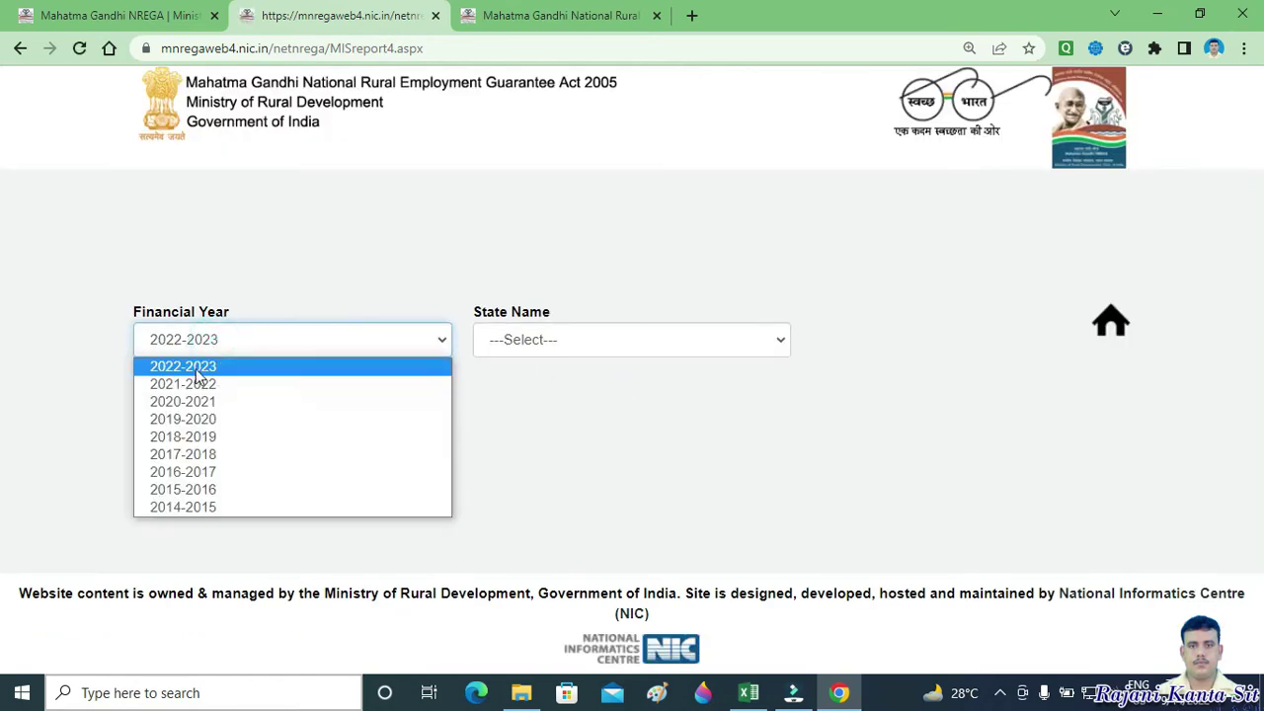
click(188, 386)
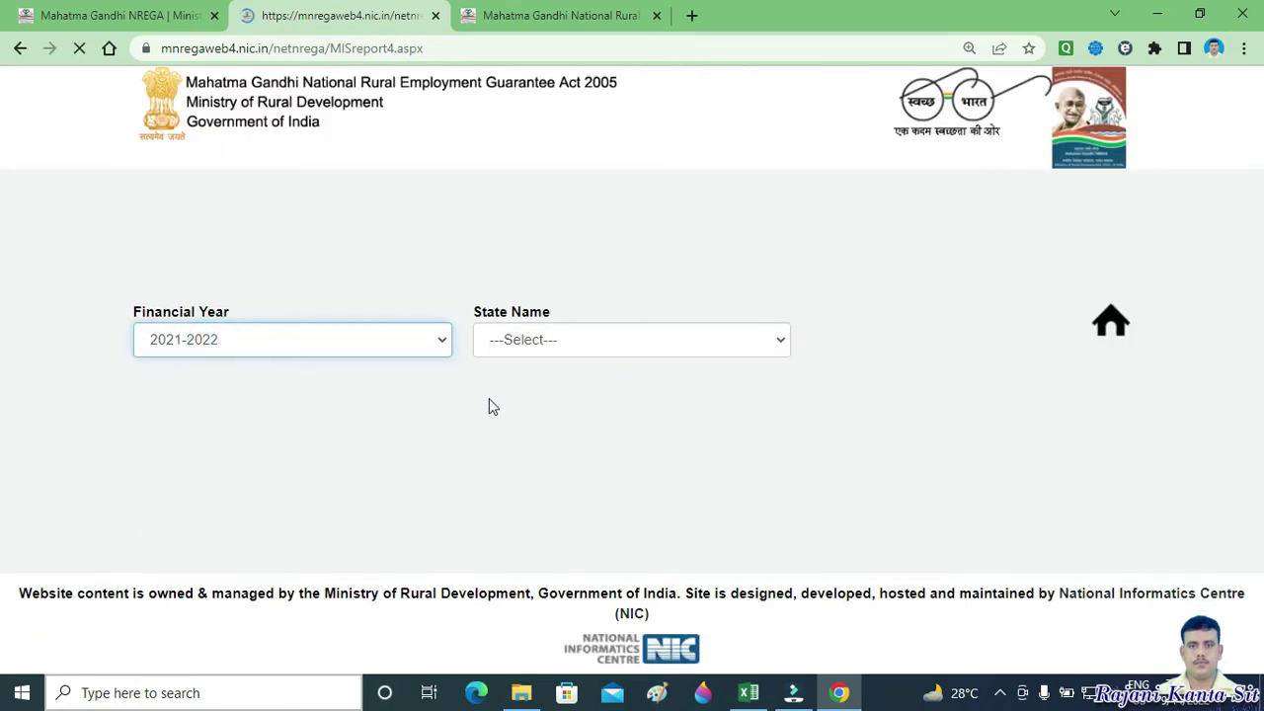
click(571, 345)
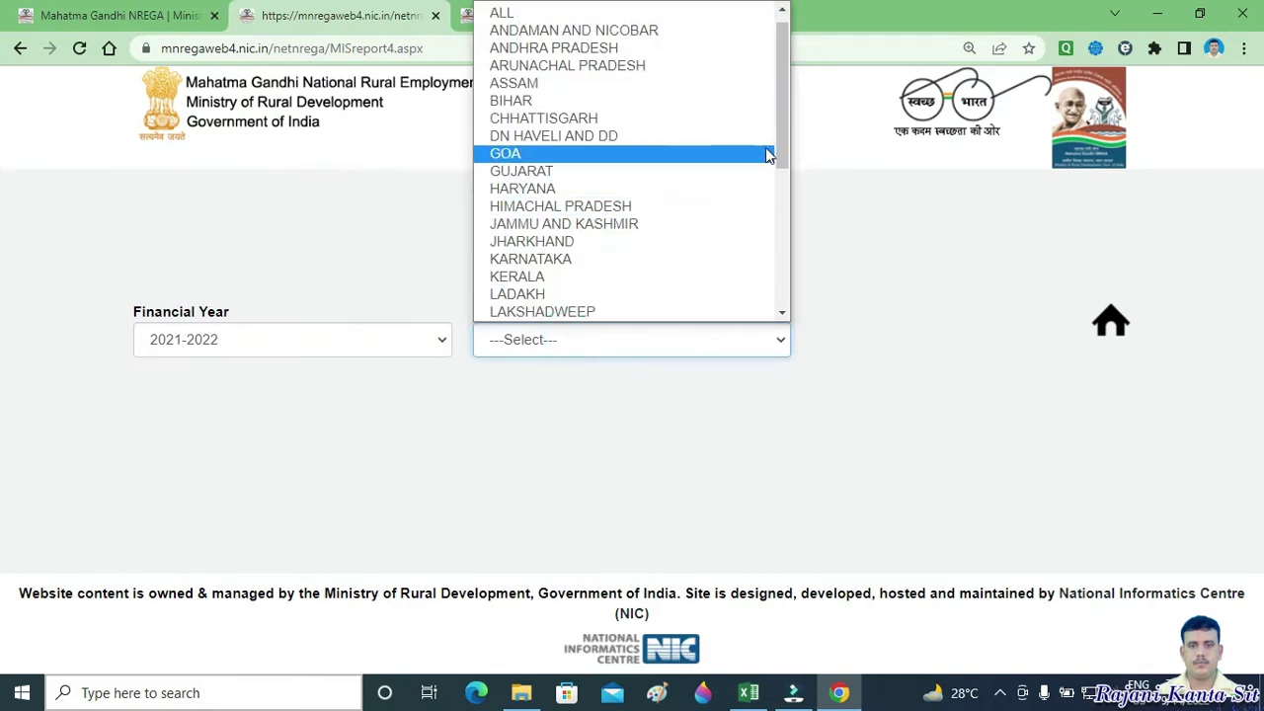
drag(778, 142, 761, 304)
click(609, 311)
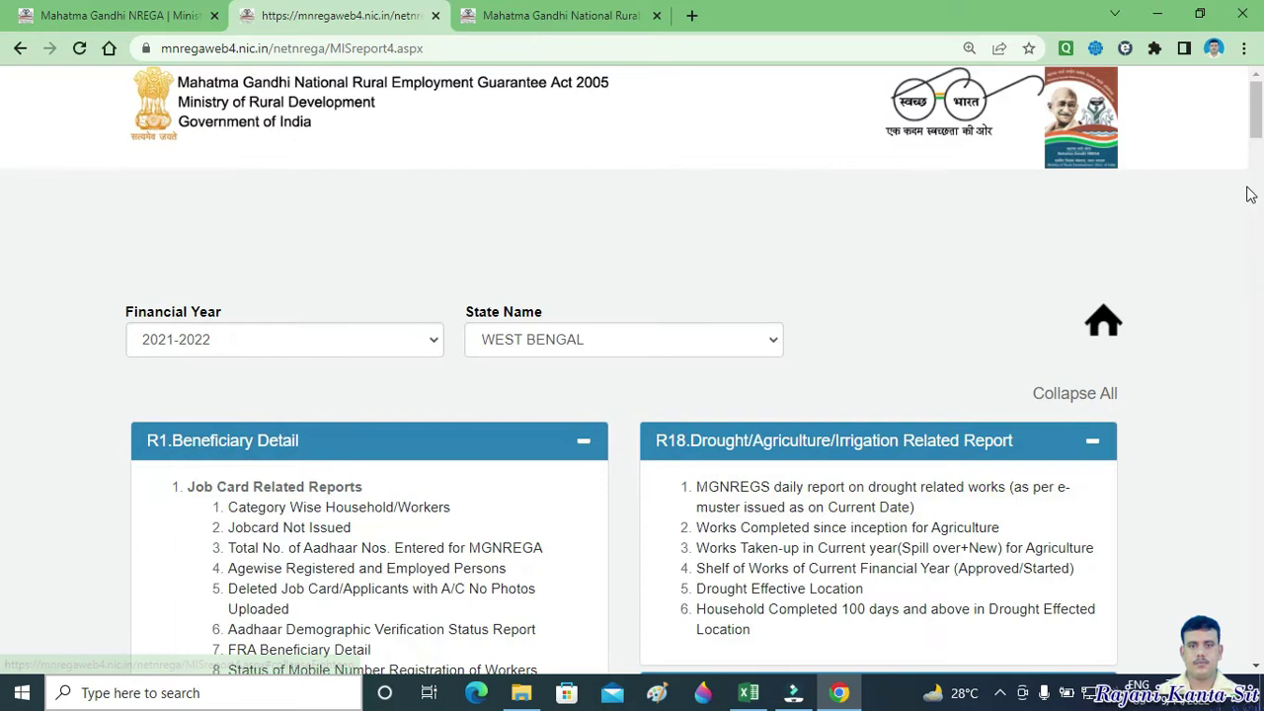
drag(1255, 128, 1090, 243)
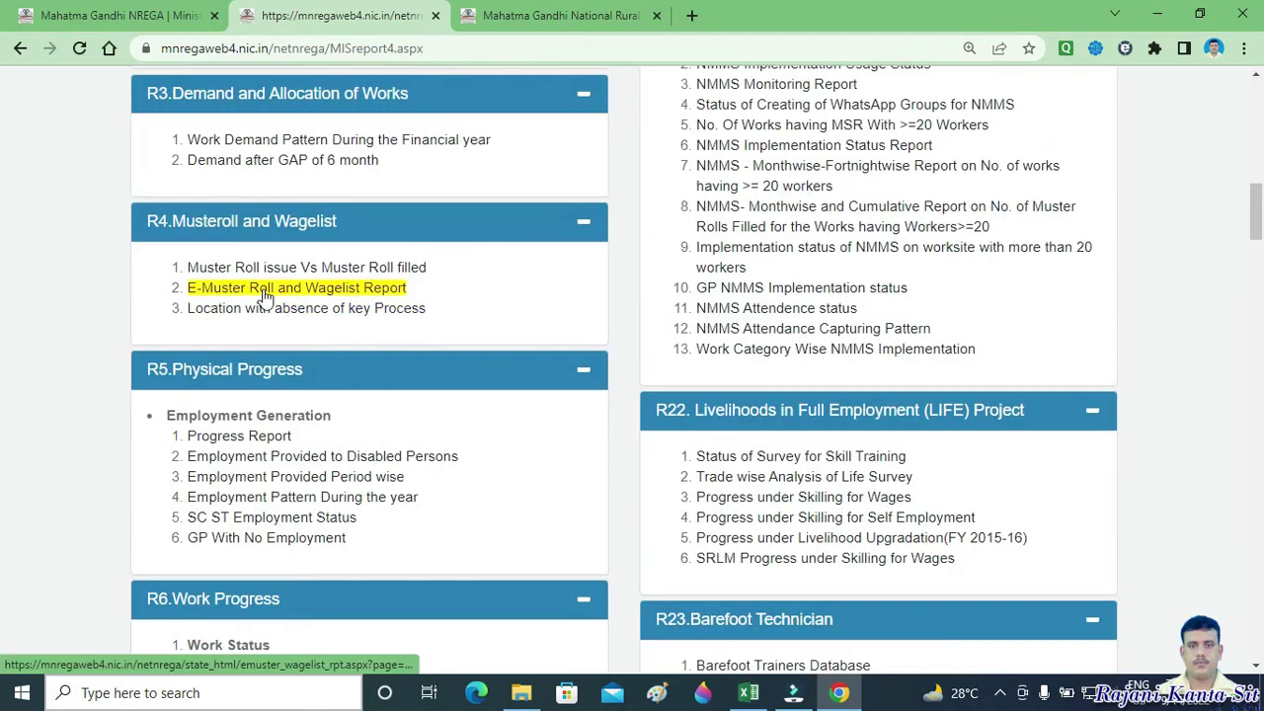
click(325, 289)
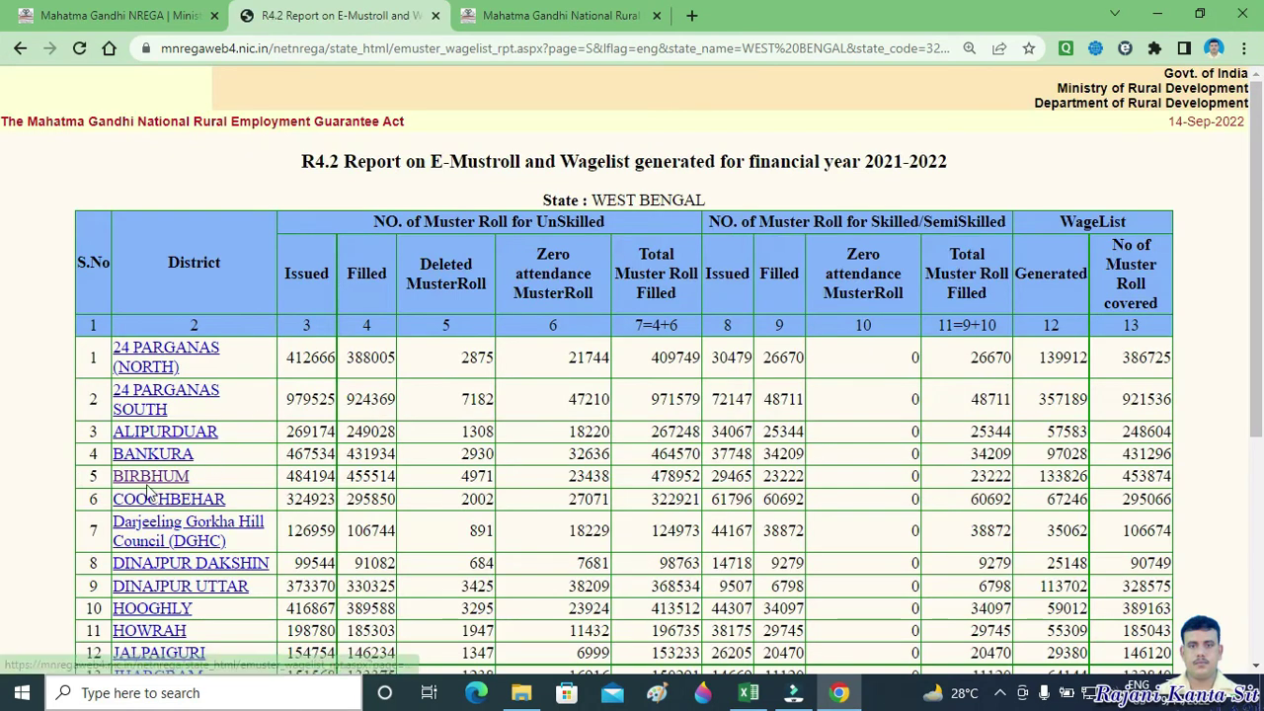
- Drill from BIRBHUM to RAJNAGAR panchayat's wagelist details and copy the whole page
click(150, 478)
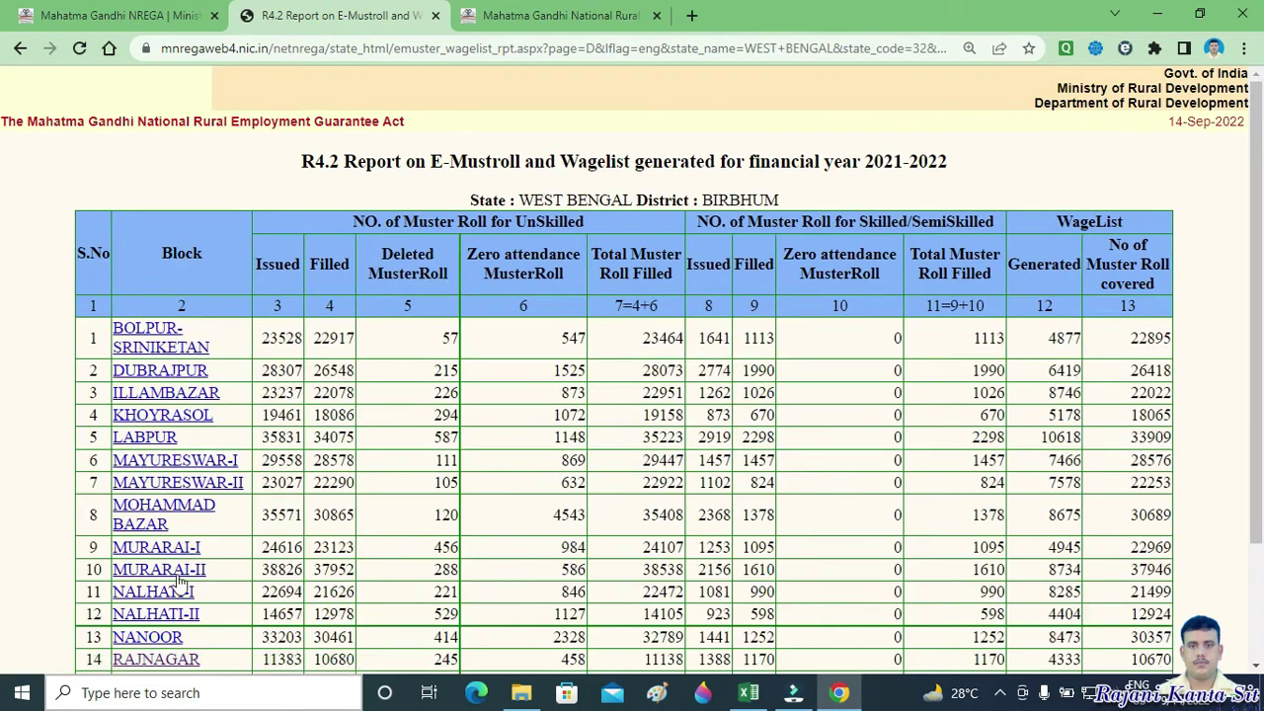
click(173, 659)
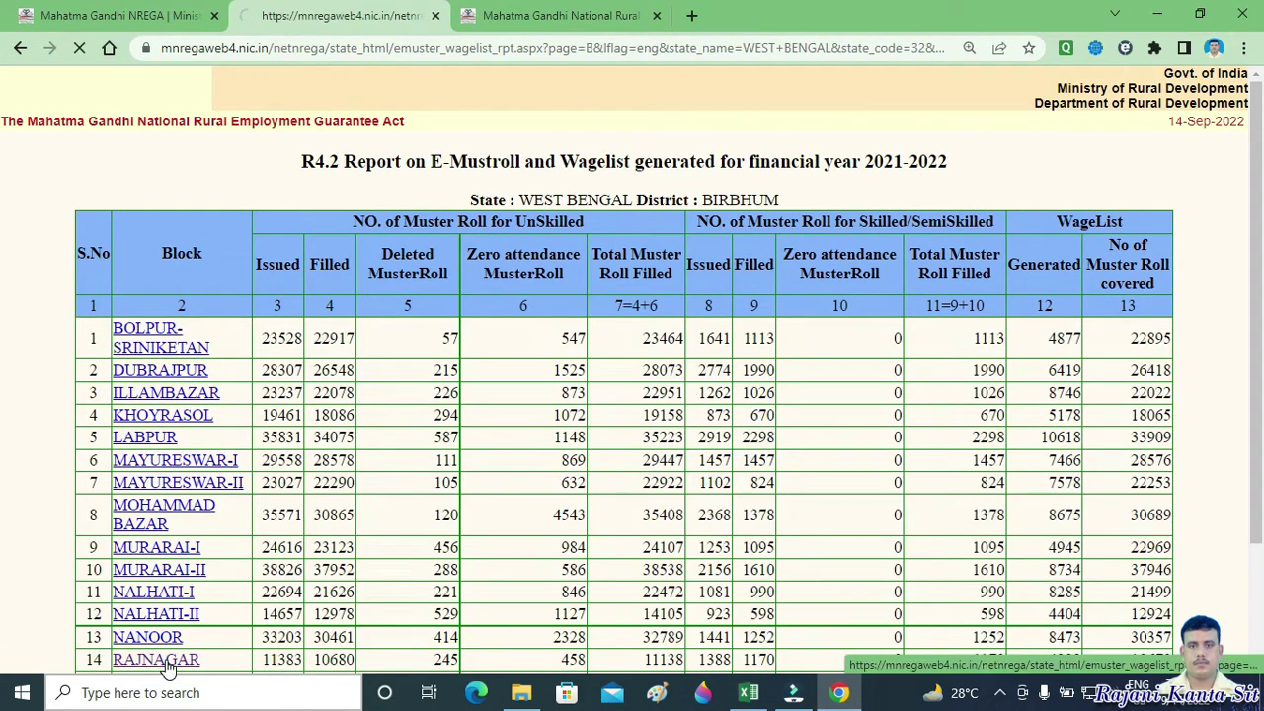
drag(180, 415, 1071, 420)
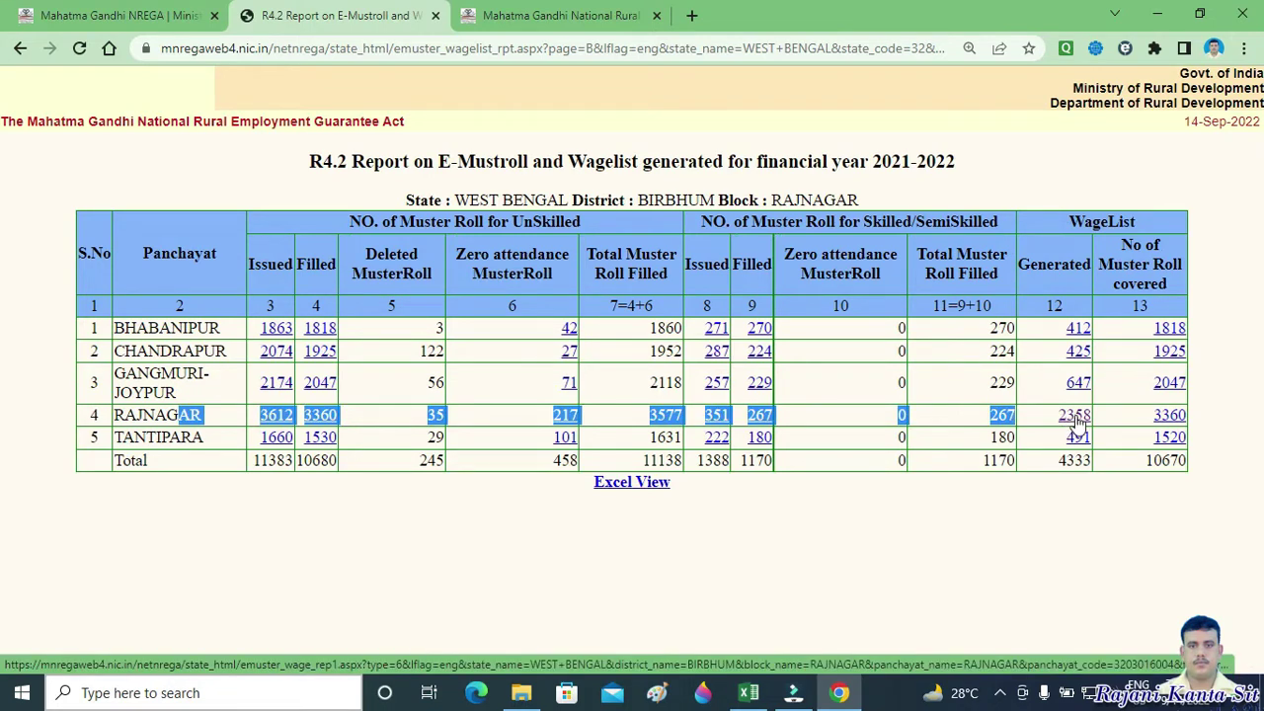
click(1076, 419)
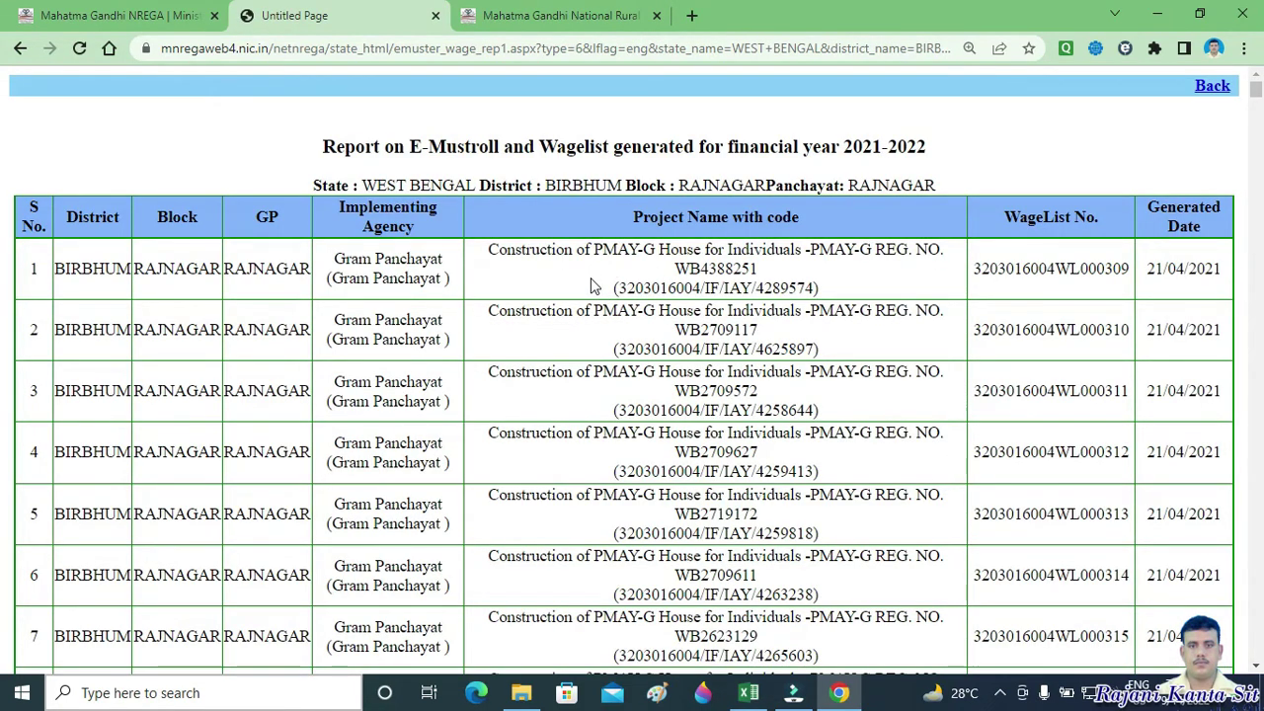
key(ctrl+a)
key(ctrl+a)
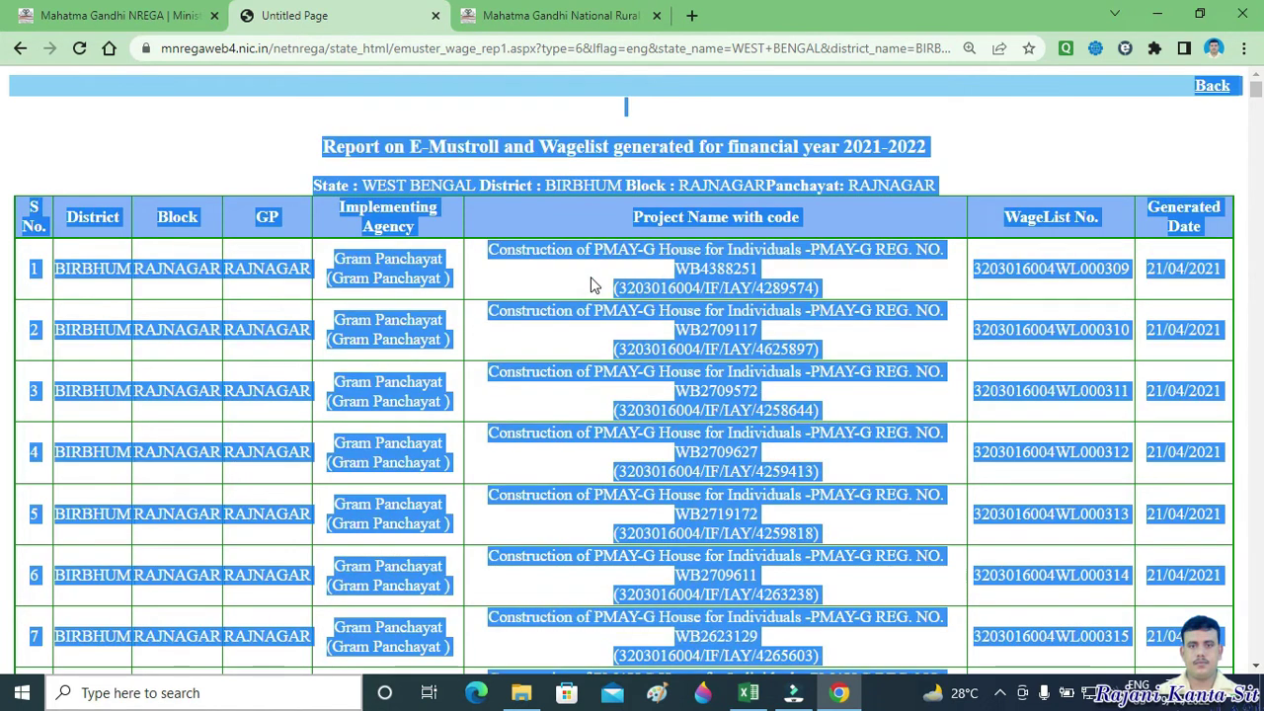
key(ctrl+c)
- Paste the wagelist report into a new Sheet1, then select all muster data on dynamic_muster_track (1)
click(749, 693)
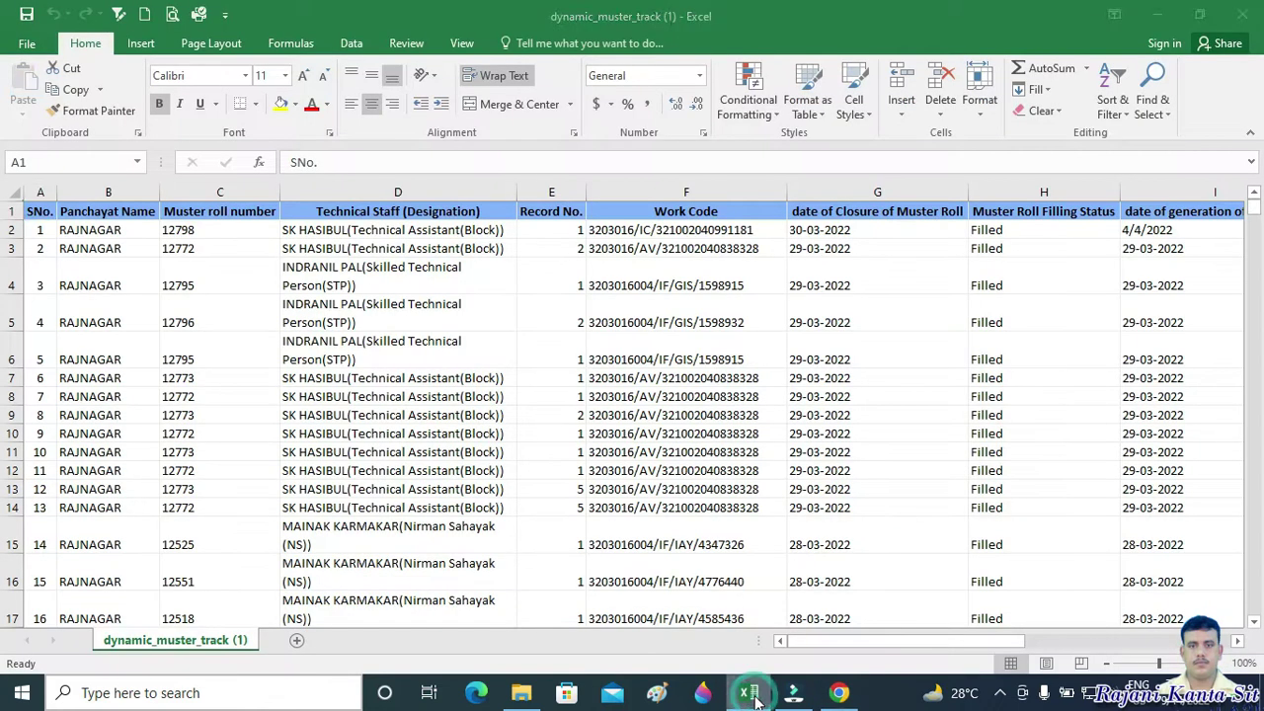
click(297, 642)
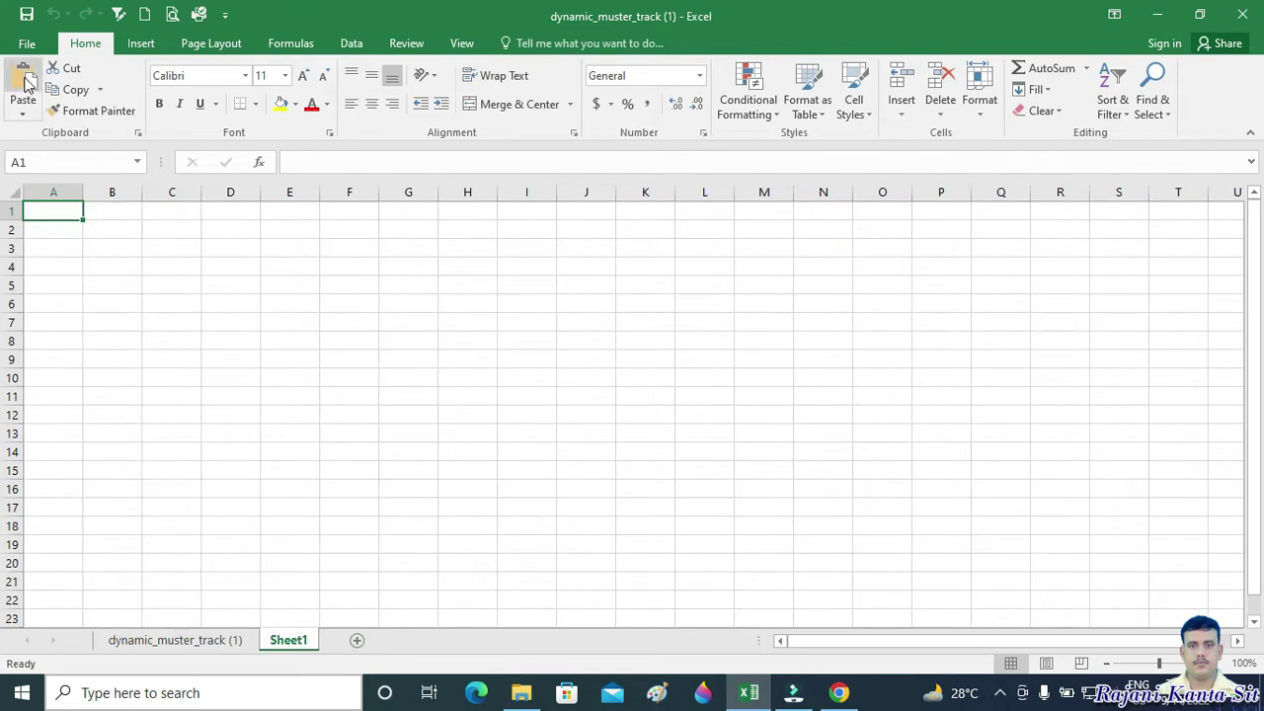
key(ctrl+v)
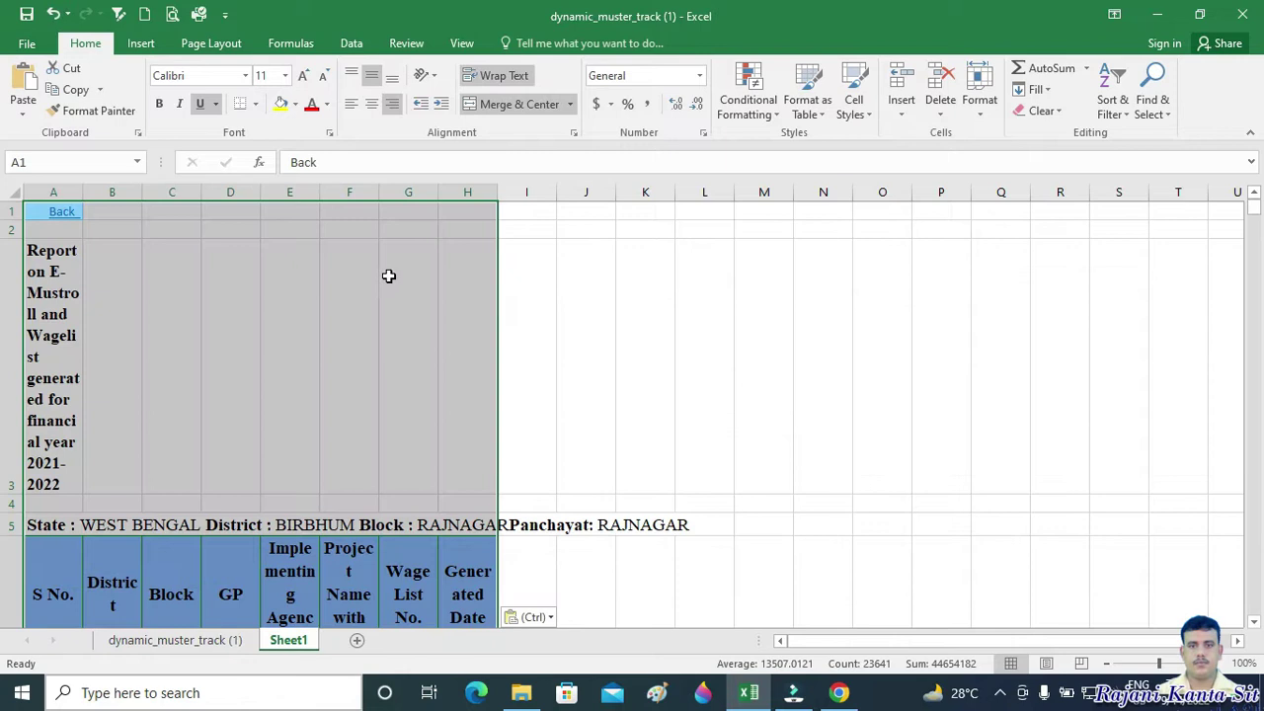
click(165, 642)
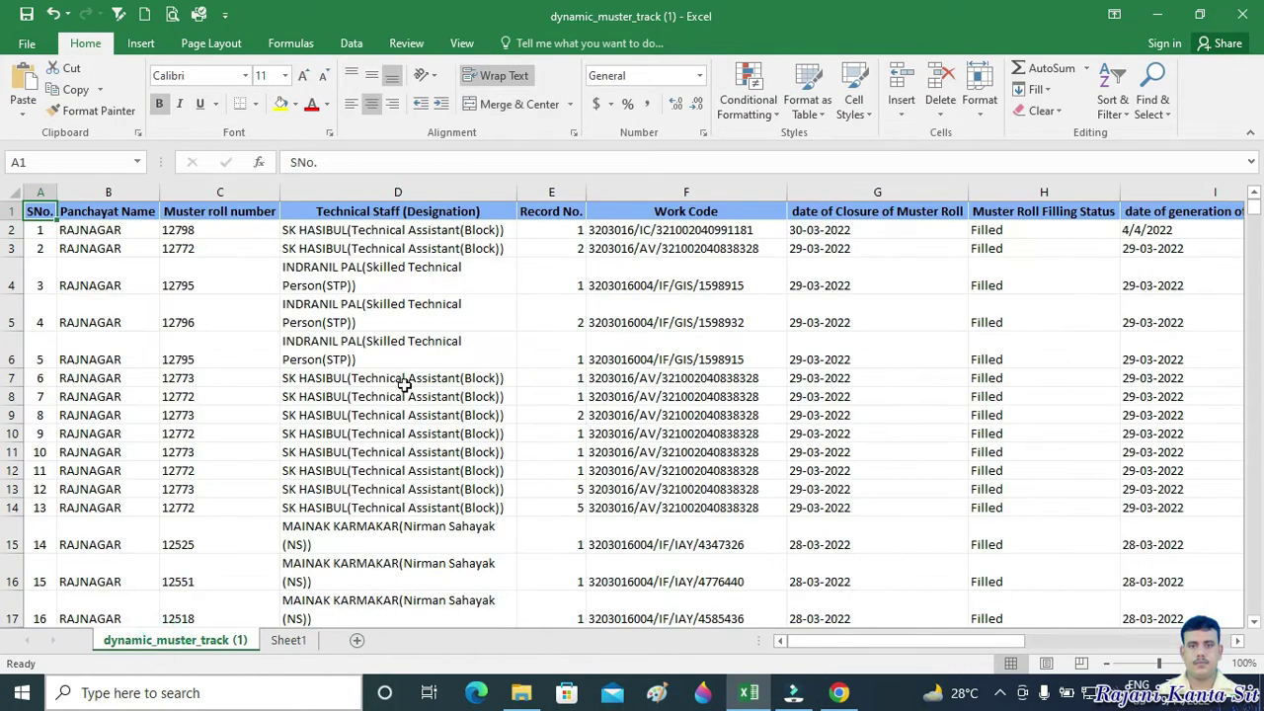
key(ctrl+a)
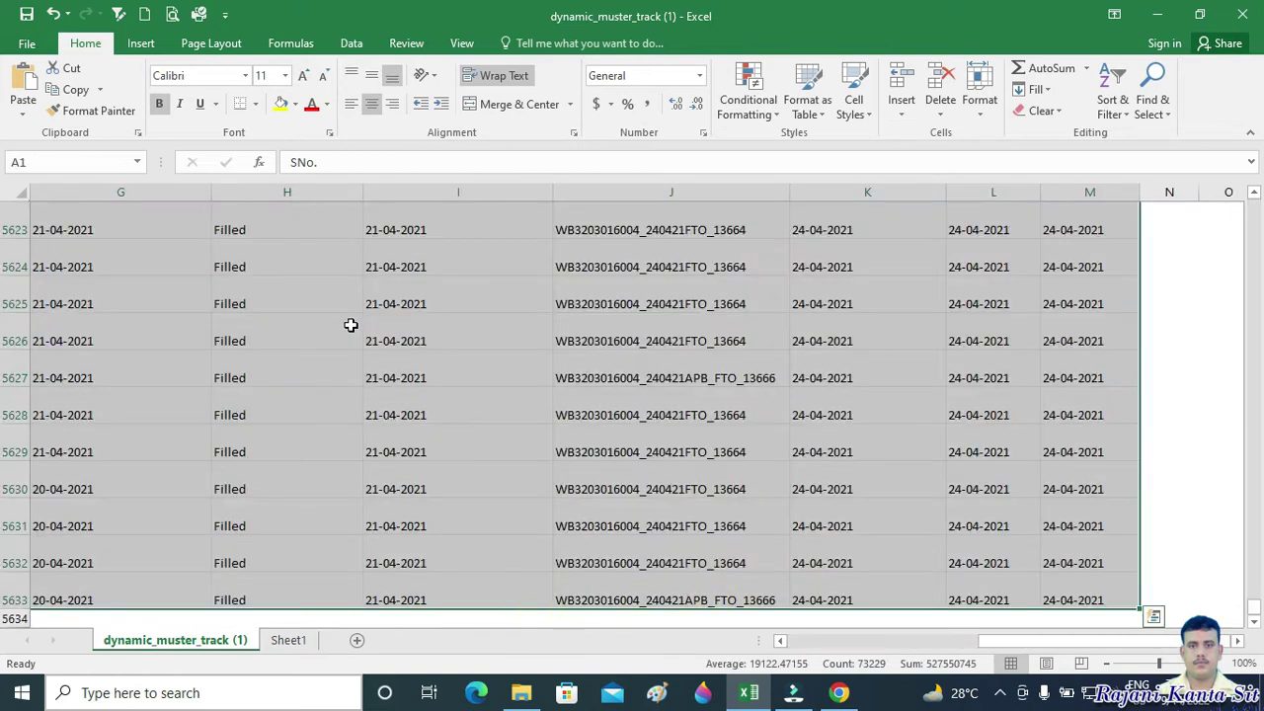
- Insert a PivotTable from range A1:M5633 on a new worksheet
click(141, 46)
click(31, 84)
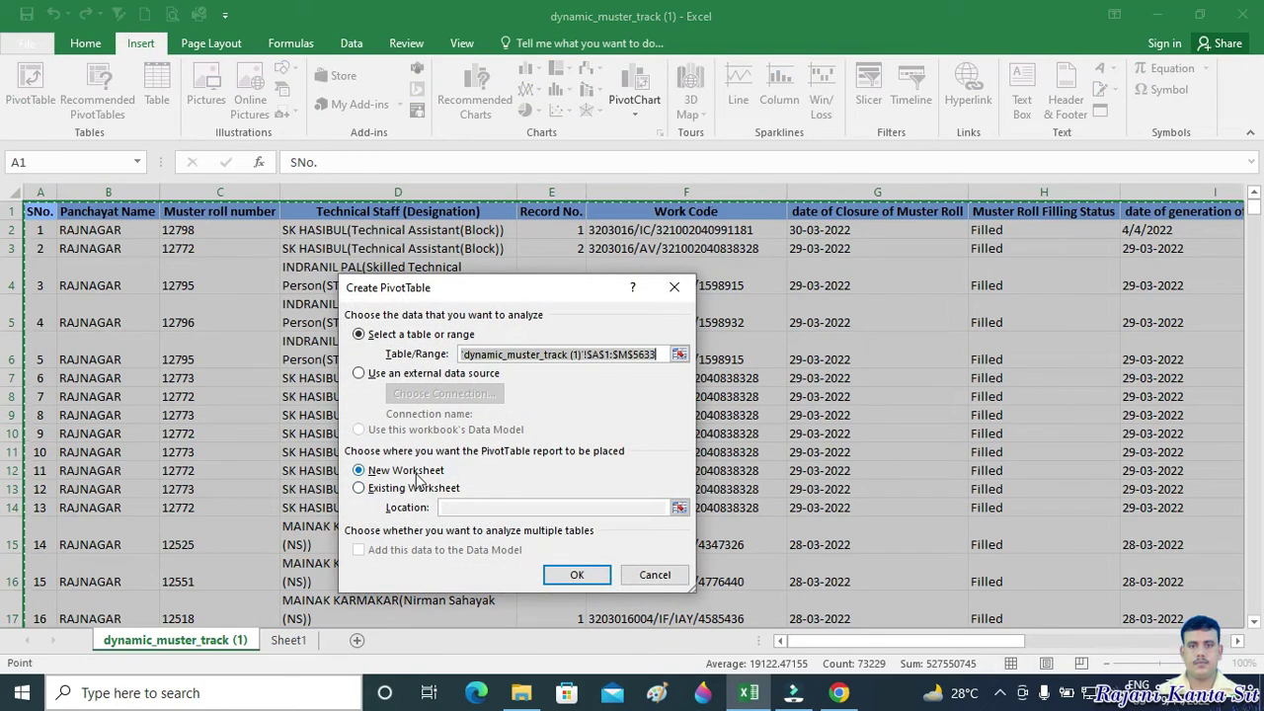
click(580, 575)
scroll(1087, 361, down, 1)
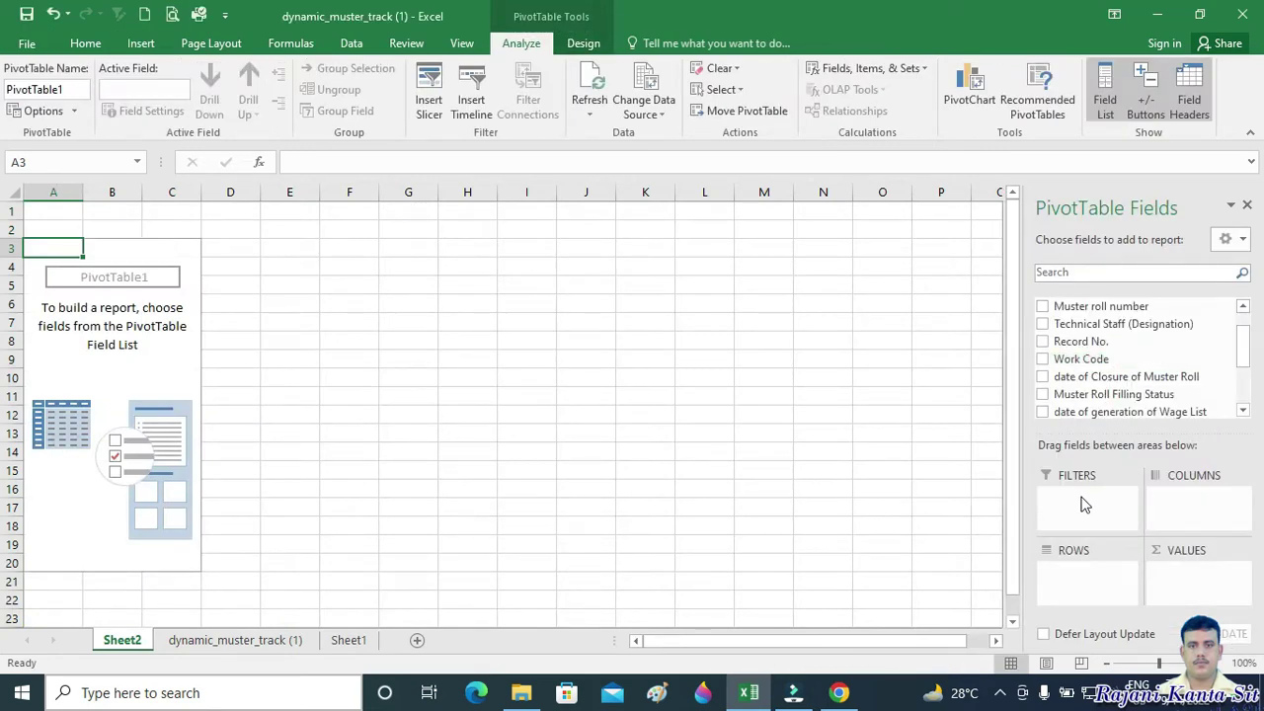
- Put Work Code in Filters, FTO No. in Rows, and Muster roll number in Values
drag(1081, 358, 1086, 496)
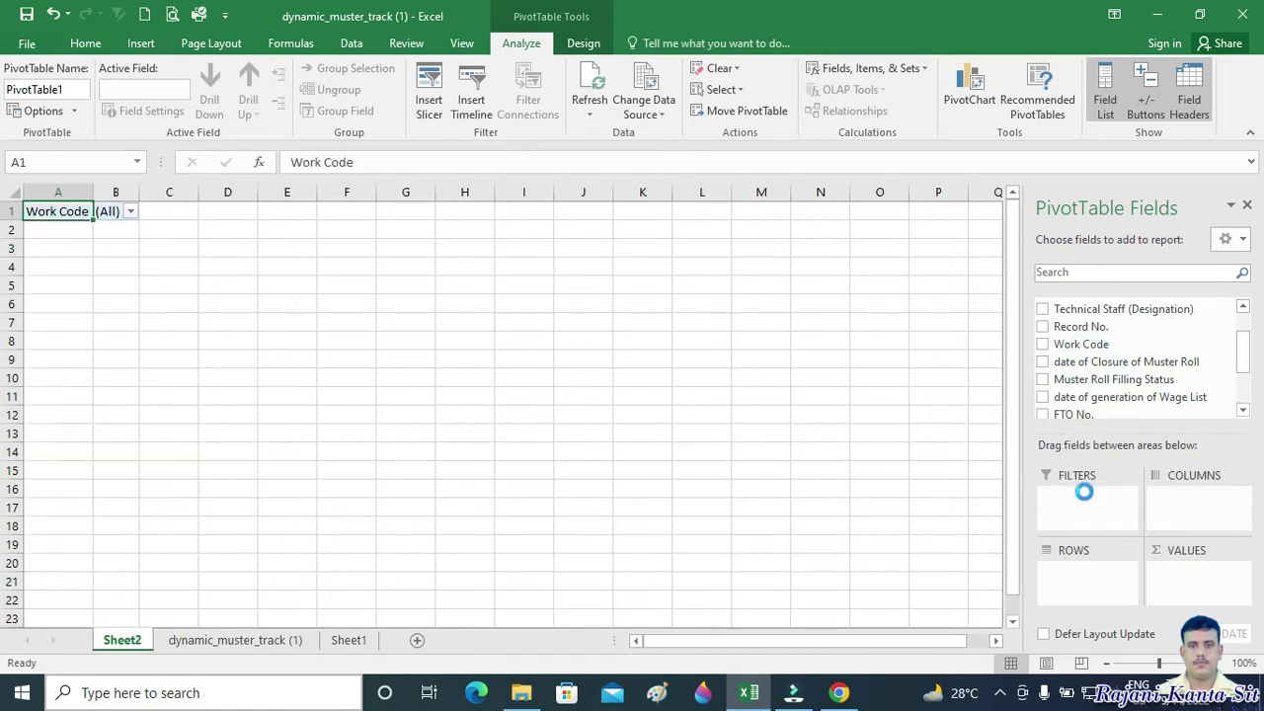
click(1243, 410)
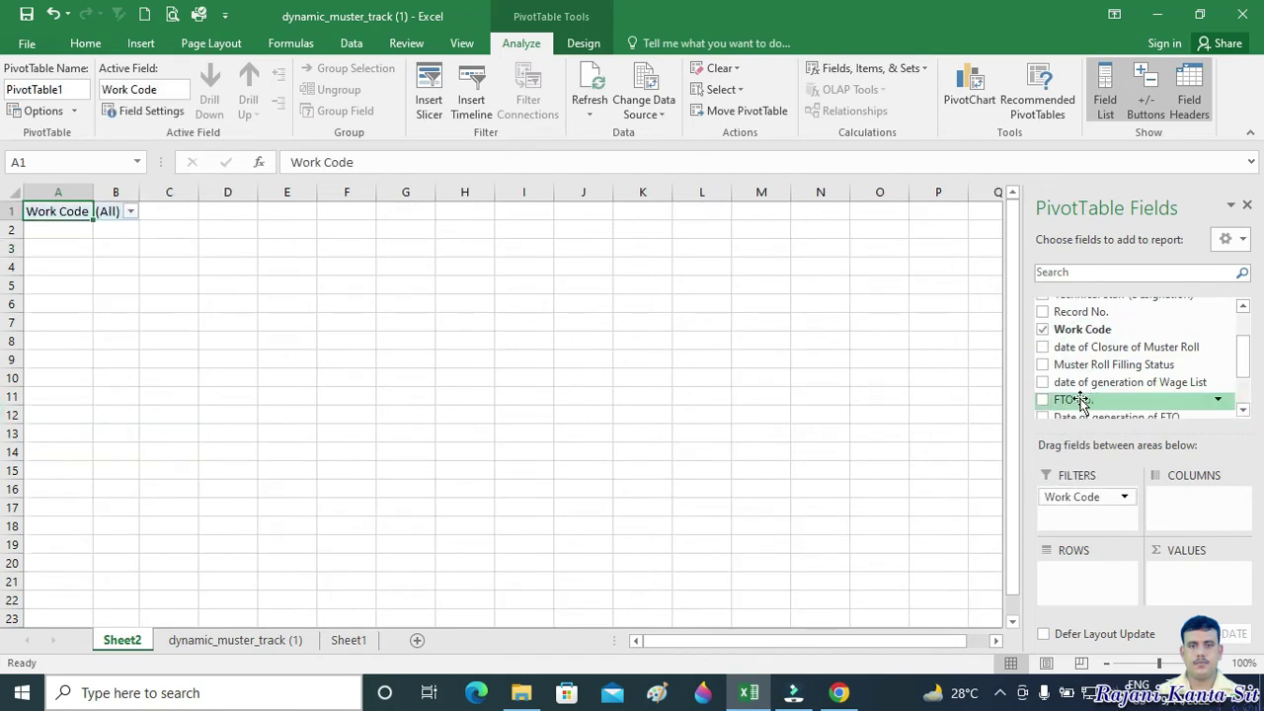
drag(1077, 400, 1085, 588)
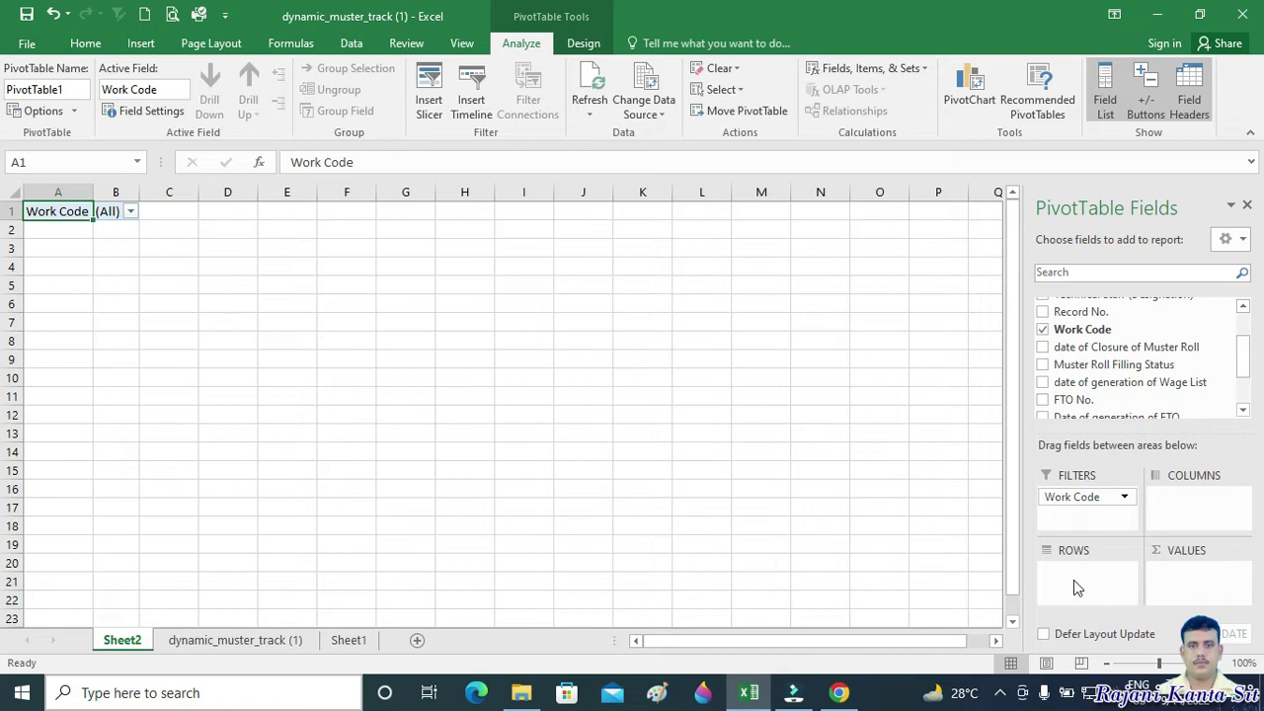
drag(1076, 400, 1083, 574)
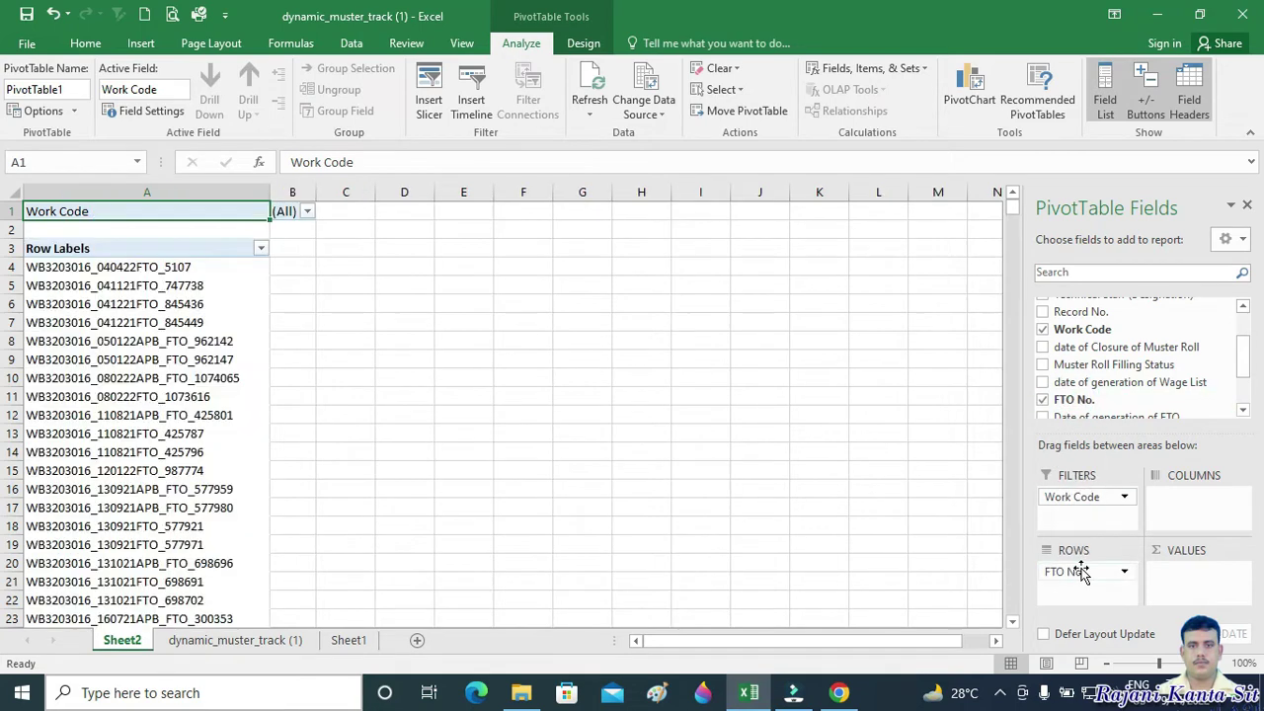
scroll(1136, 356, up, 2)
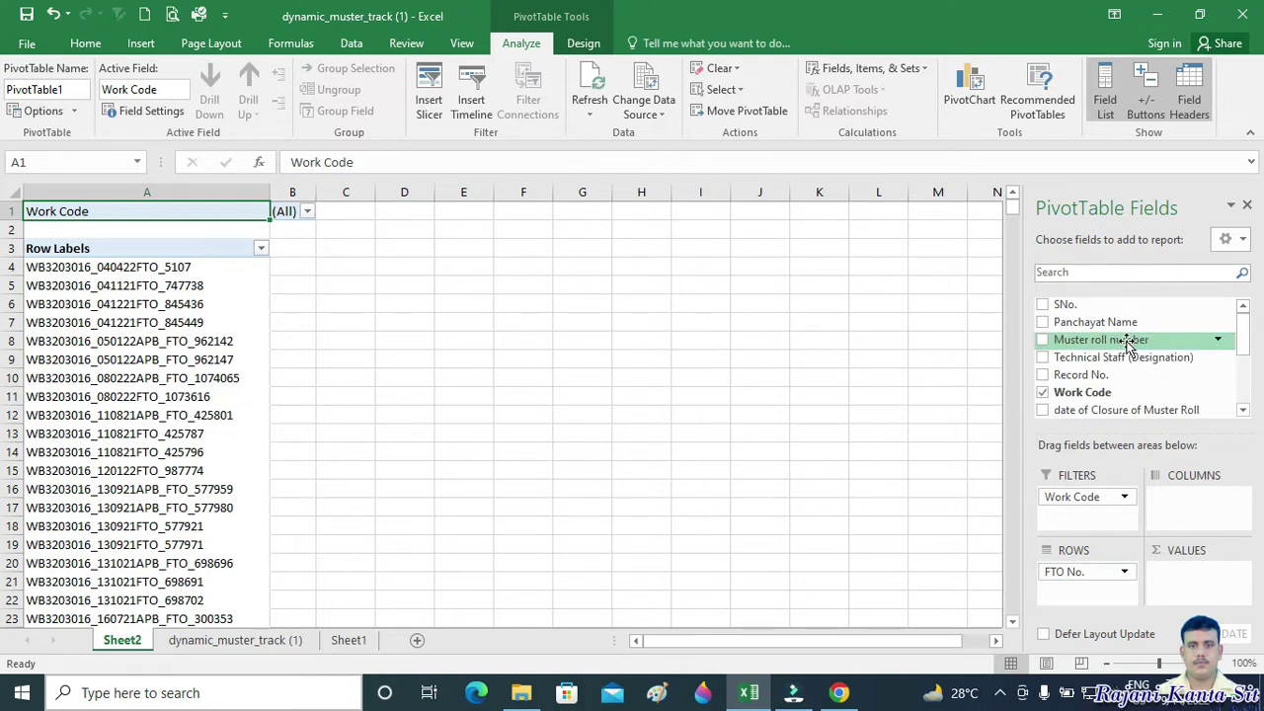
drag(1129, 345, 1192, 576)
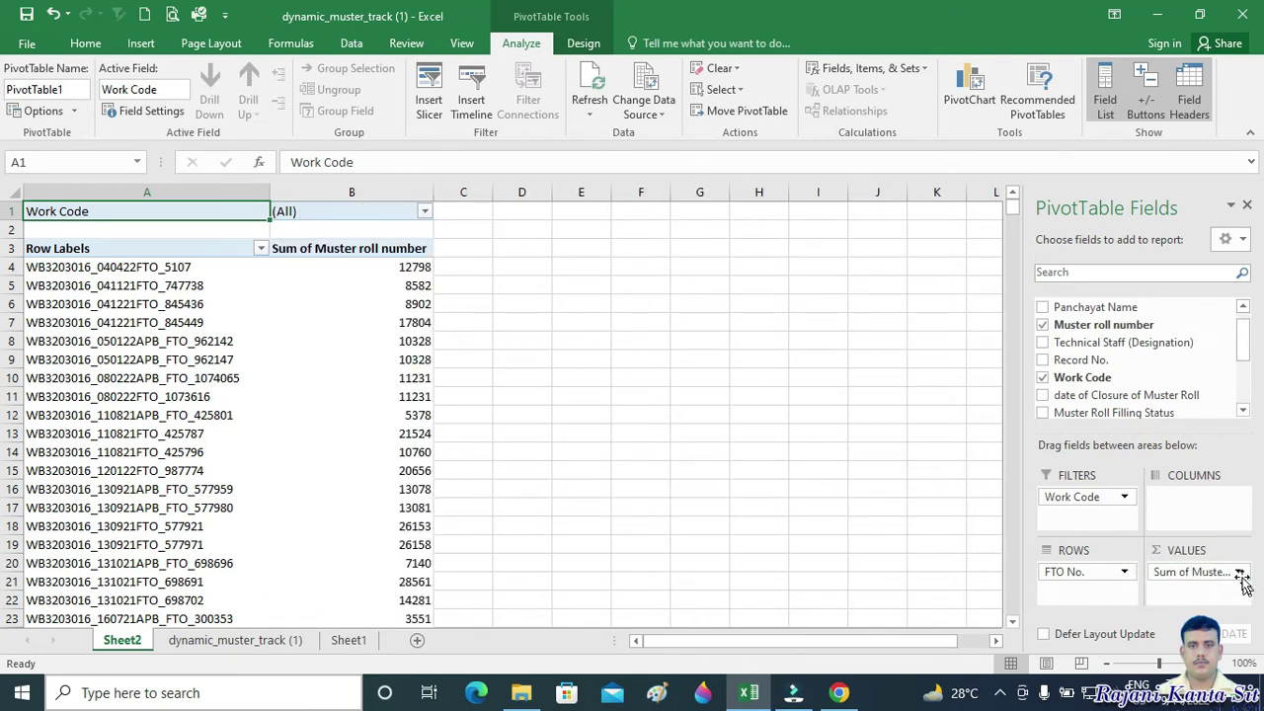
- Change the Muster roll number value field to summarize by Min
click(1240, 573)
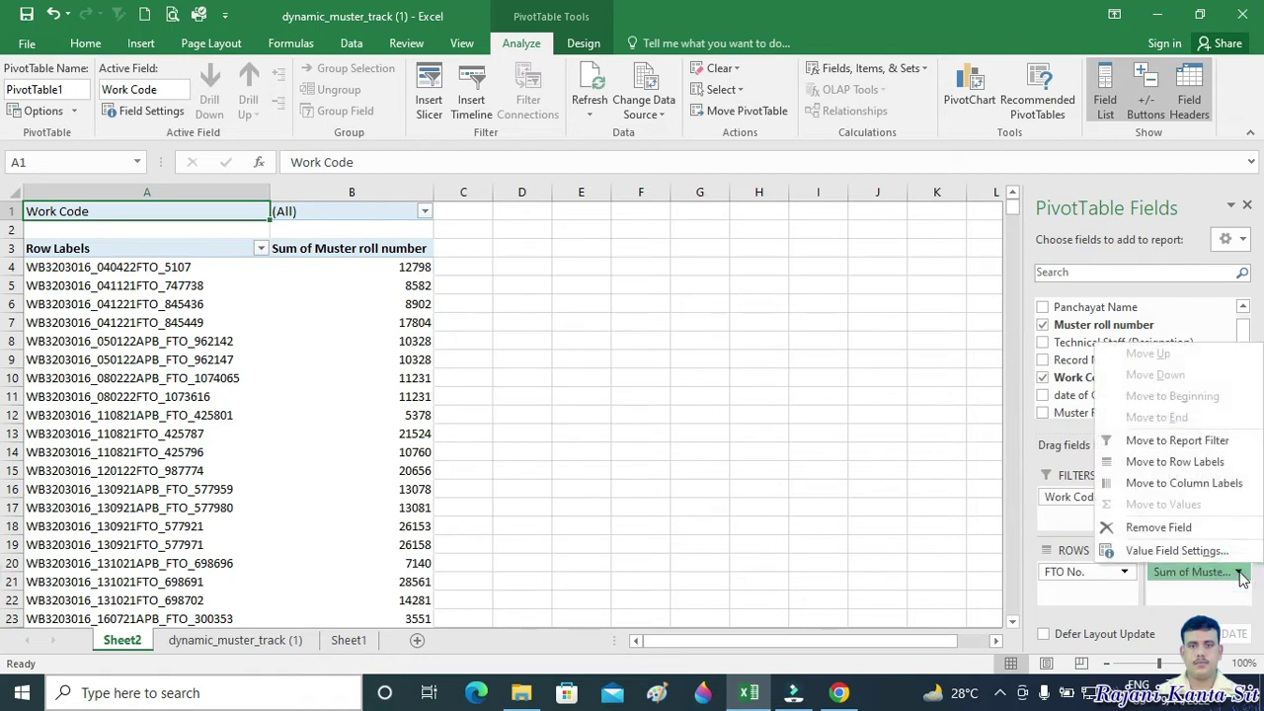
click(1173, 552)
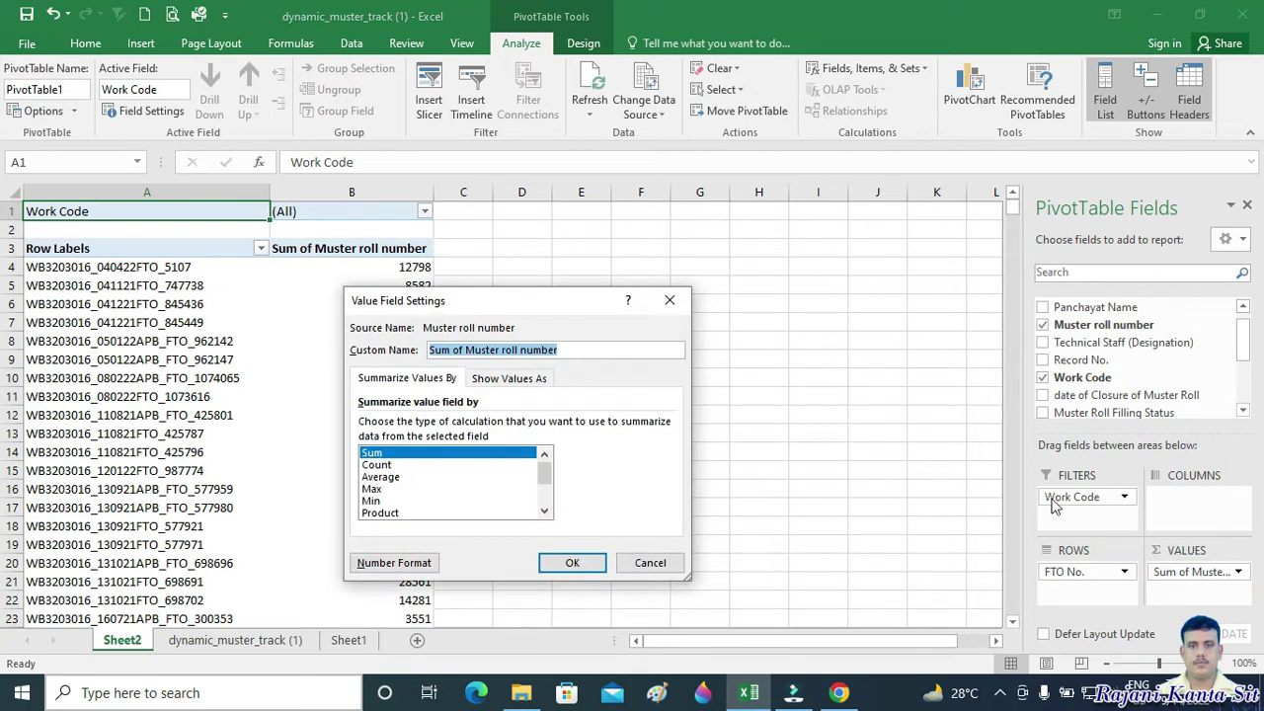
click(373, 501)
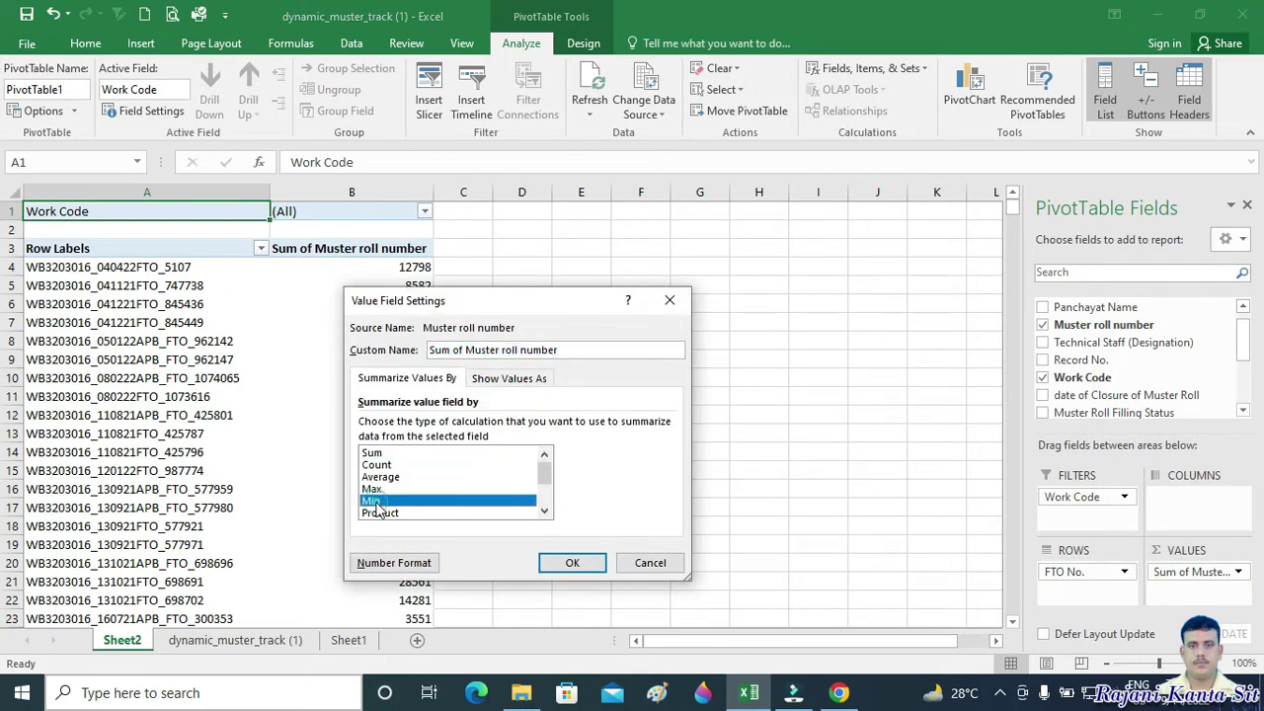
click(573, 563)
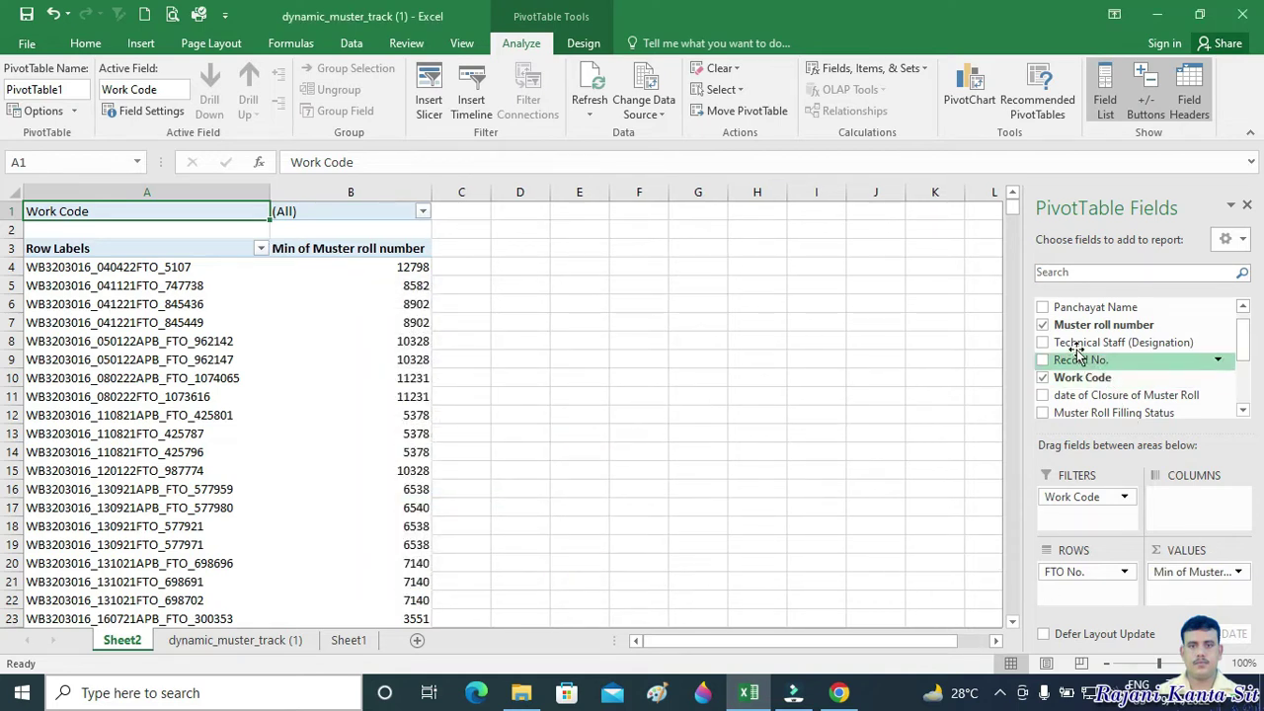
- Add Muster roll number to Values again and summarize that copy by Max
drag(1121, 329, 1185, 593)
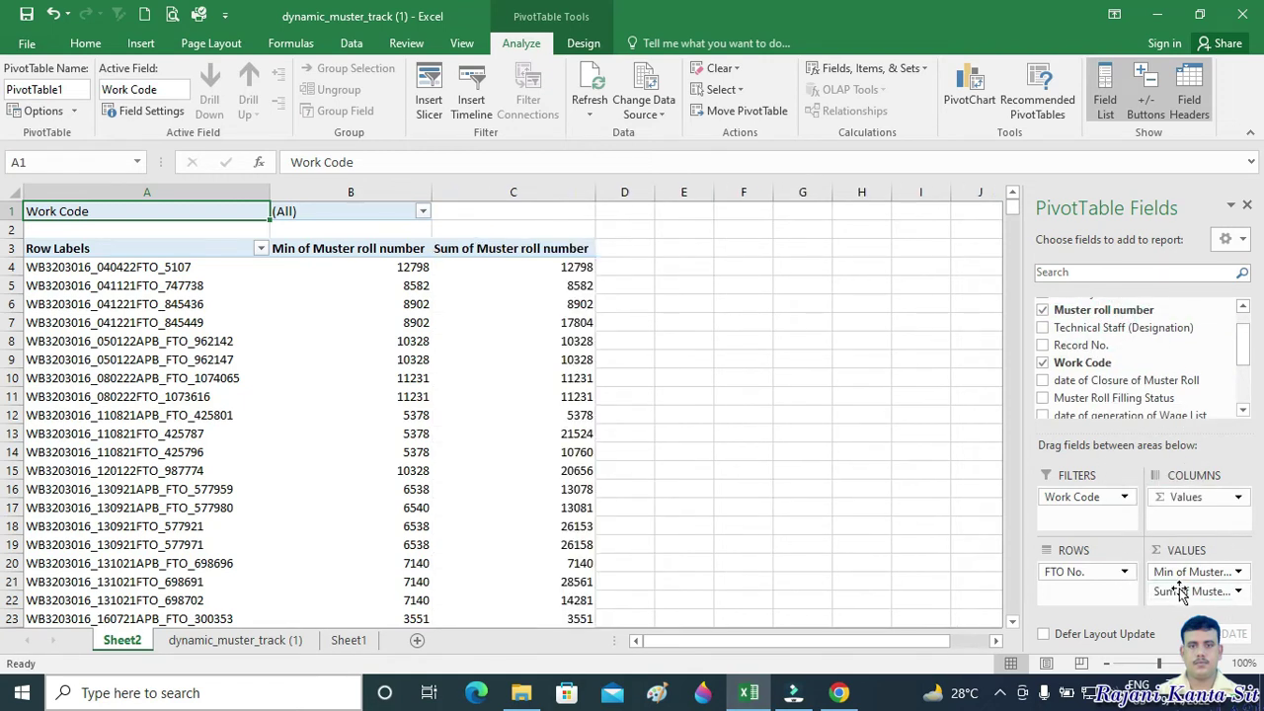
click(1239, 592)
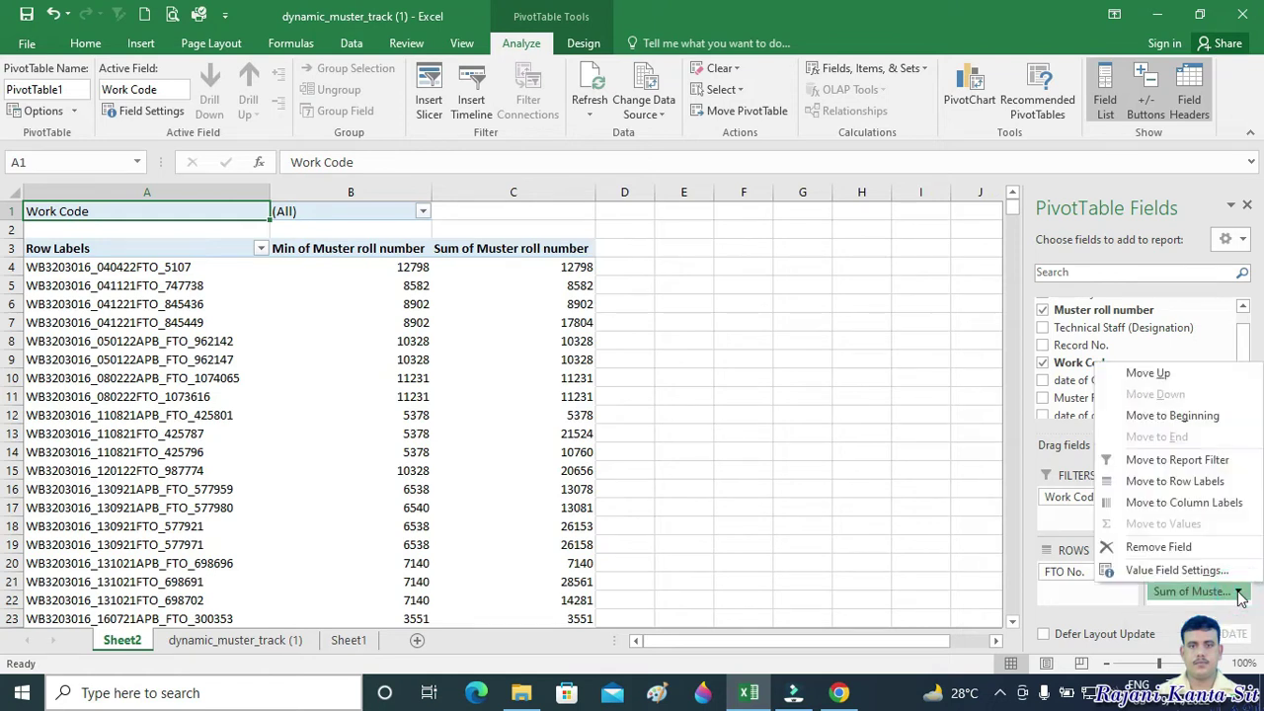
click(1139, 573)
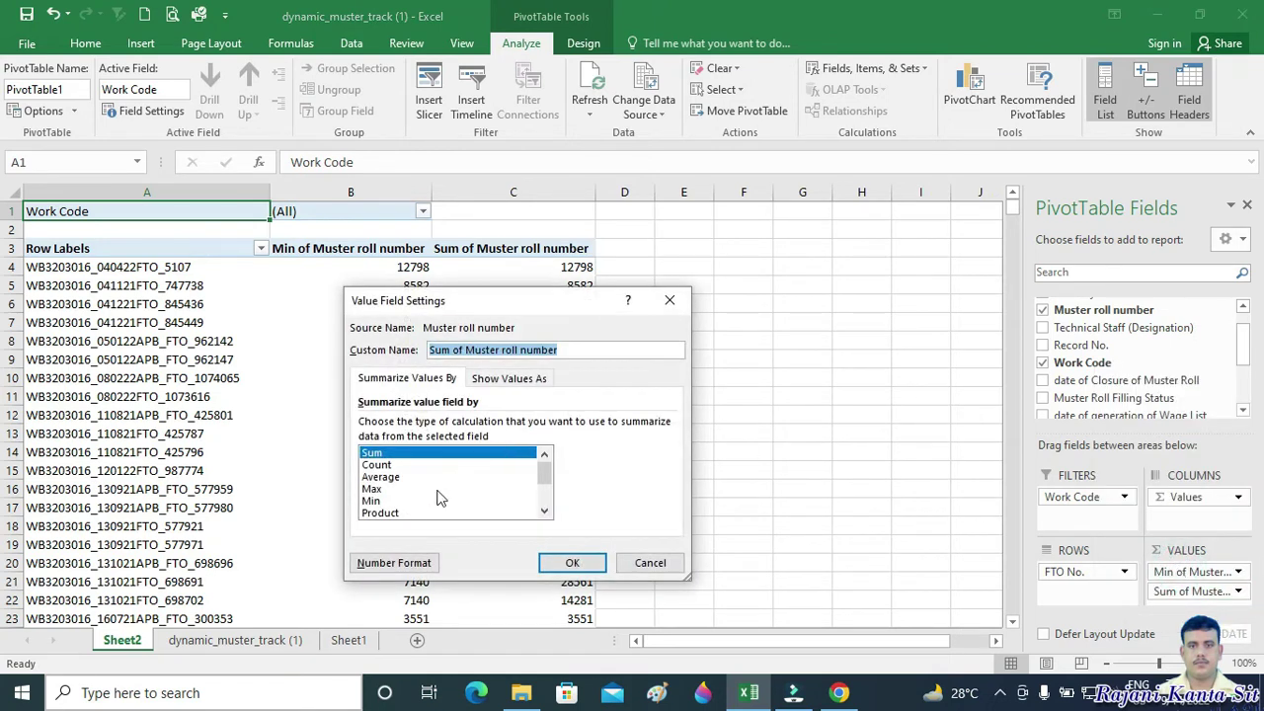
click(377, 489)
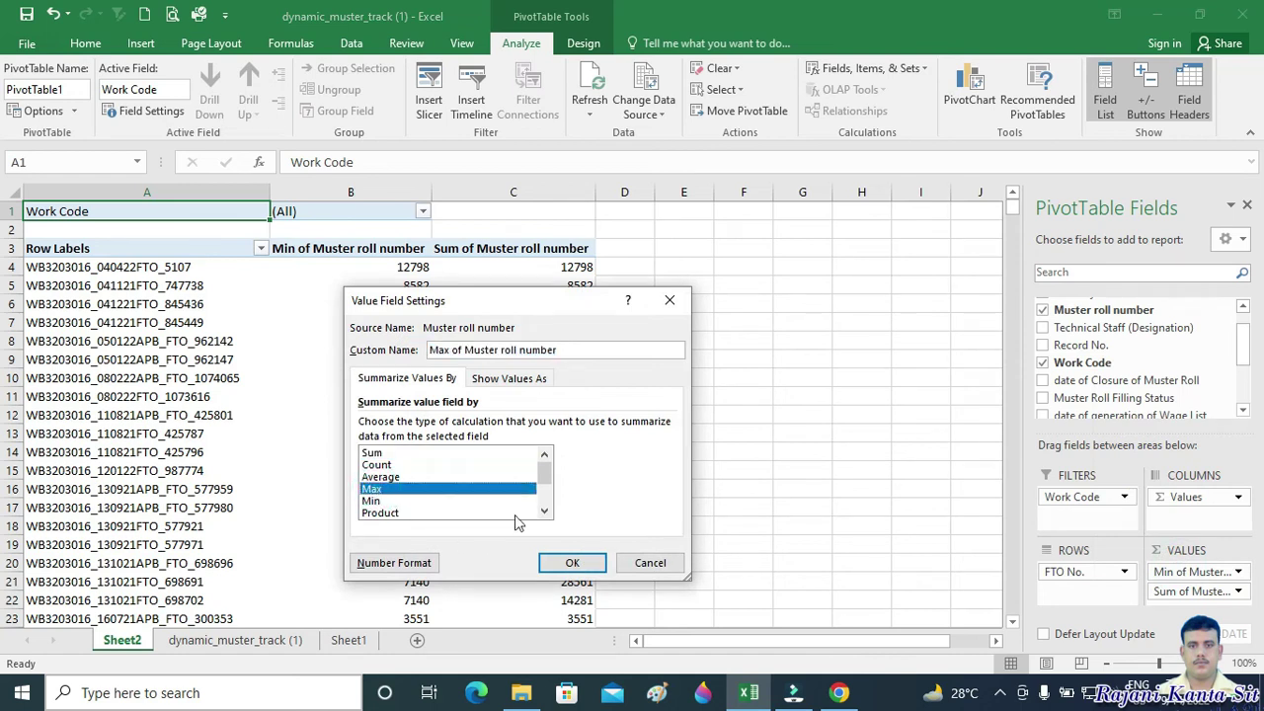
click(572, 564)
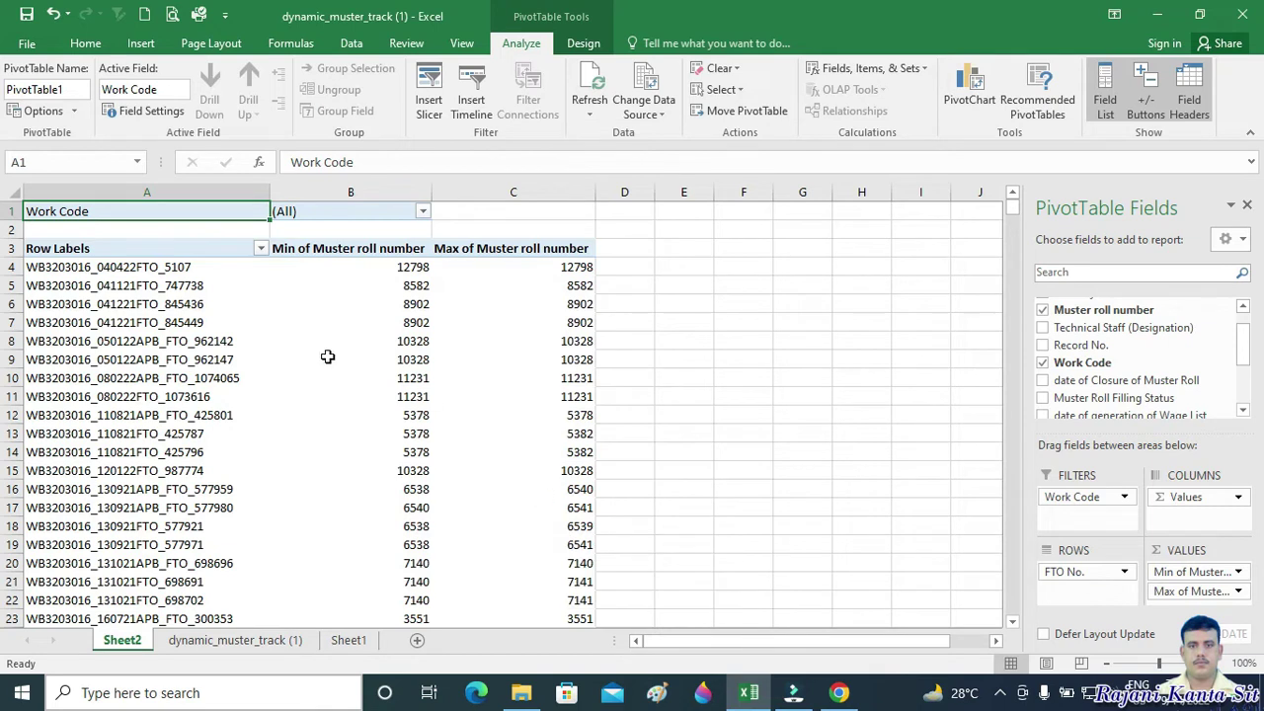
click(423, 212)
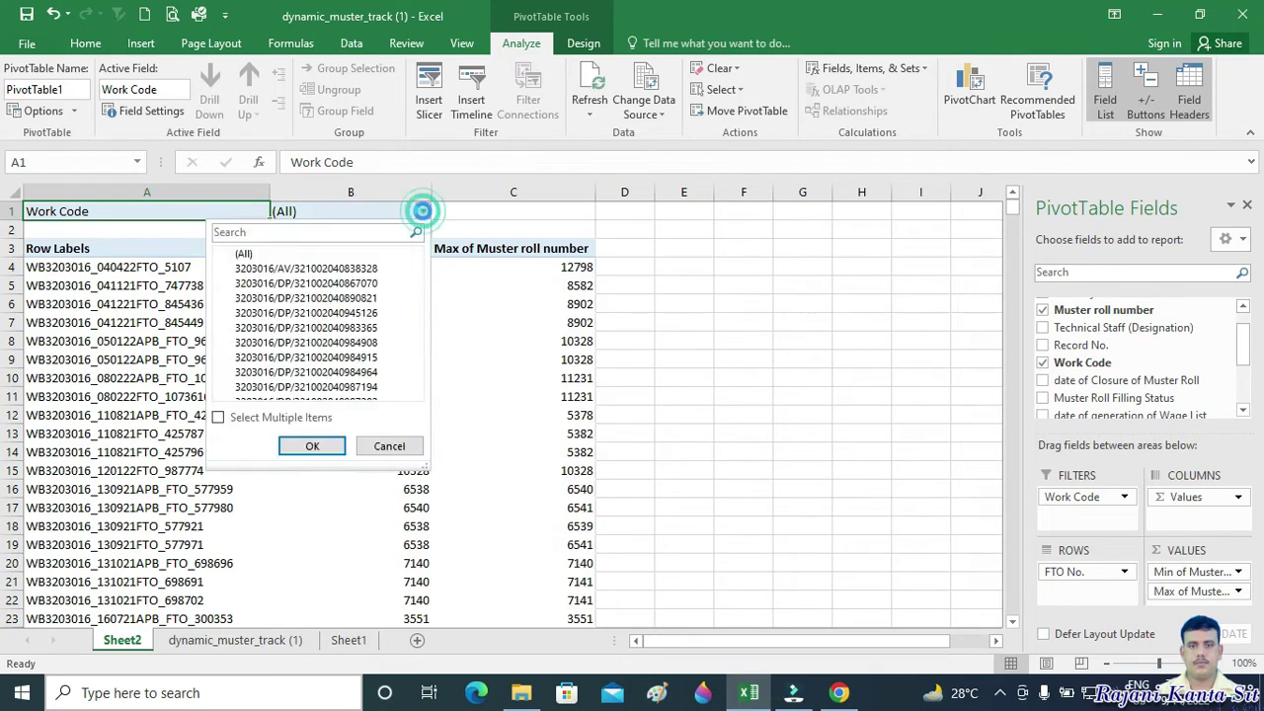
click(334, 374)
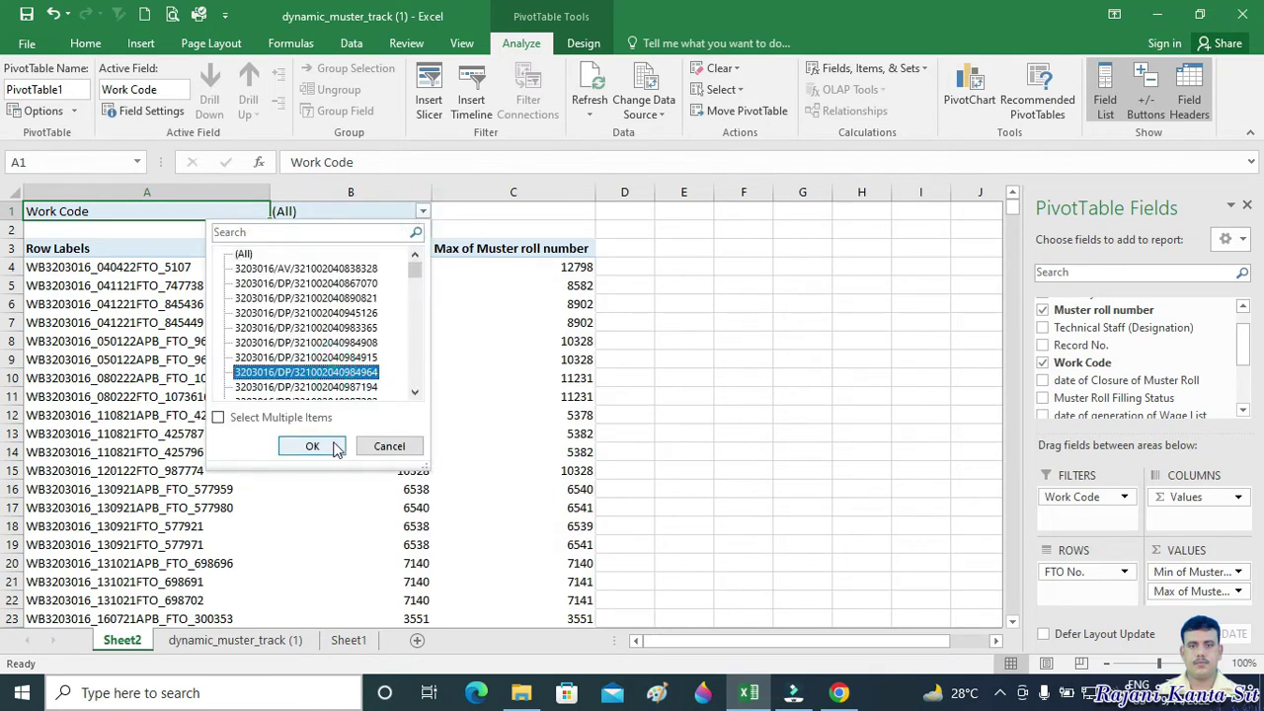
click(334, 445)
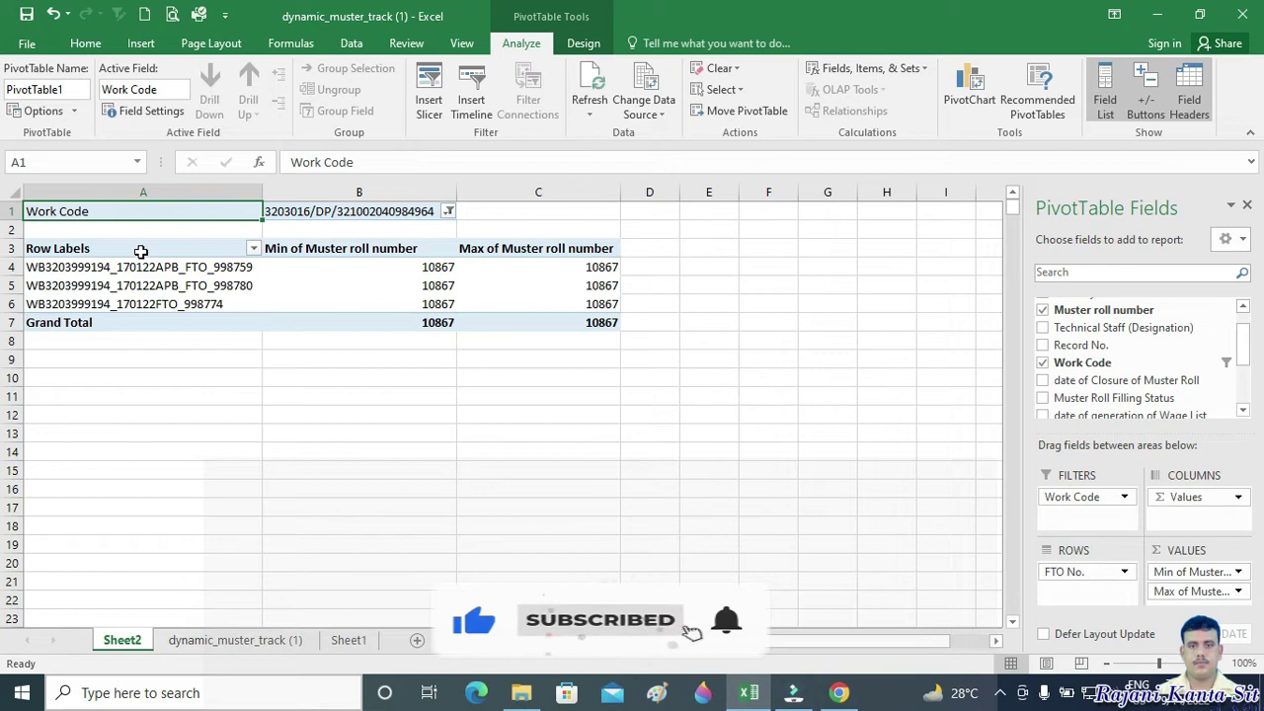
- Rename the A3, B3 and C3 pivot headers to FTO No, Musterroll from and Musterroll To
click(143, 249)
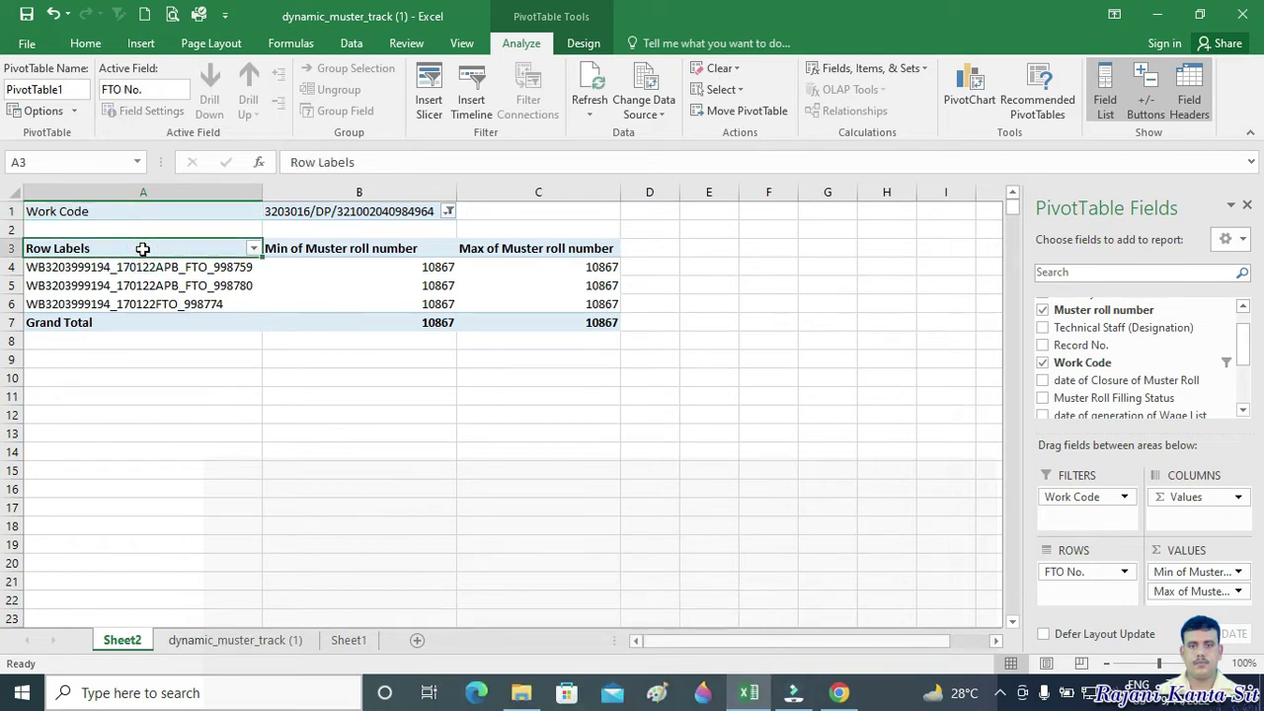
text(FTO No)
key(Tab)
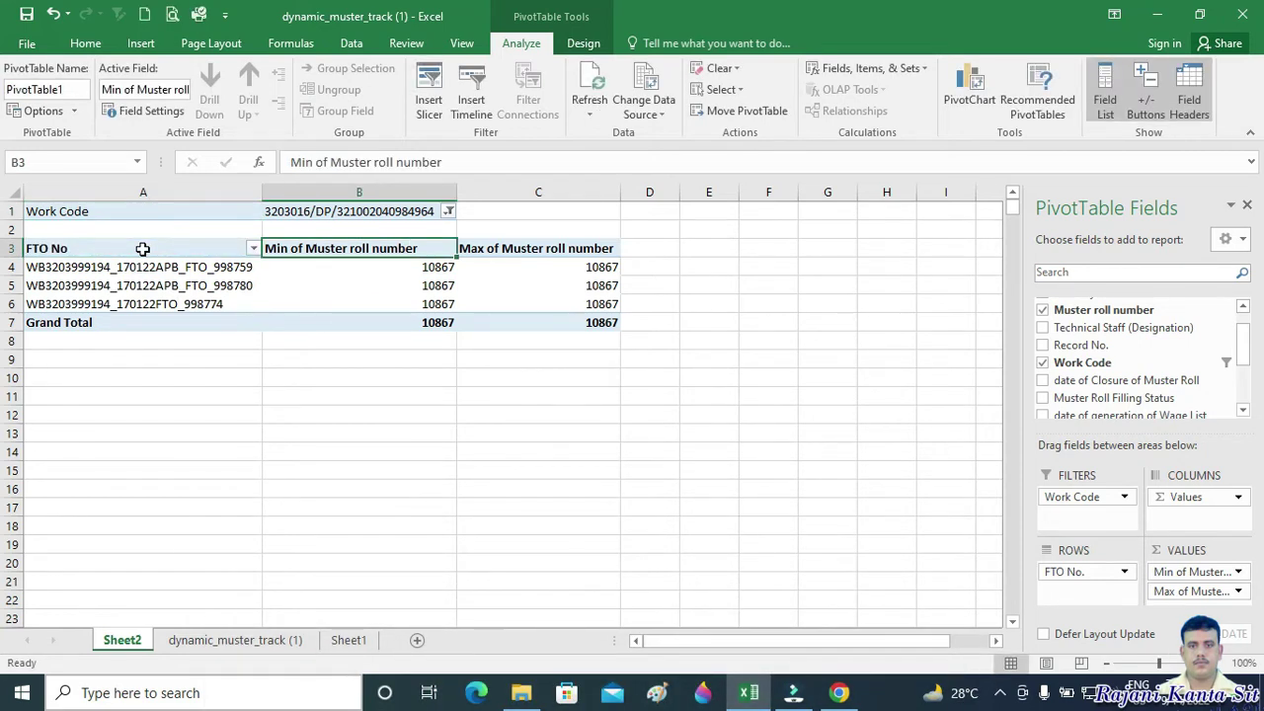
text(Musterroll from)
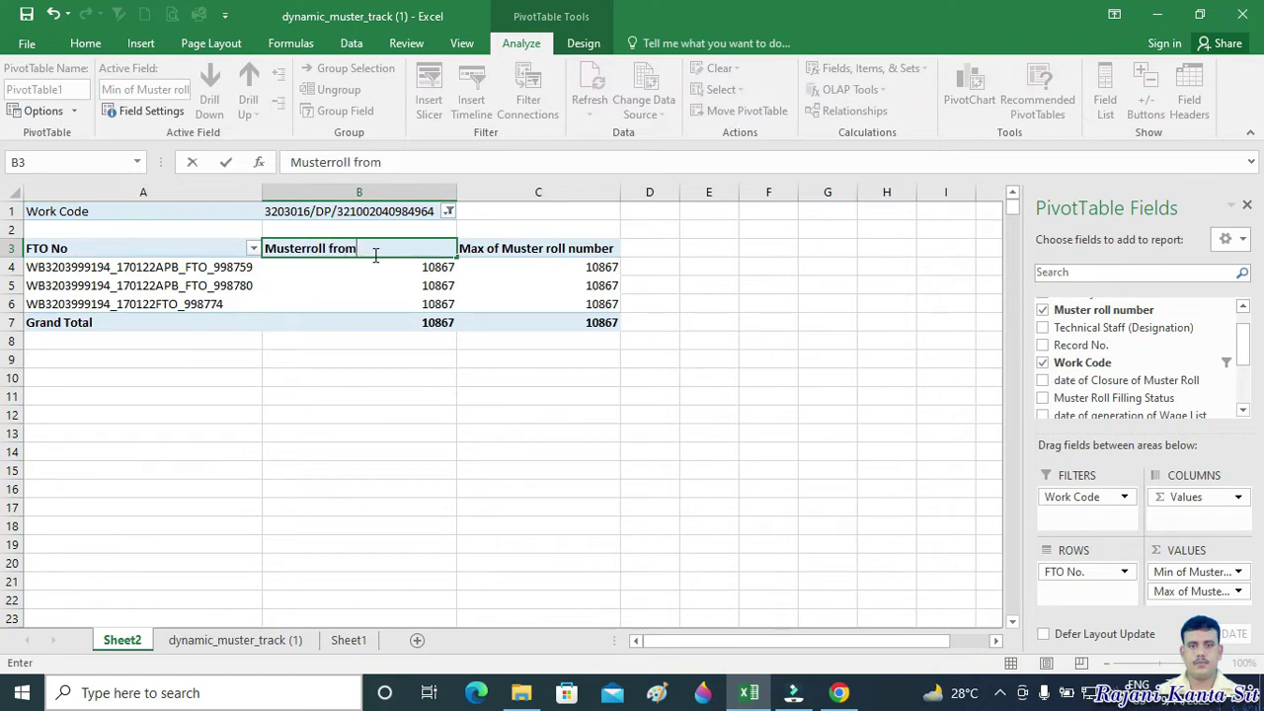
key(Tab)
text(Musterro)
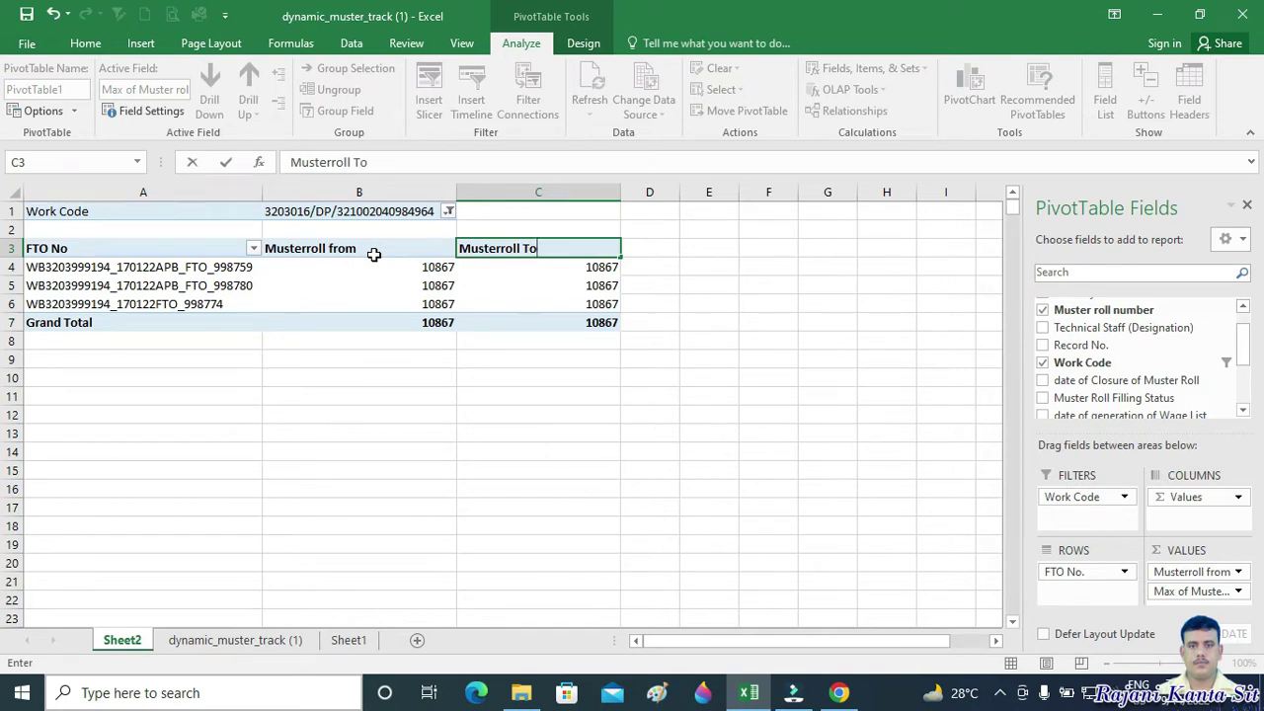
click(647, 340)
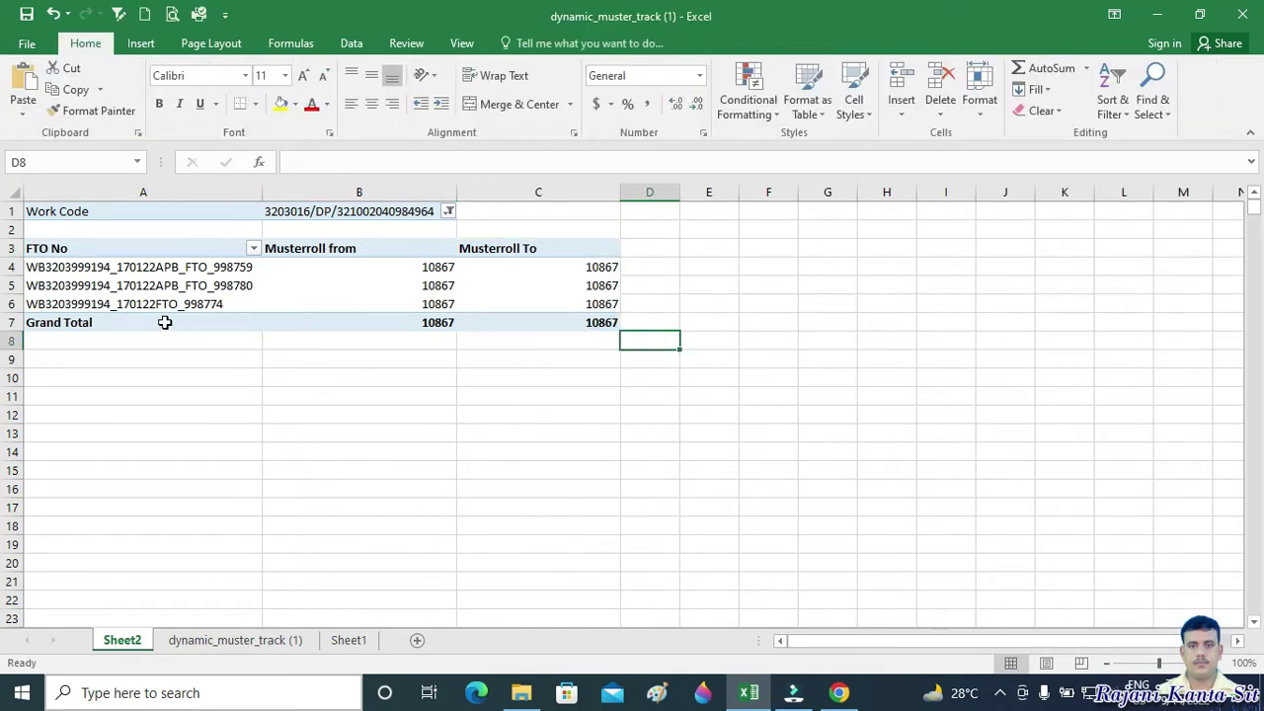
click(197, 322)
- Turn off row and column grand totals in PivotTable1's Totals & Filters options
right_click(203, 323)
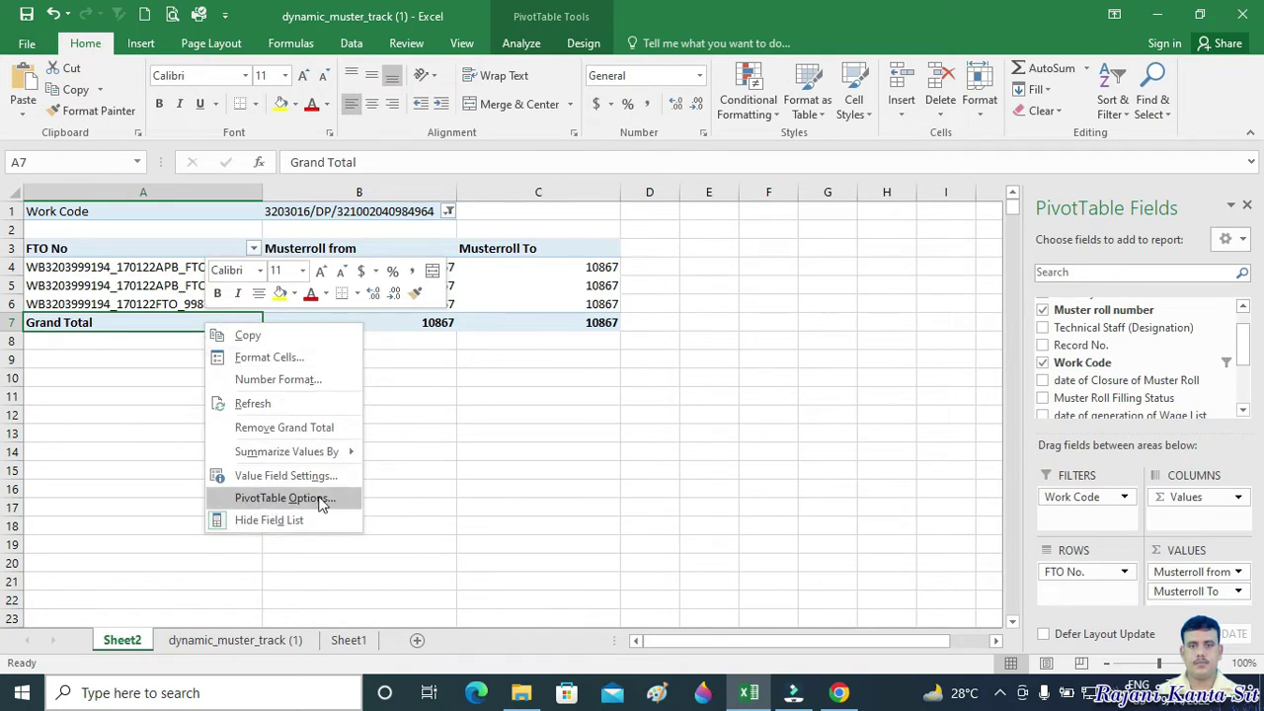
click(310, 500)
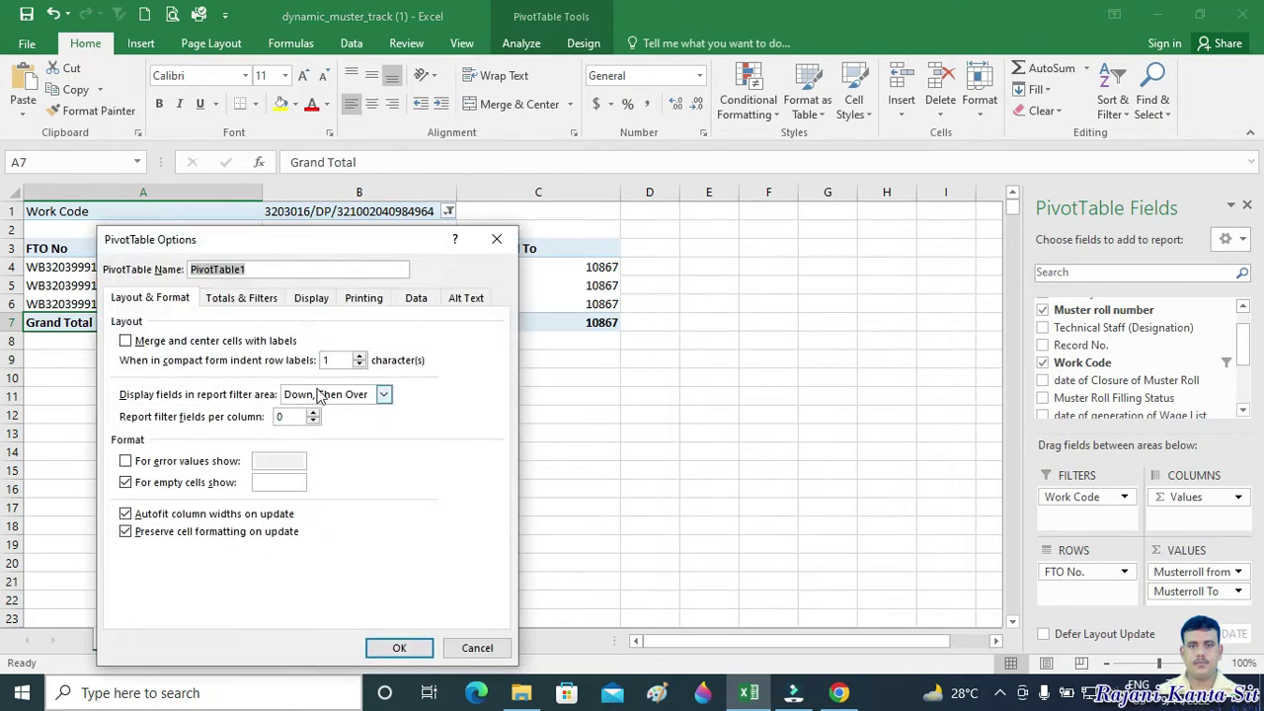
click(269, 301)
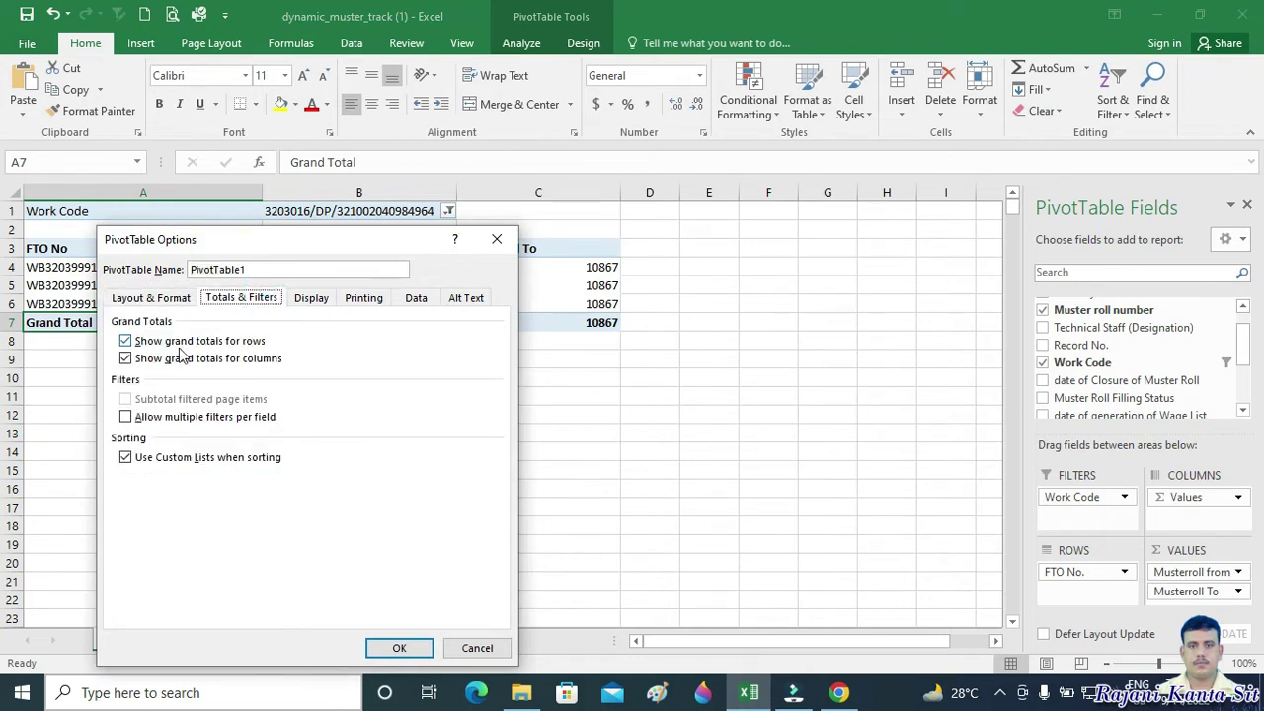
click(125, 342)
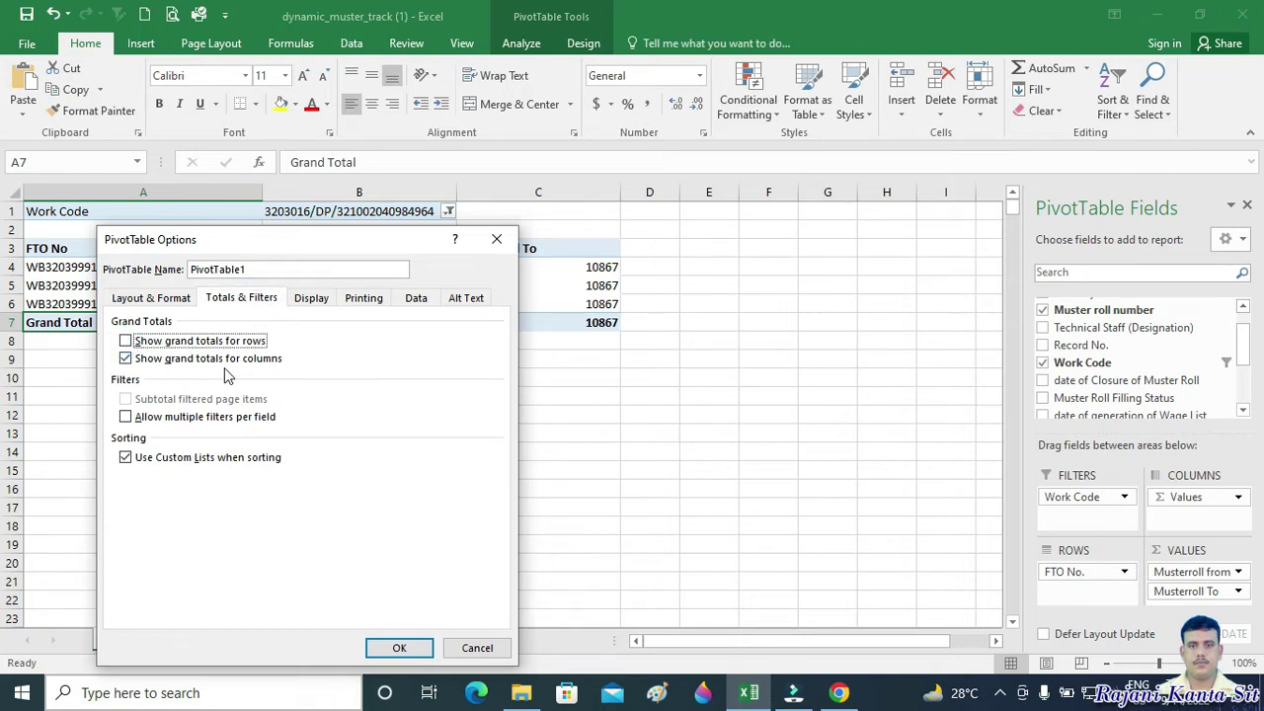
click(125, 359)
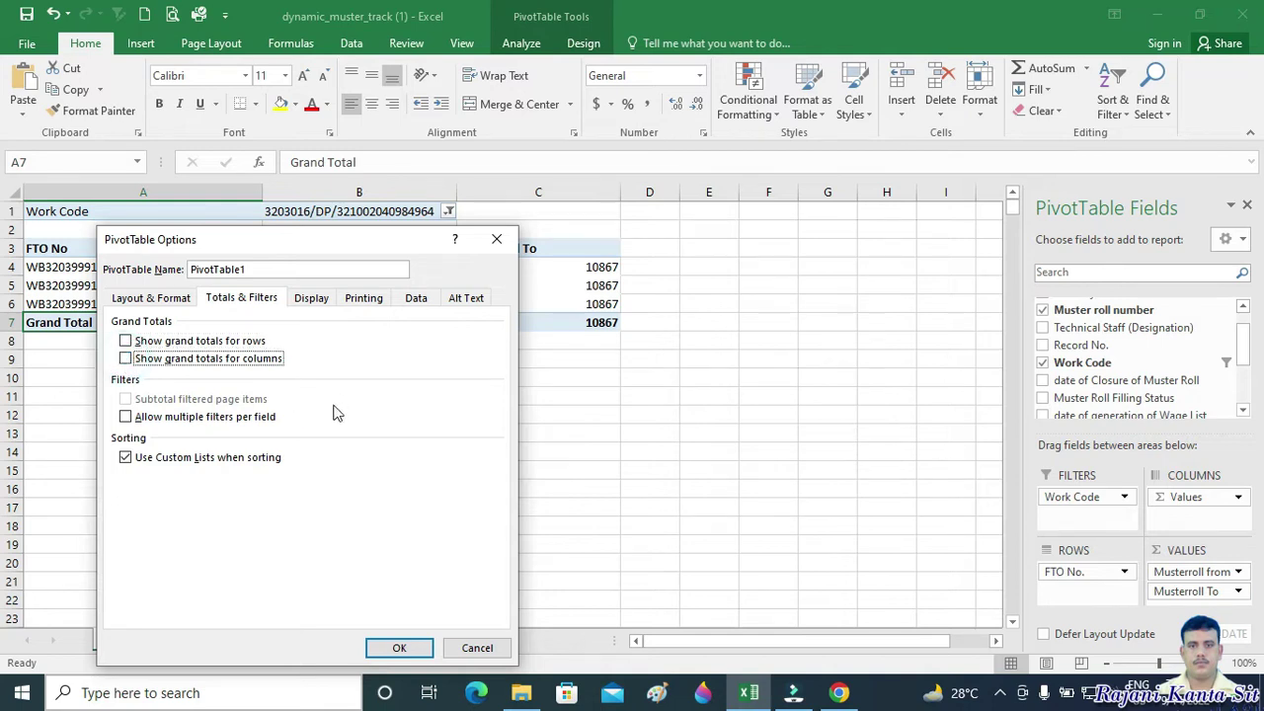
click(399, 650)
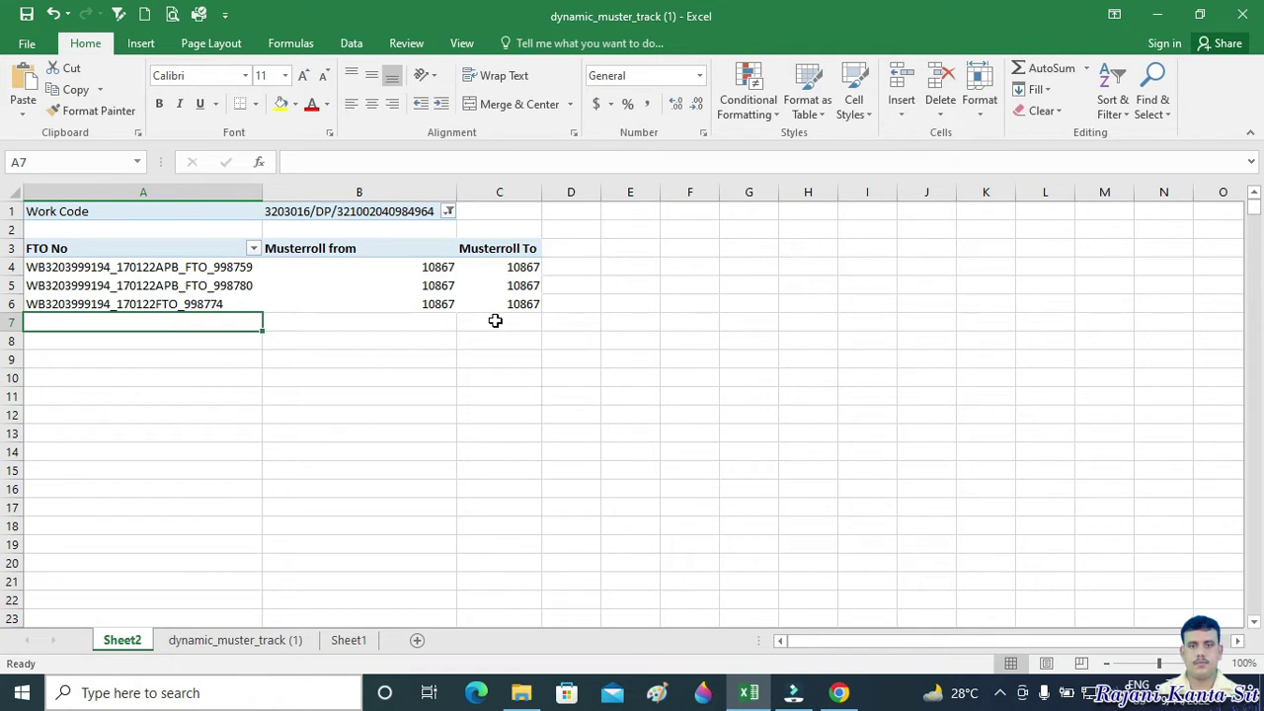
click(352, 638)
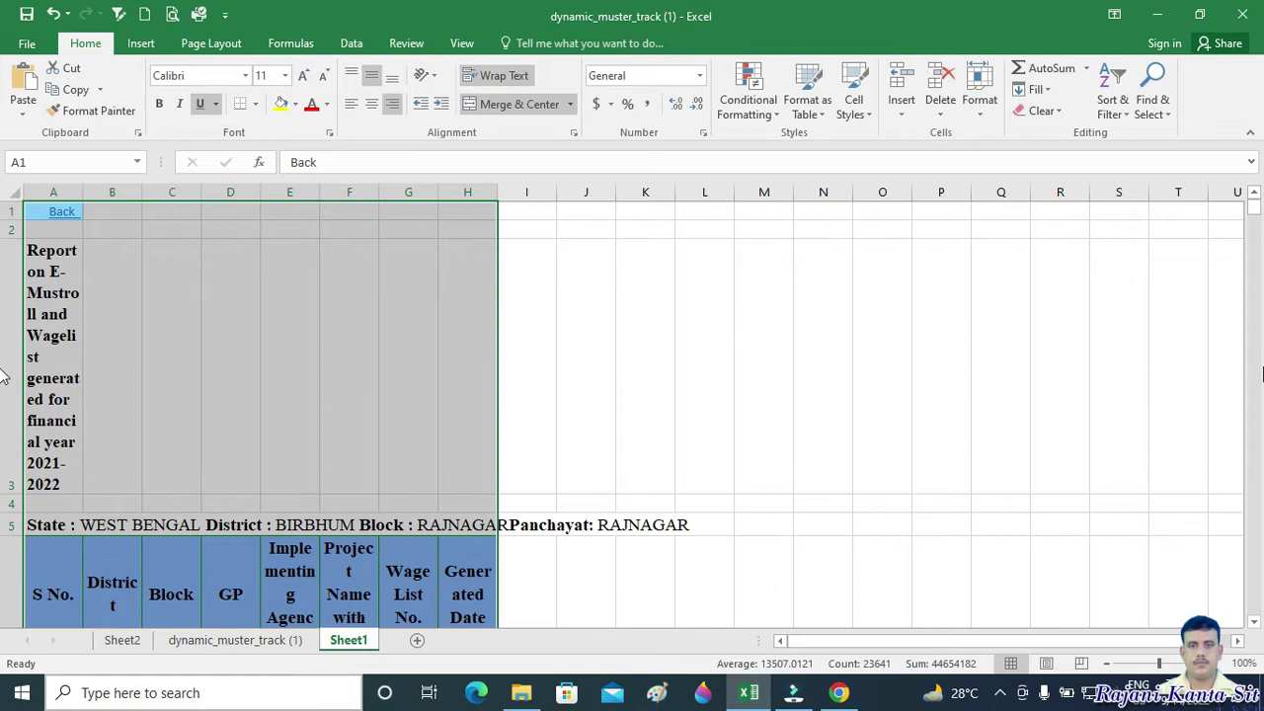
- Unmerge all report cells and copy the column F project entries into column E from E7
scroll(633, 359, down, 2)
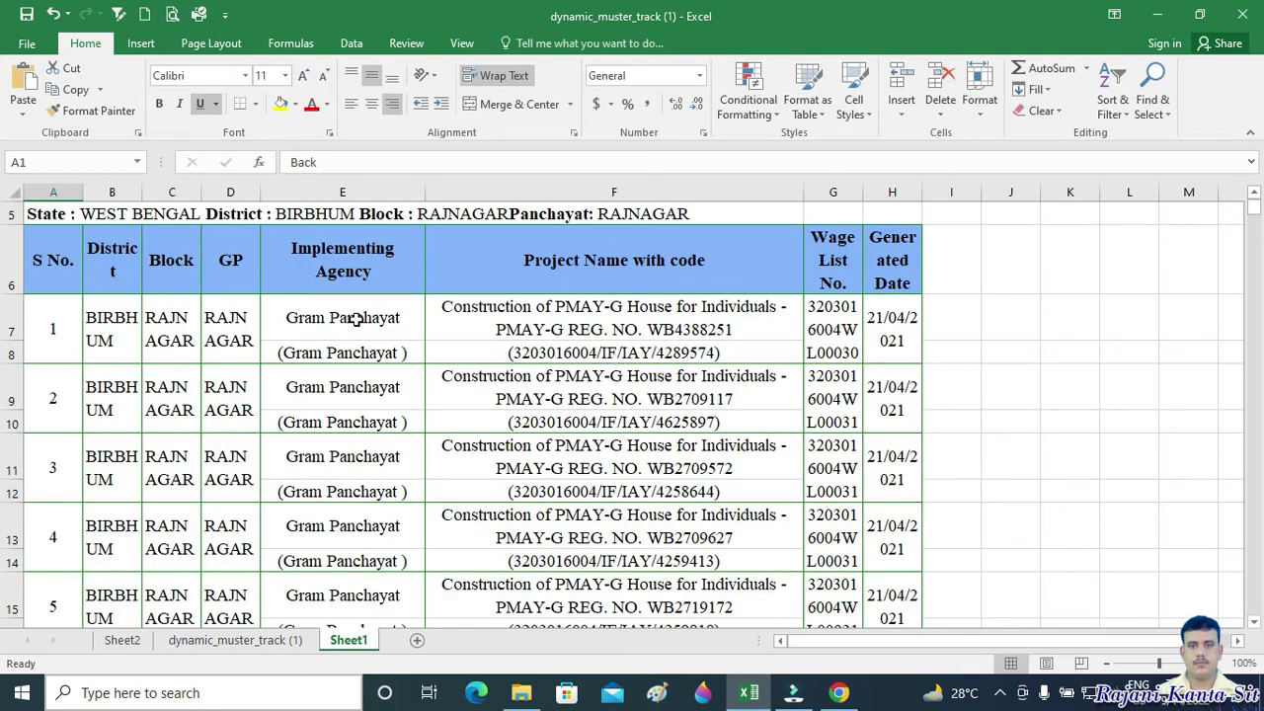
click(15, 191)
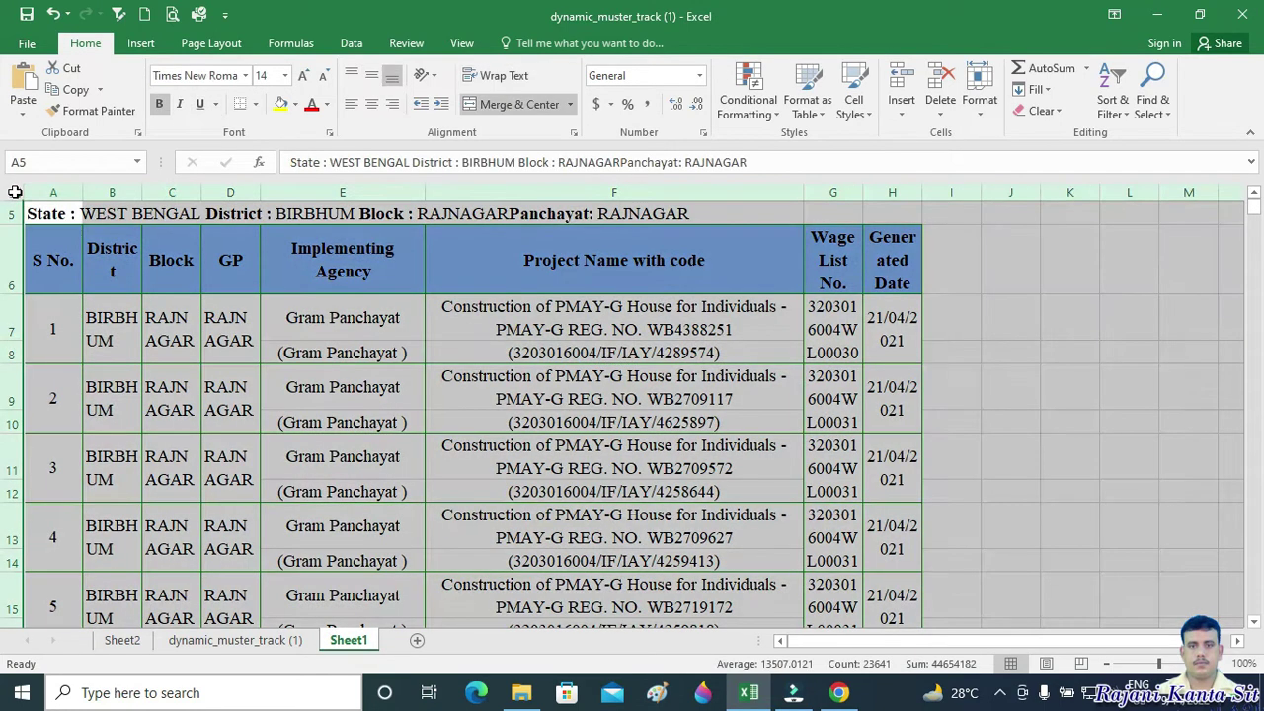
click(515, 105)
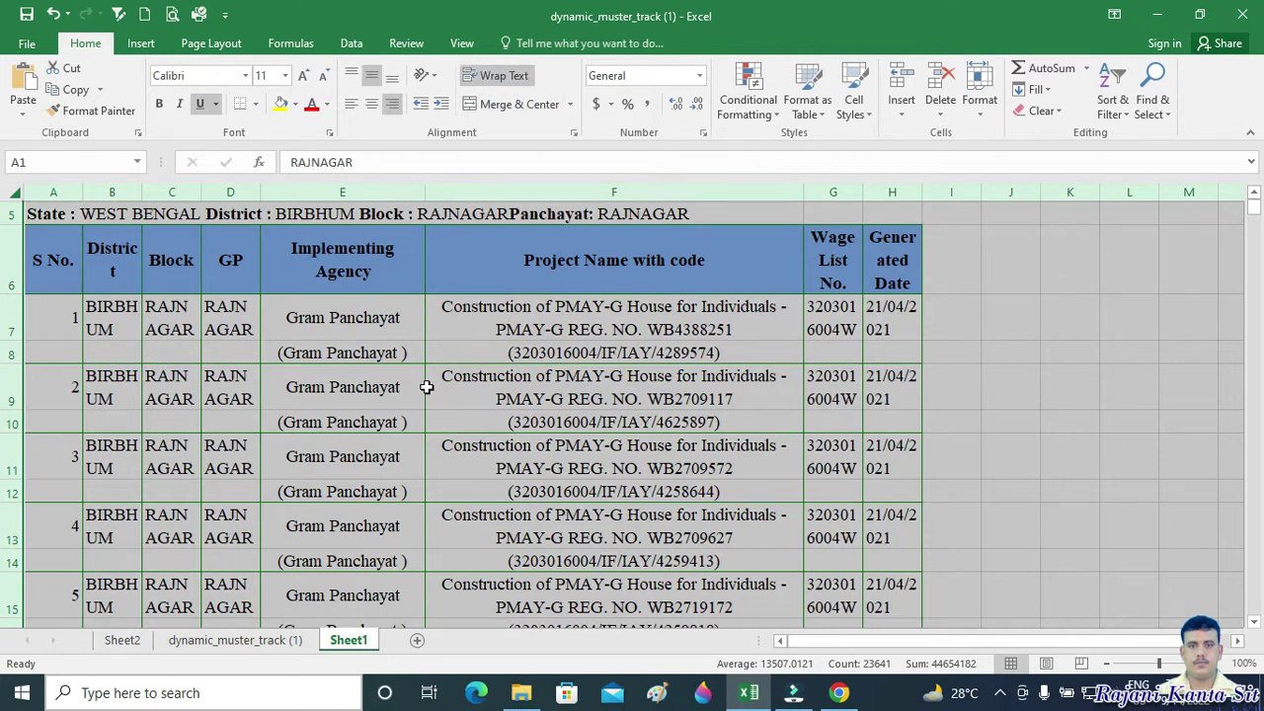
click(593, 354)
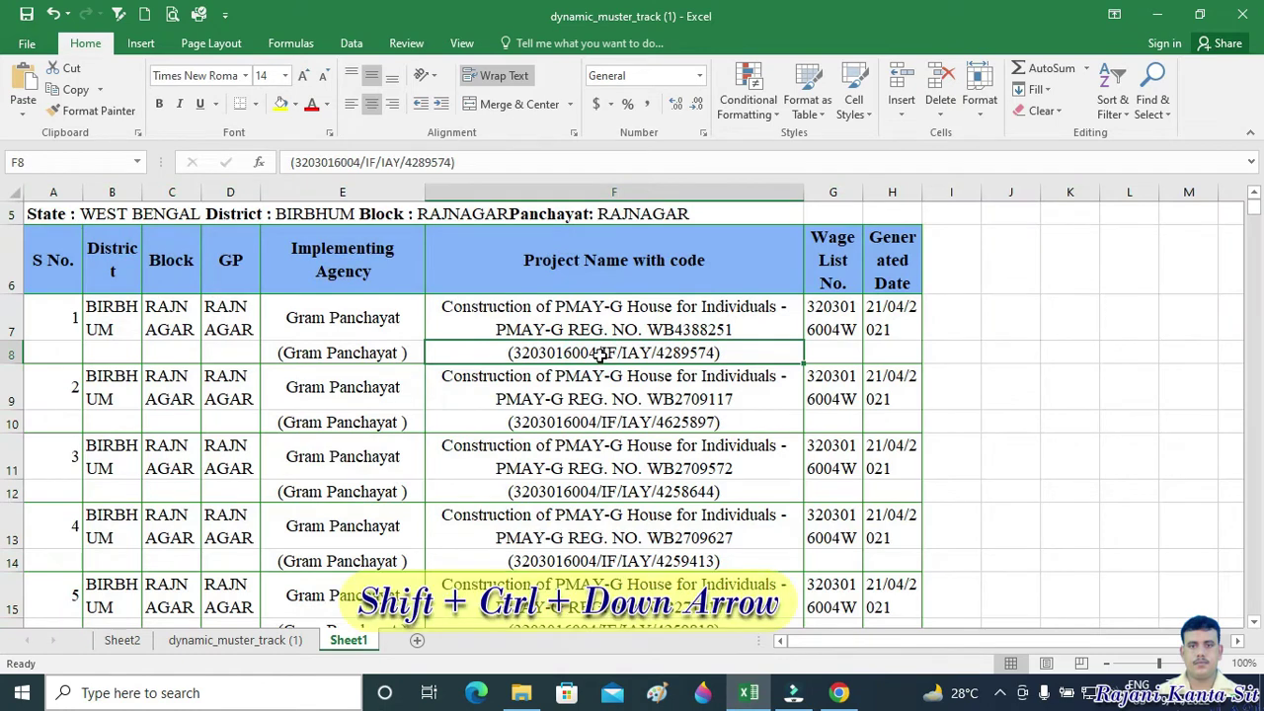
key(ctrl+shift+Down)
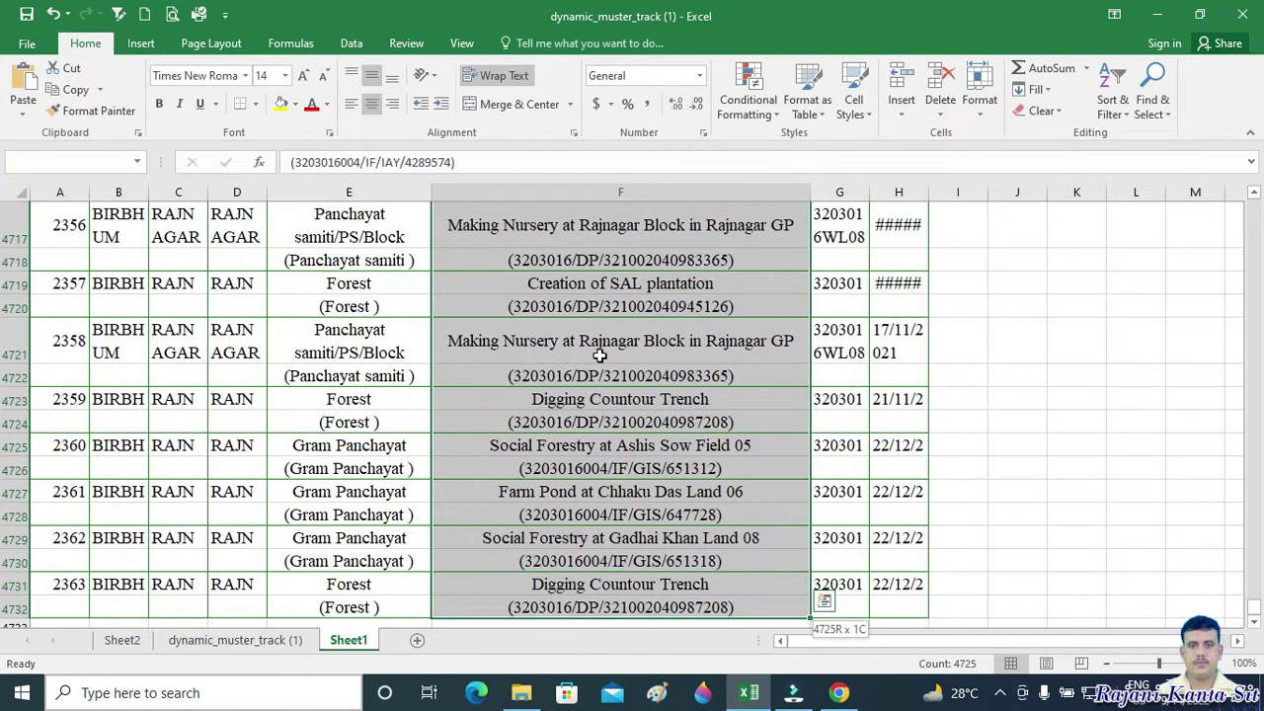
key(ctrl+c)
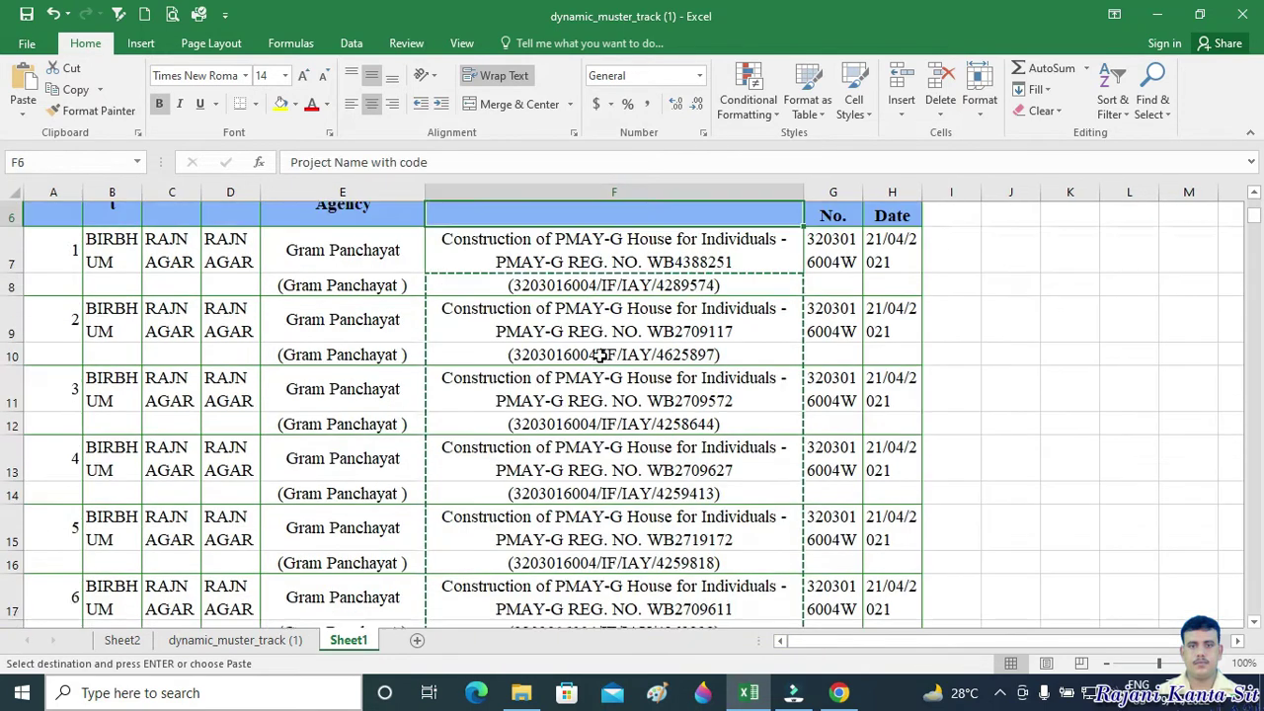
key(ctrl+Up)
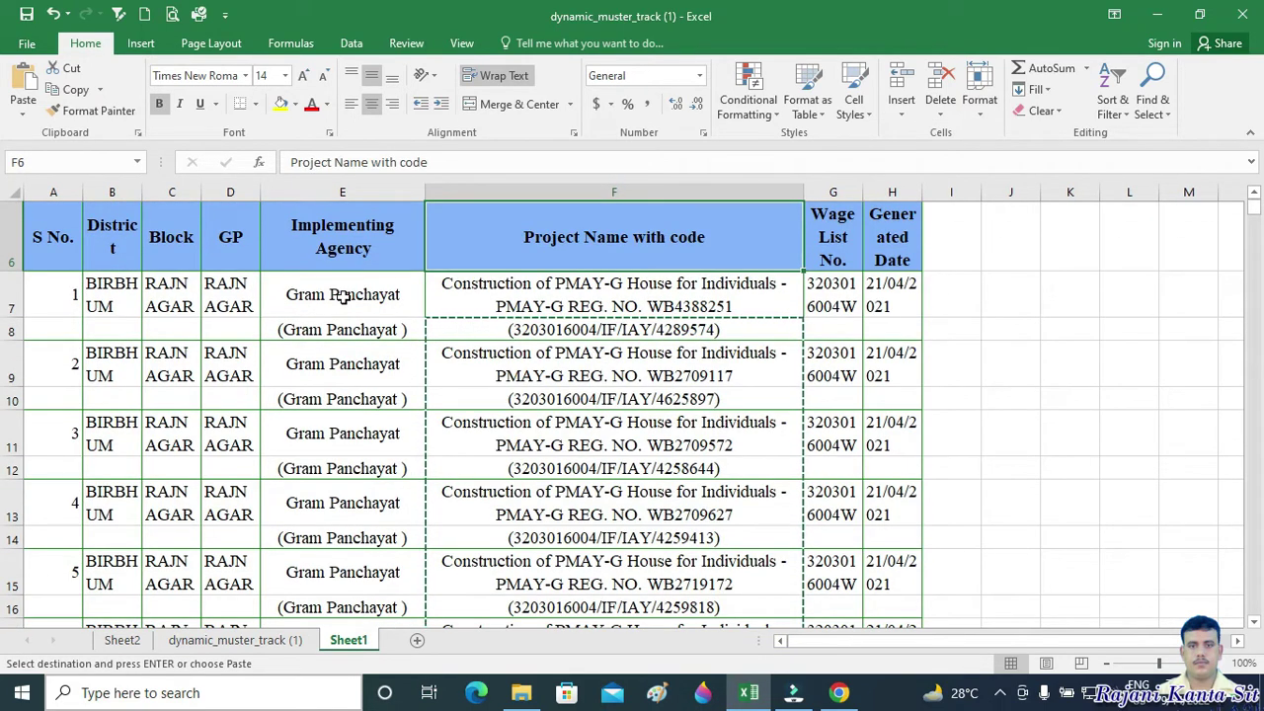
click(349, 298)
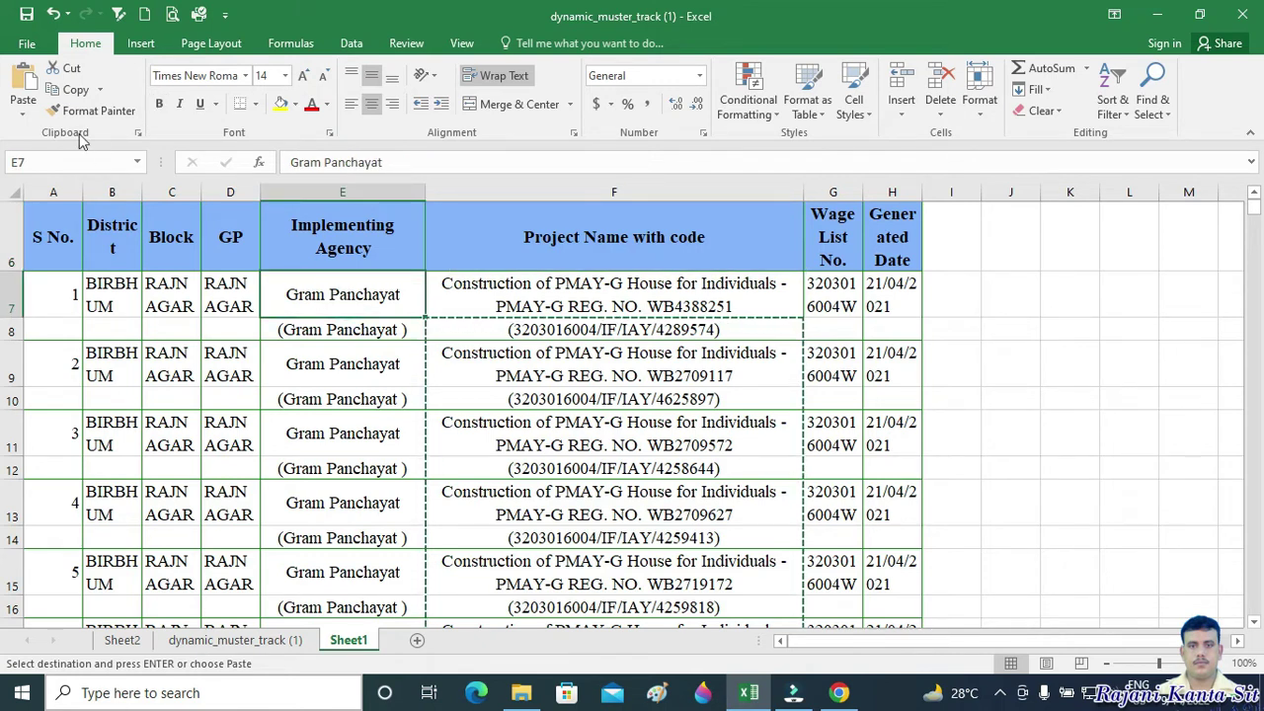
click(27, 76)
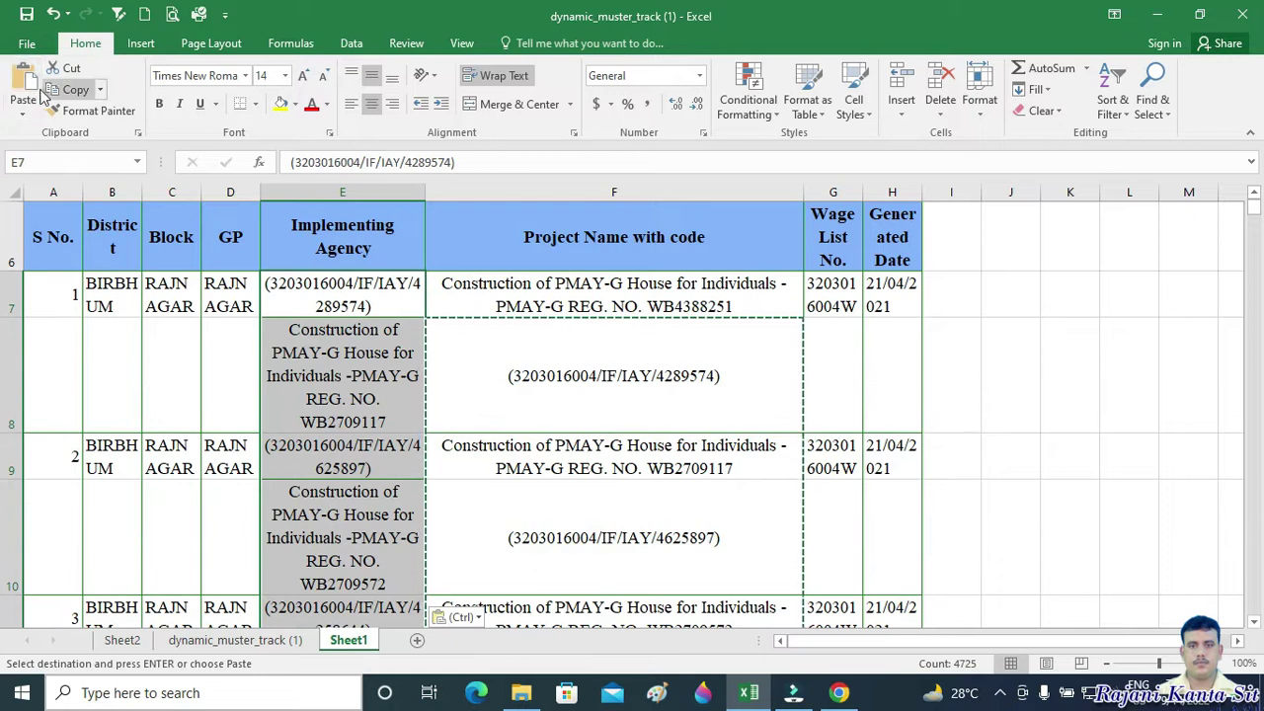
- Rename the E6 header to 'Work Code'
click(344, 228)
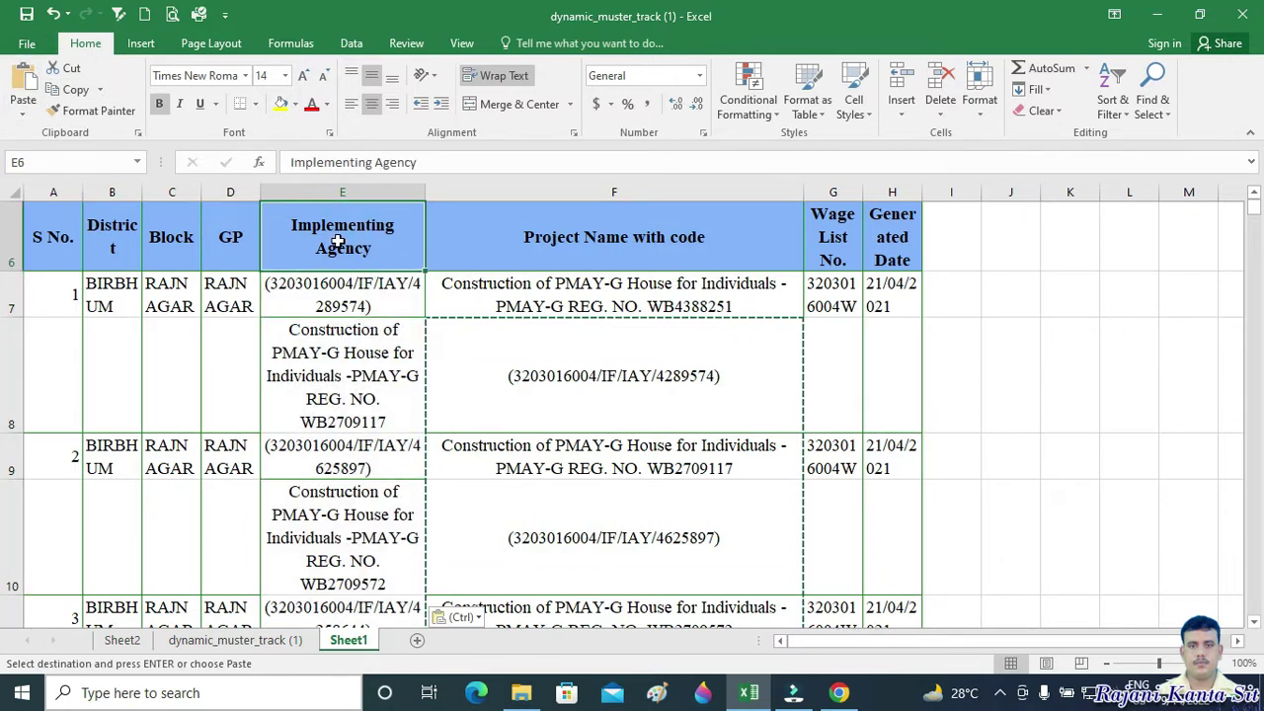
text(Work Code)
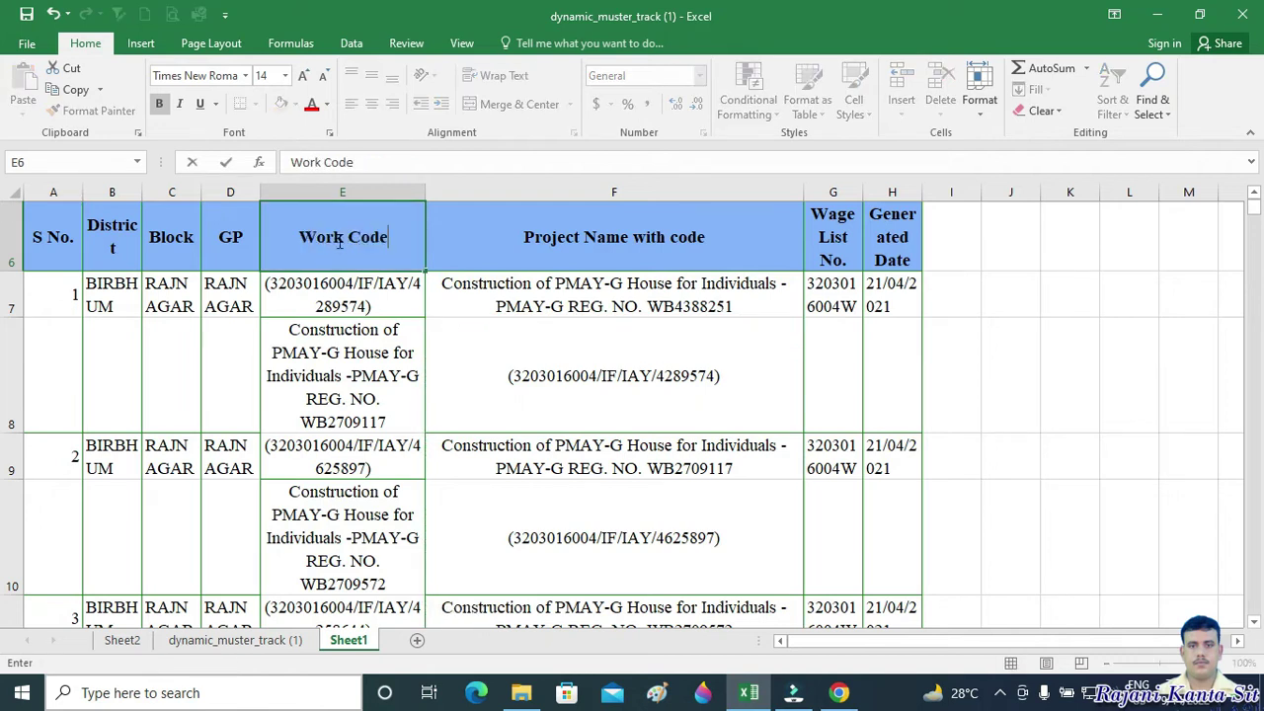
key(Return)
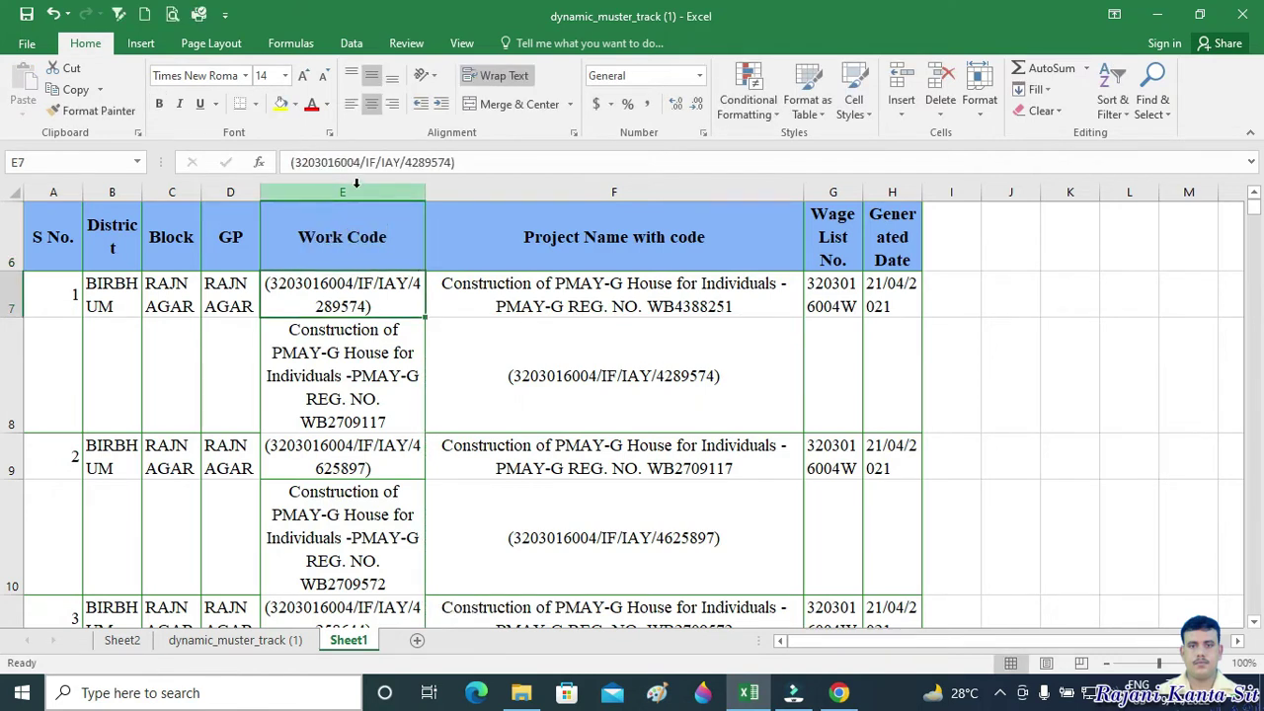
click(352, 188)
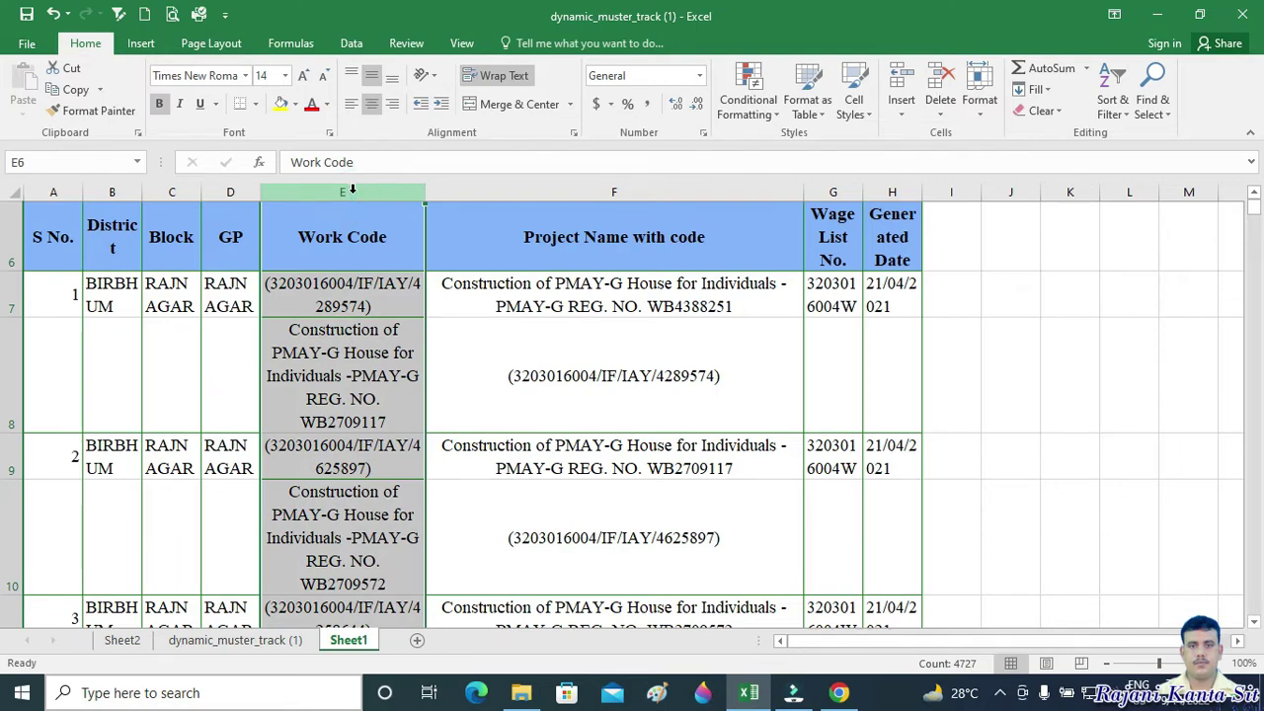
key(ctrl+h)
text(()
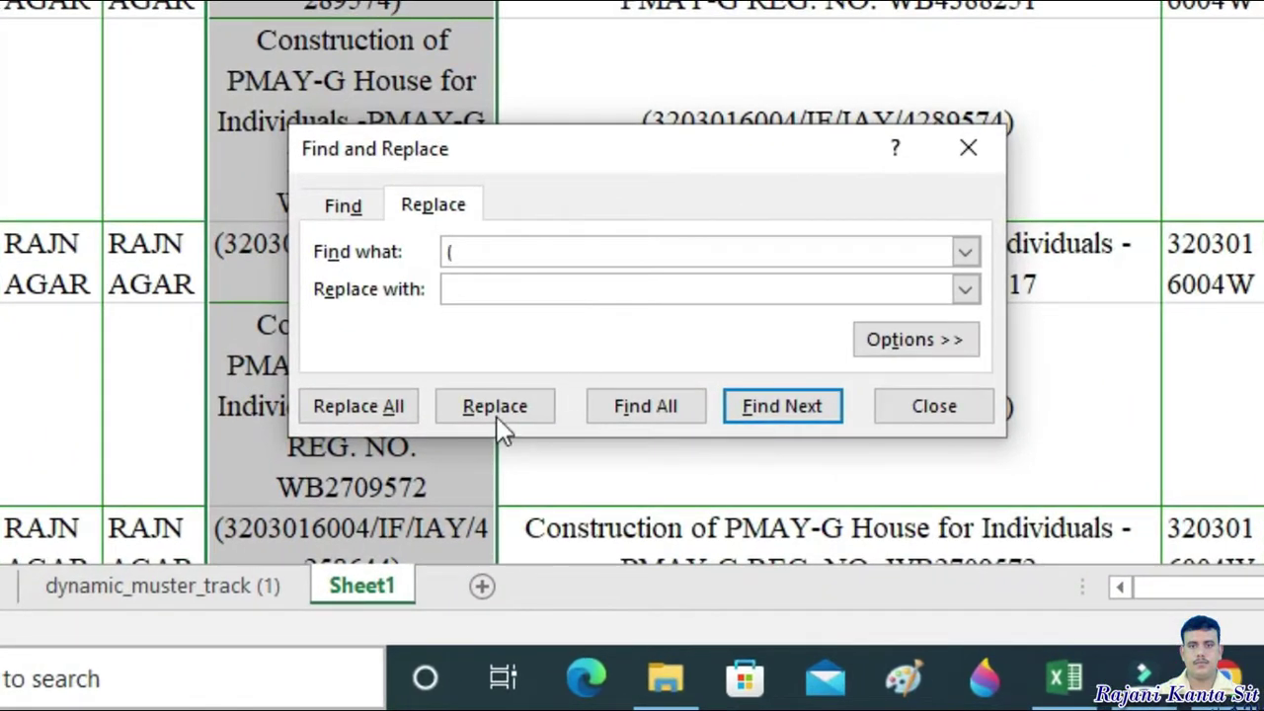
- Replace every '(' and ')' in the Work Code column with nothing, 2371 replacements each
click(376, 413)
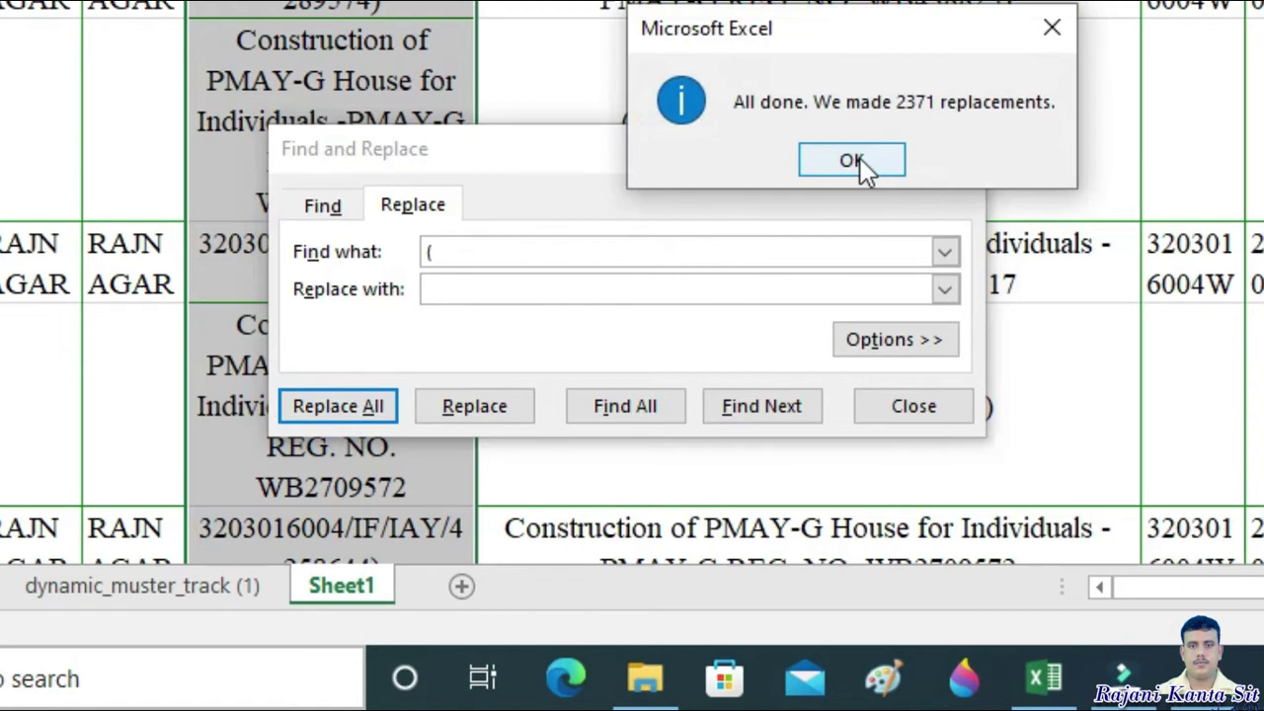
click(855, 161)
click(473, 251)
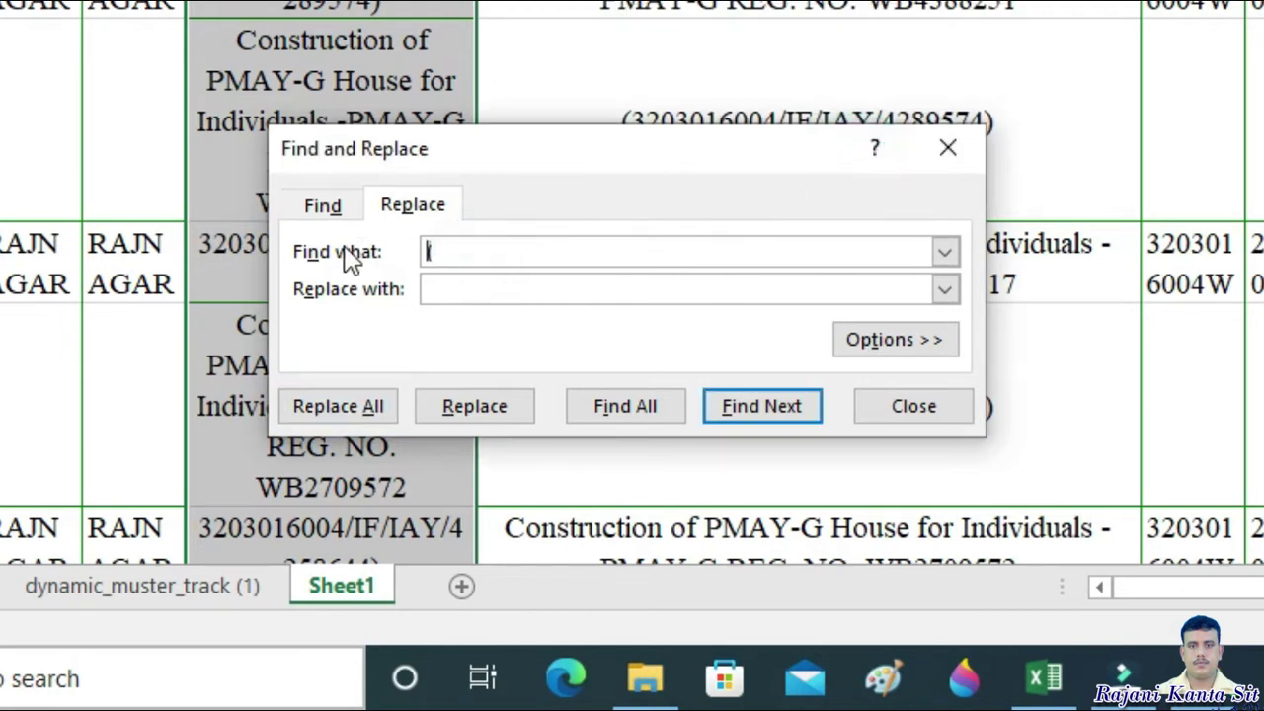
text())
click(343, 407)
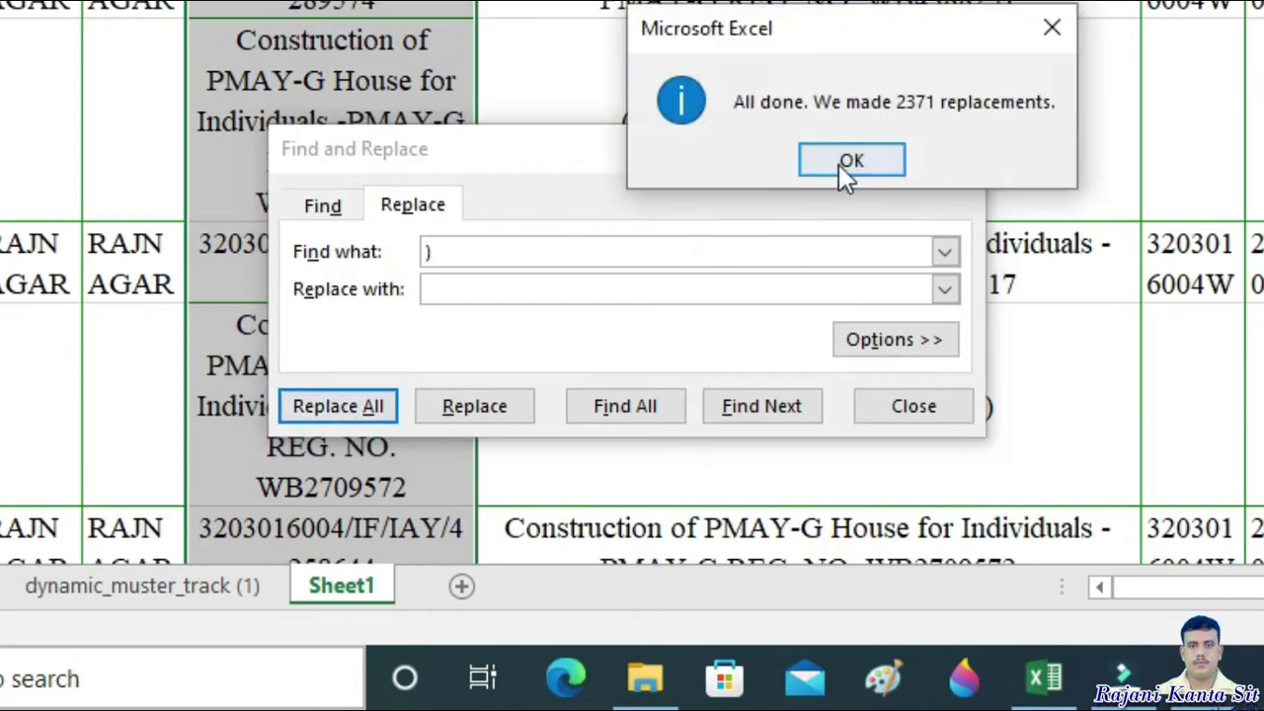
click(849, 153)
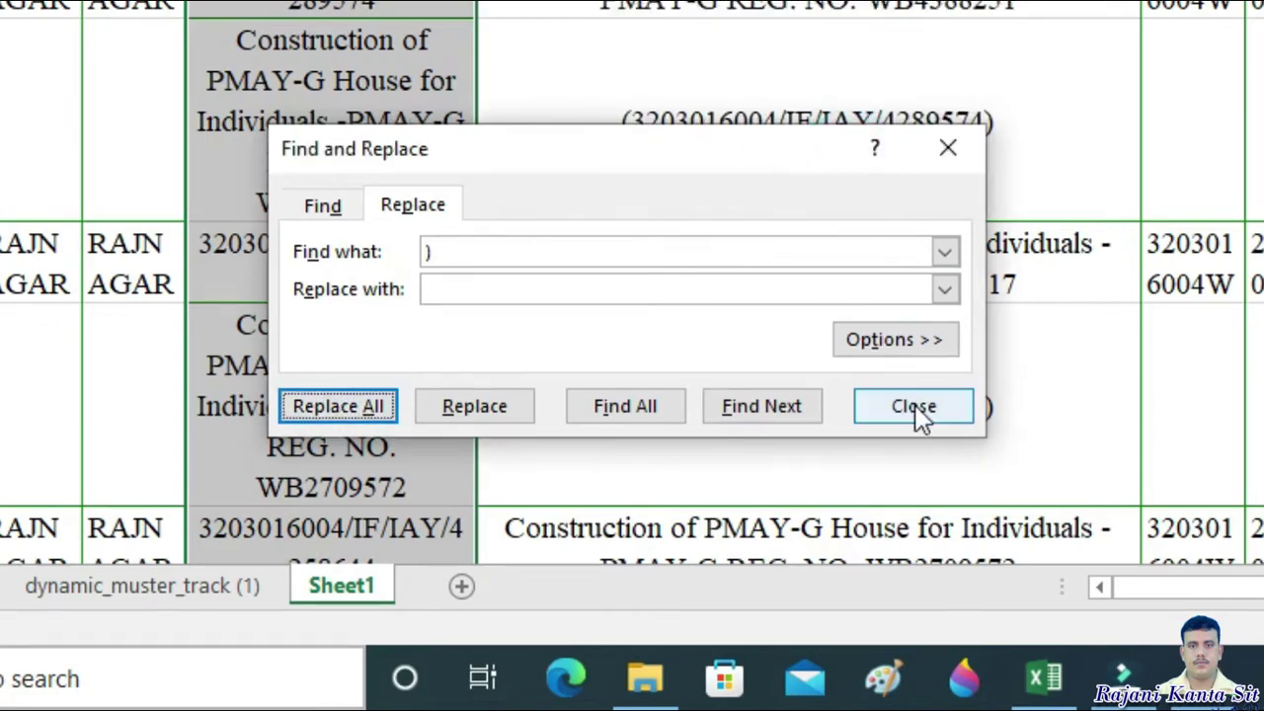
click(913, 406)
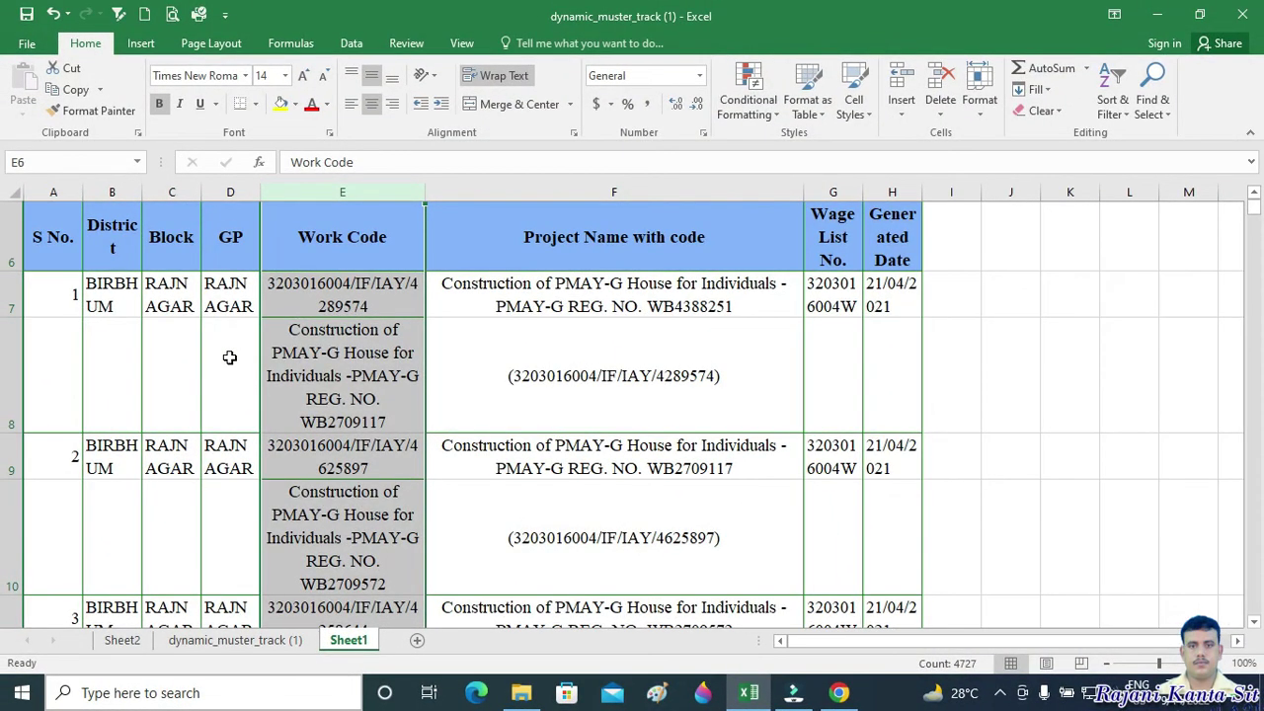
- Delete every entire row whose GP cell in column D is blank, including the report title rows
click(229, 358)
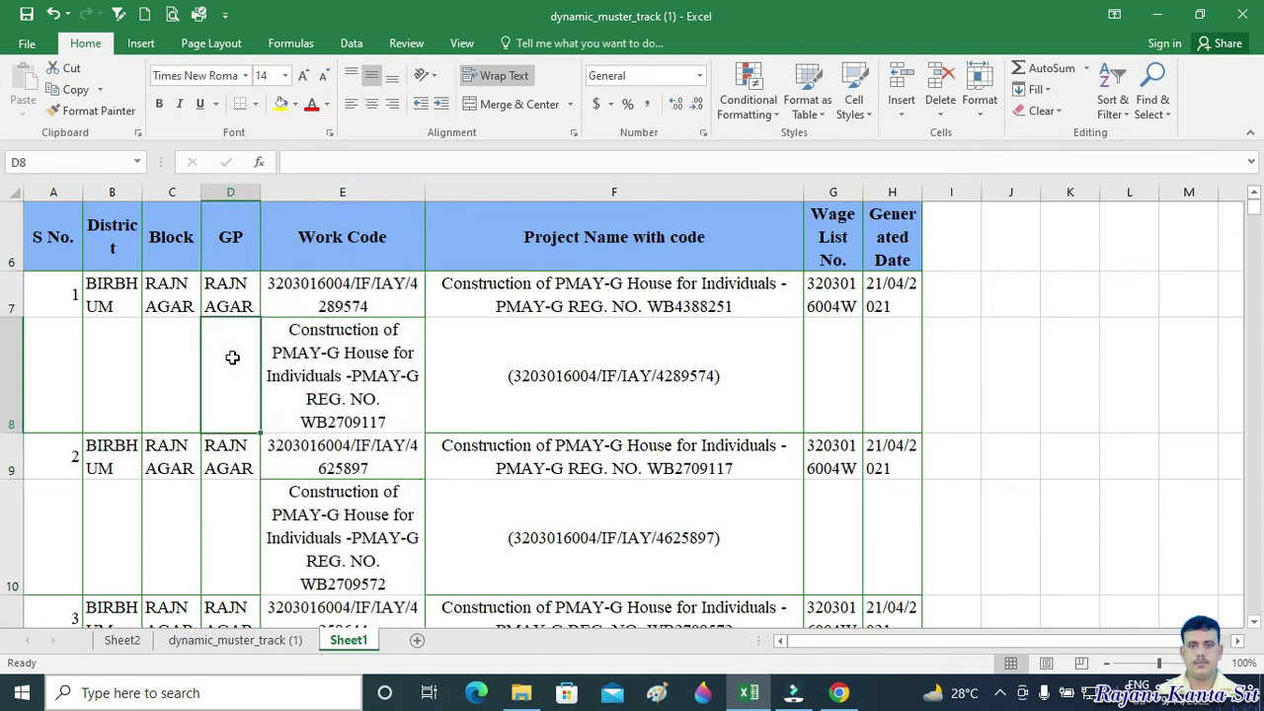
key(ctrl+space)
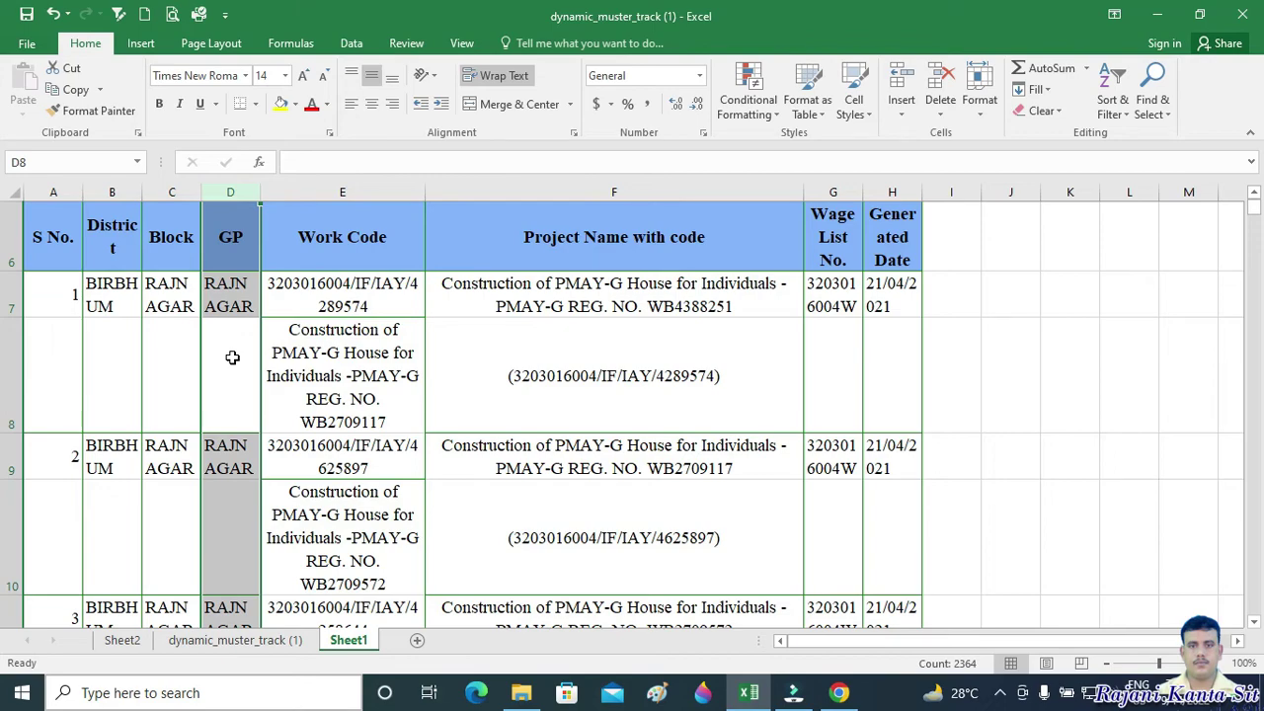
key(ctrl+g)
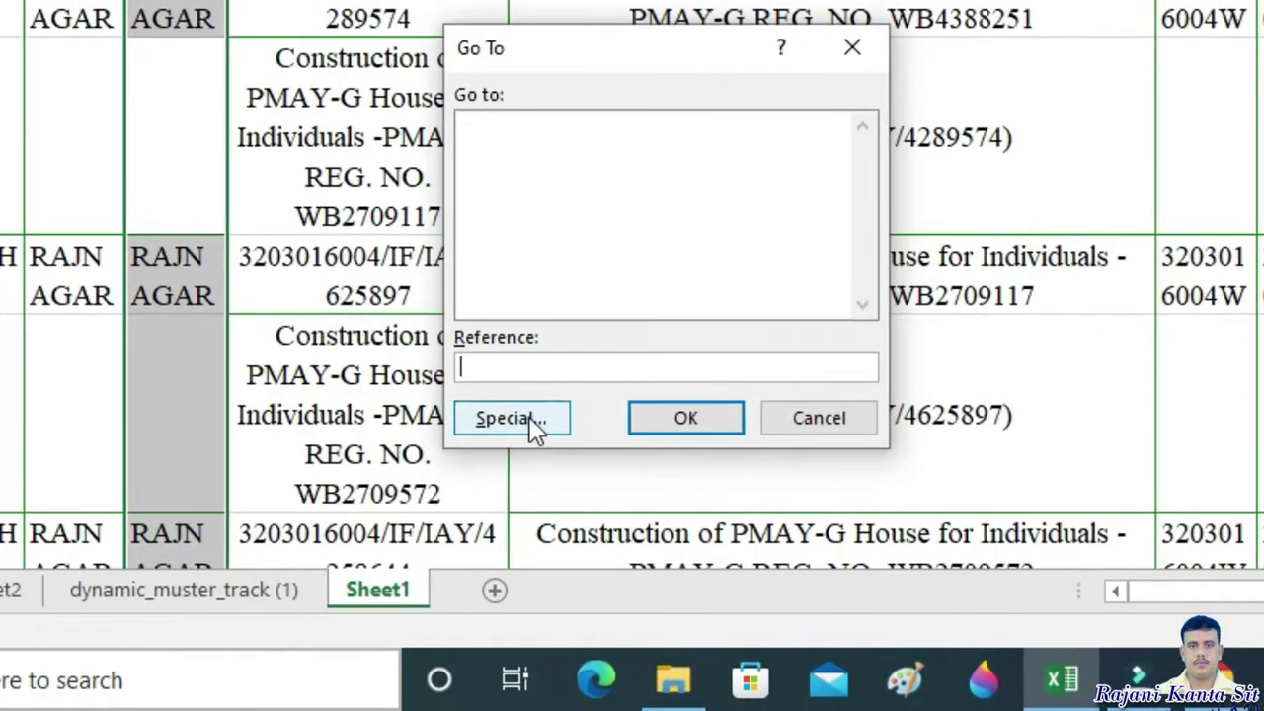
click(427, 540)
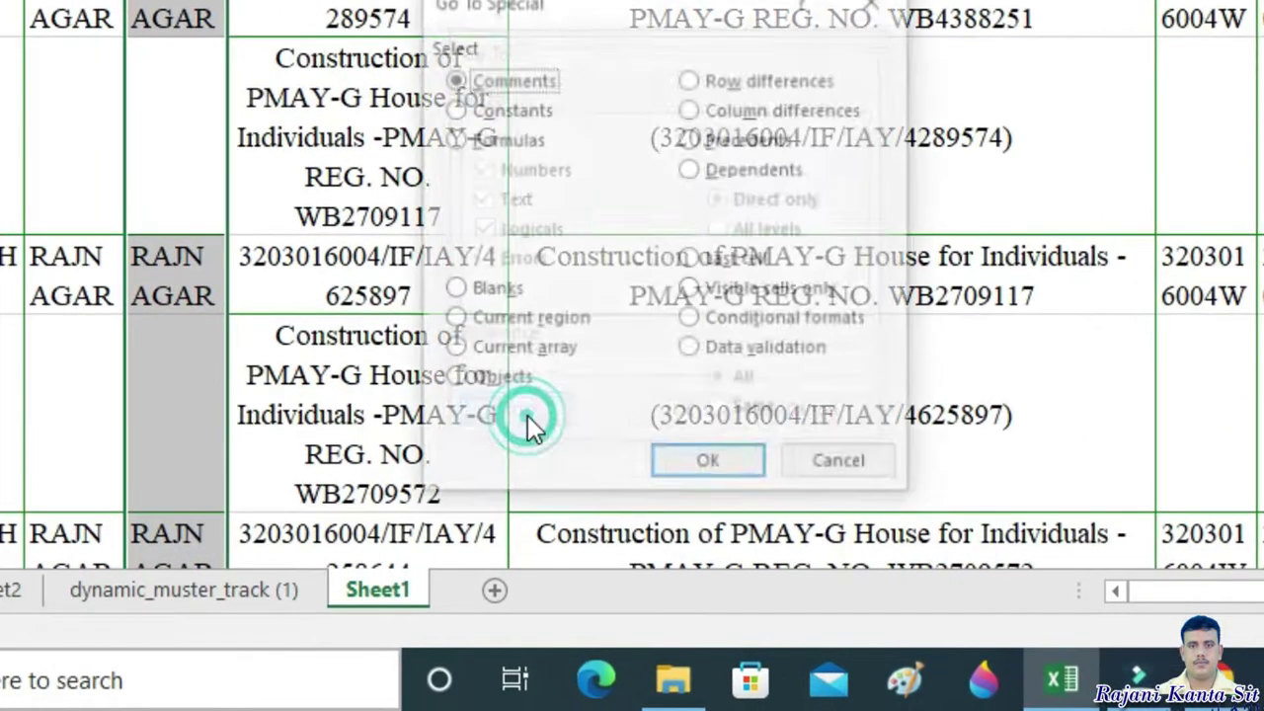
click(476, 288)
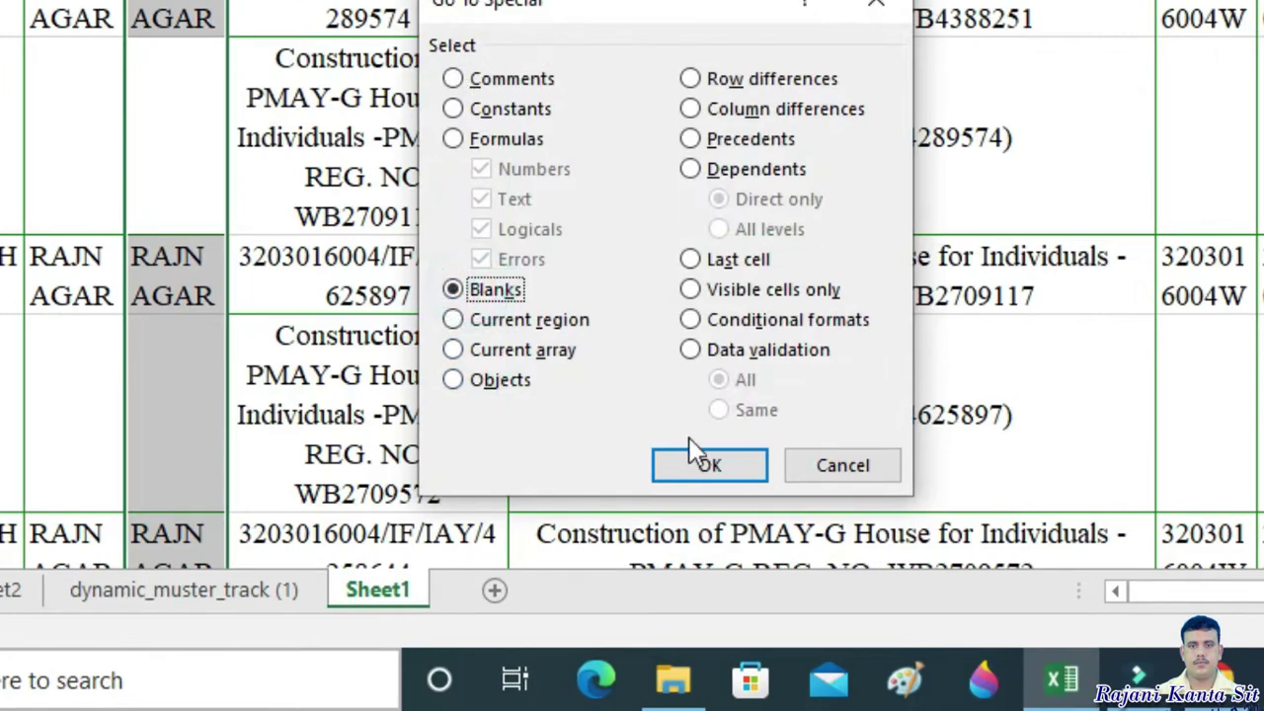
click(709, 464)
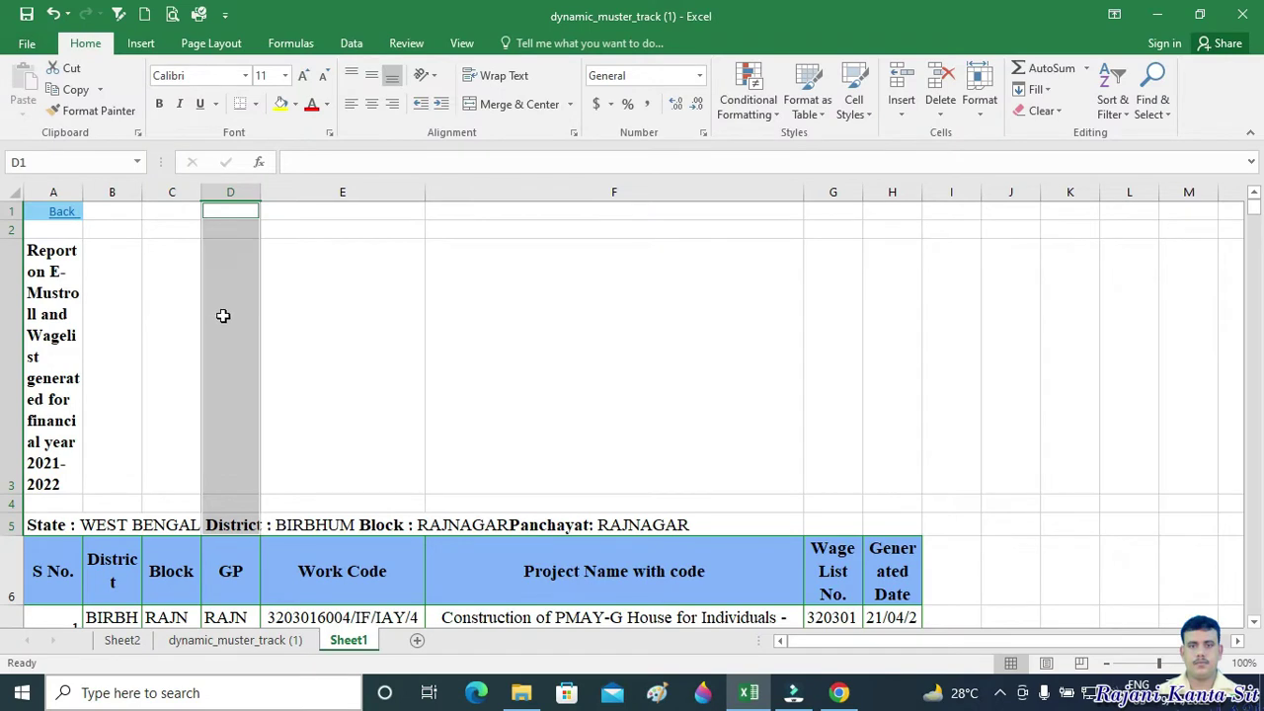
right_click(225, 315)
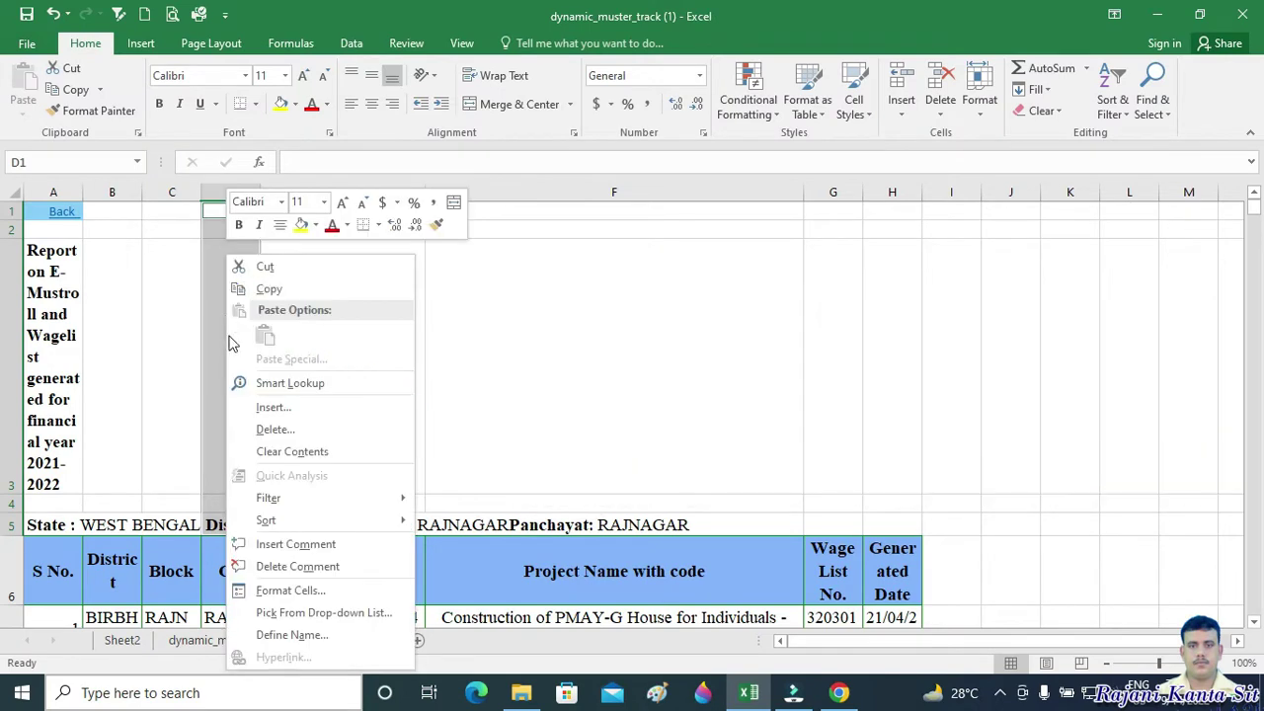
click(294, 431)
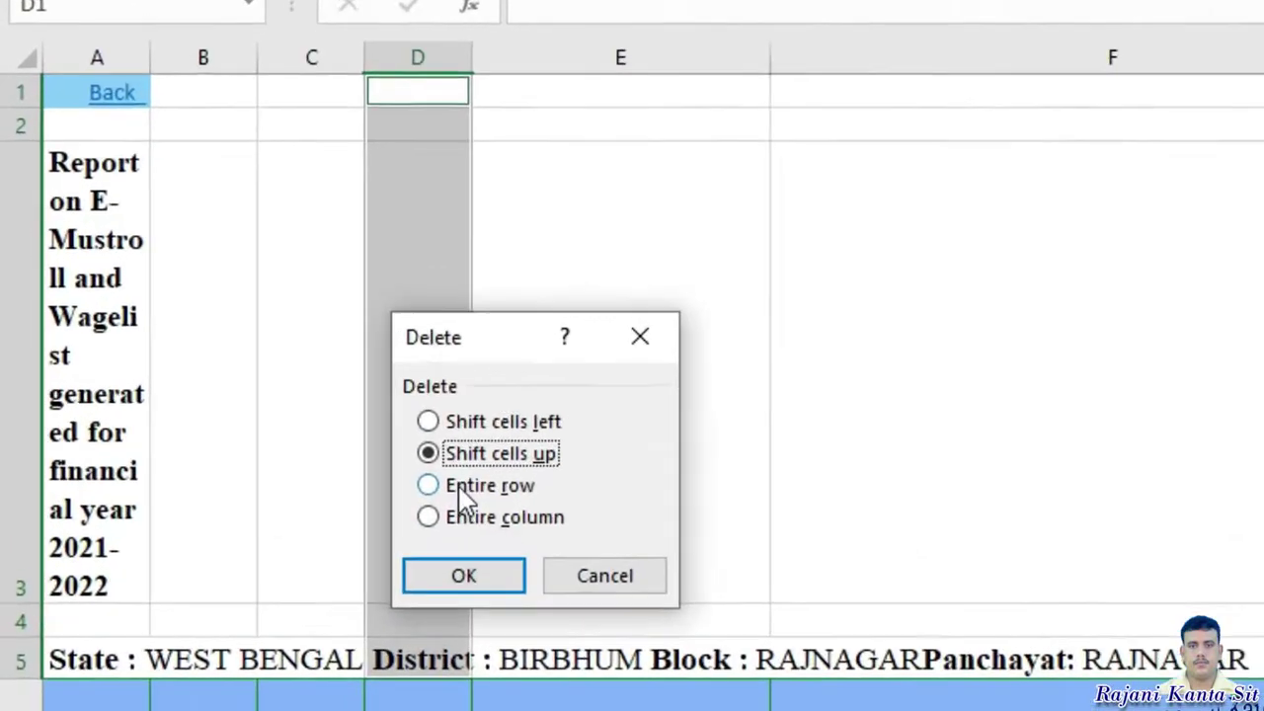
click(464, 494)
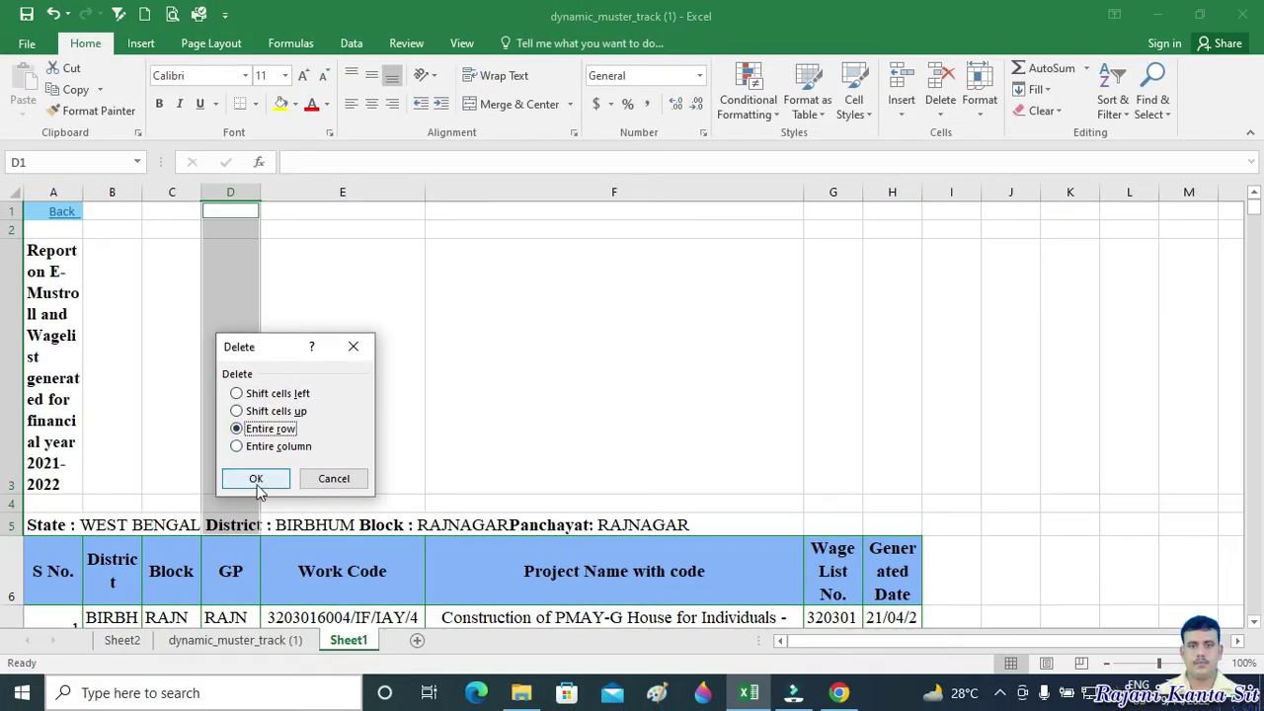
click(256, 479)
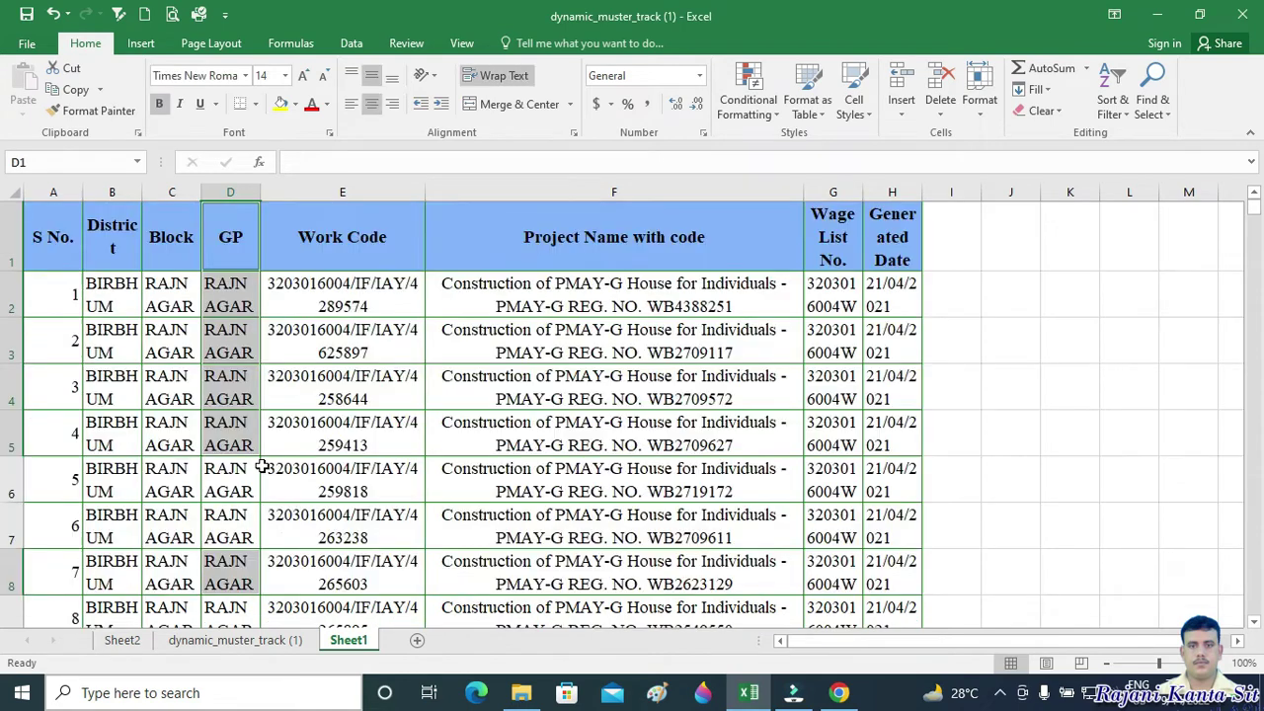
- Select the whole Sheet1 data table and start a new PivotTable from it
click(170, 248)
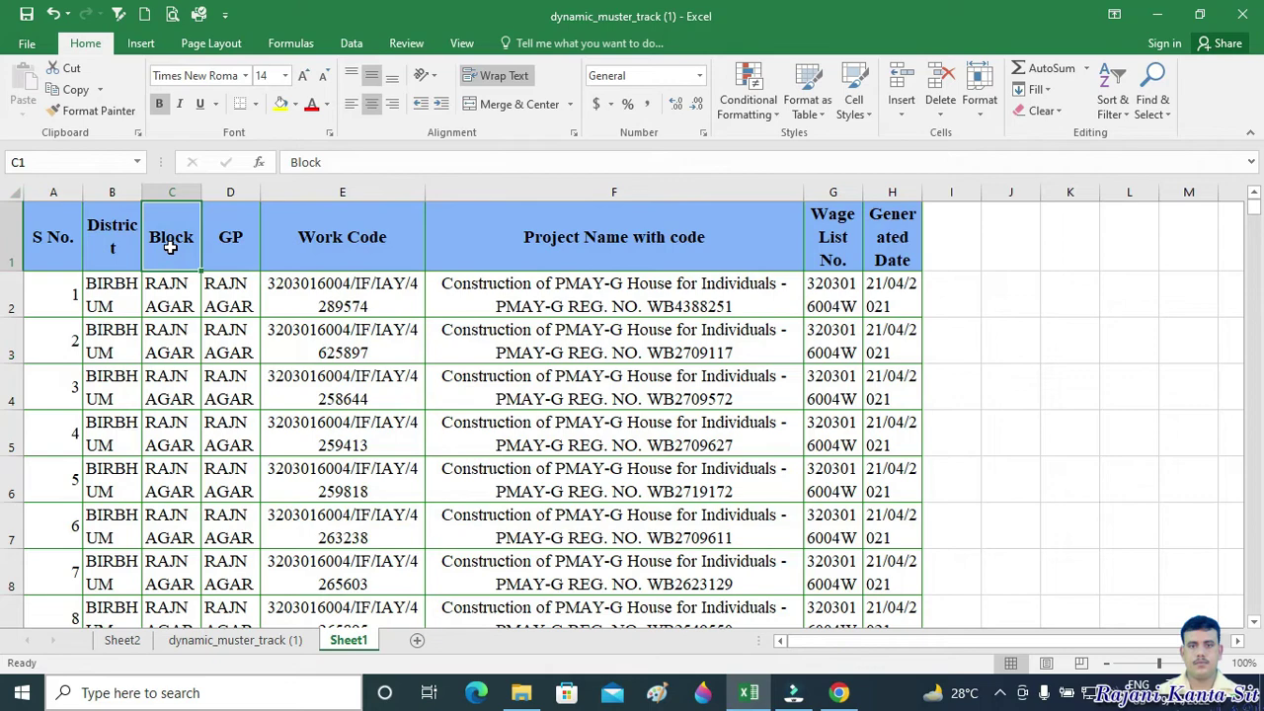
key(ctrl+a)
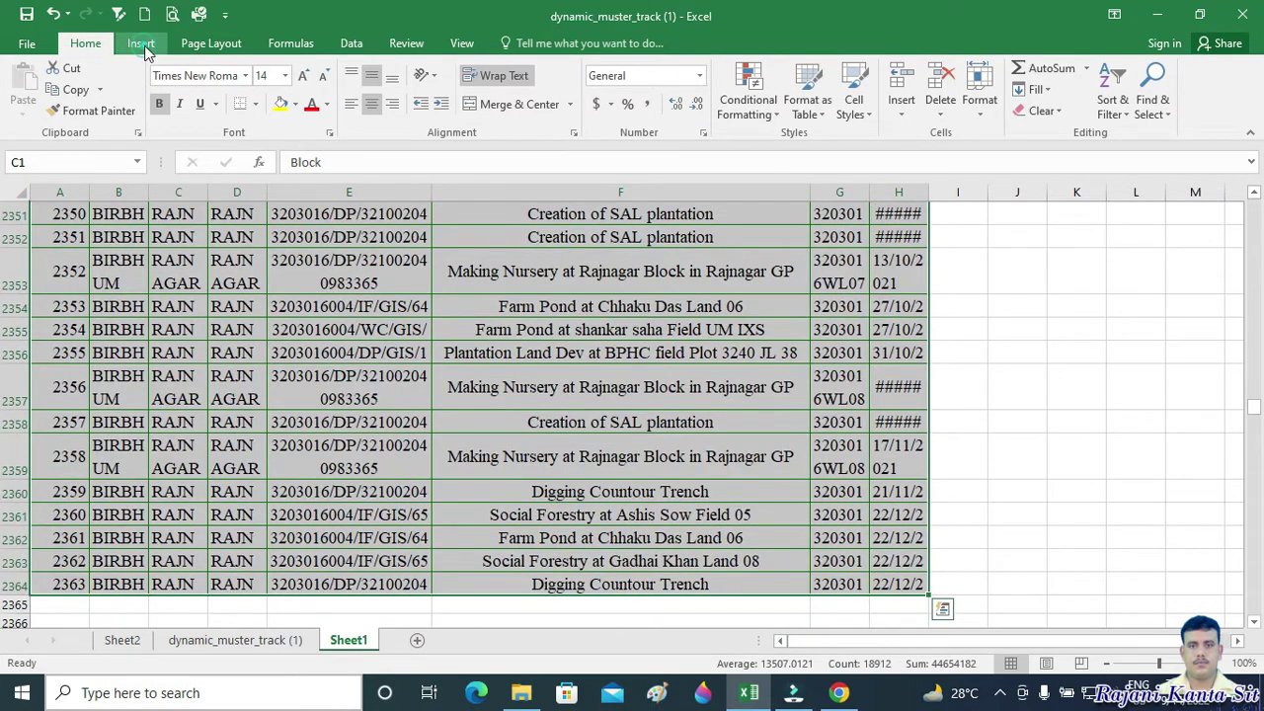
click(141, 44)
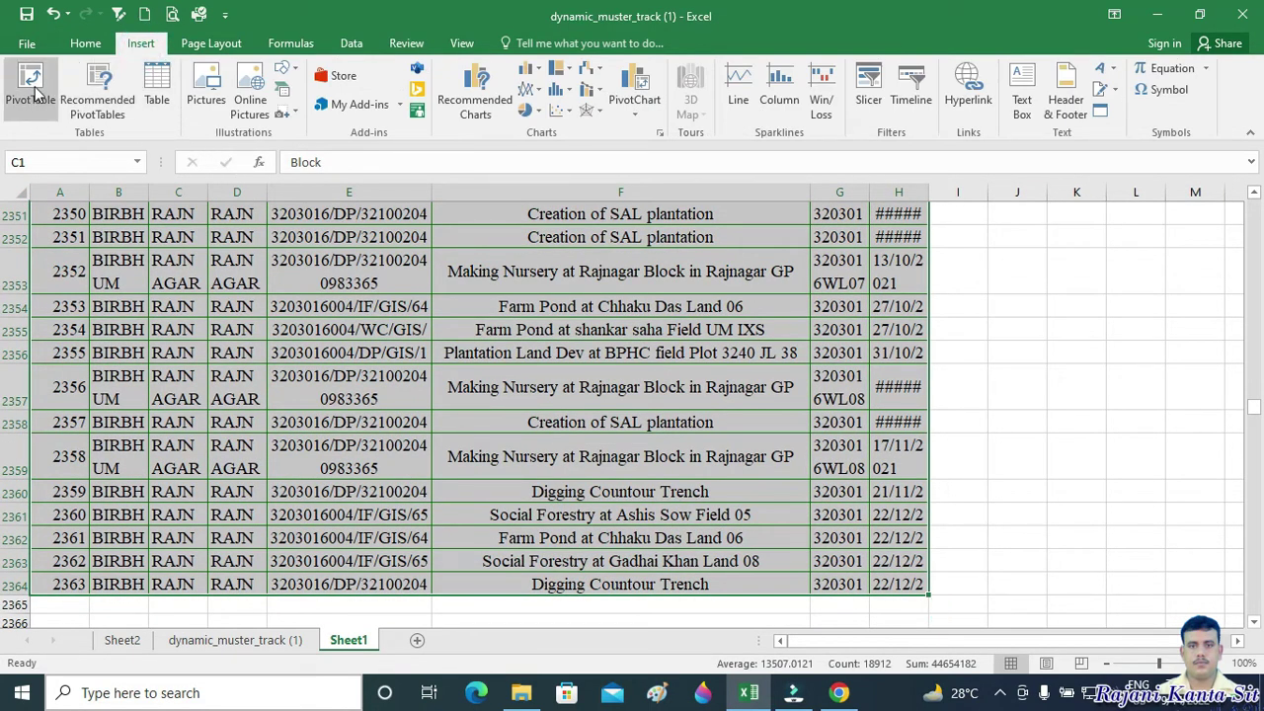
click(35, 94)
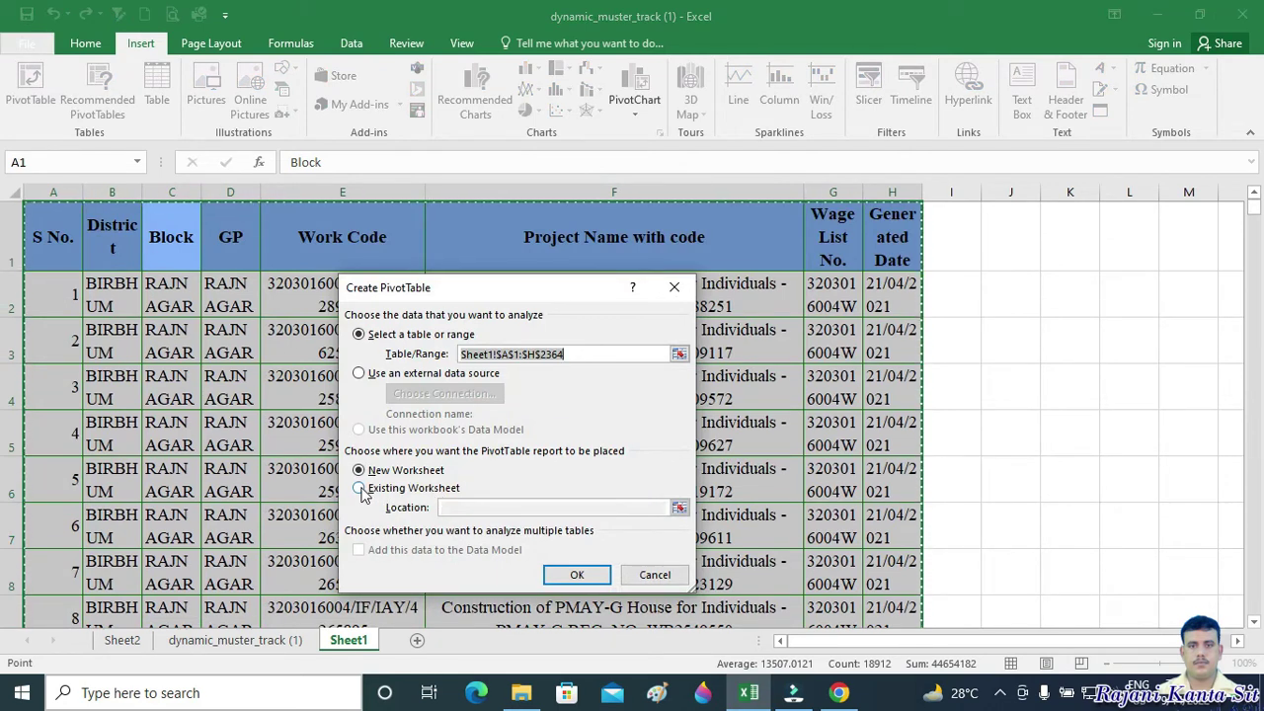
- Place the new PivotTable on the existing Sheet2 at cell E1
click(360, 489)
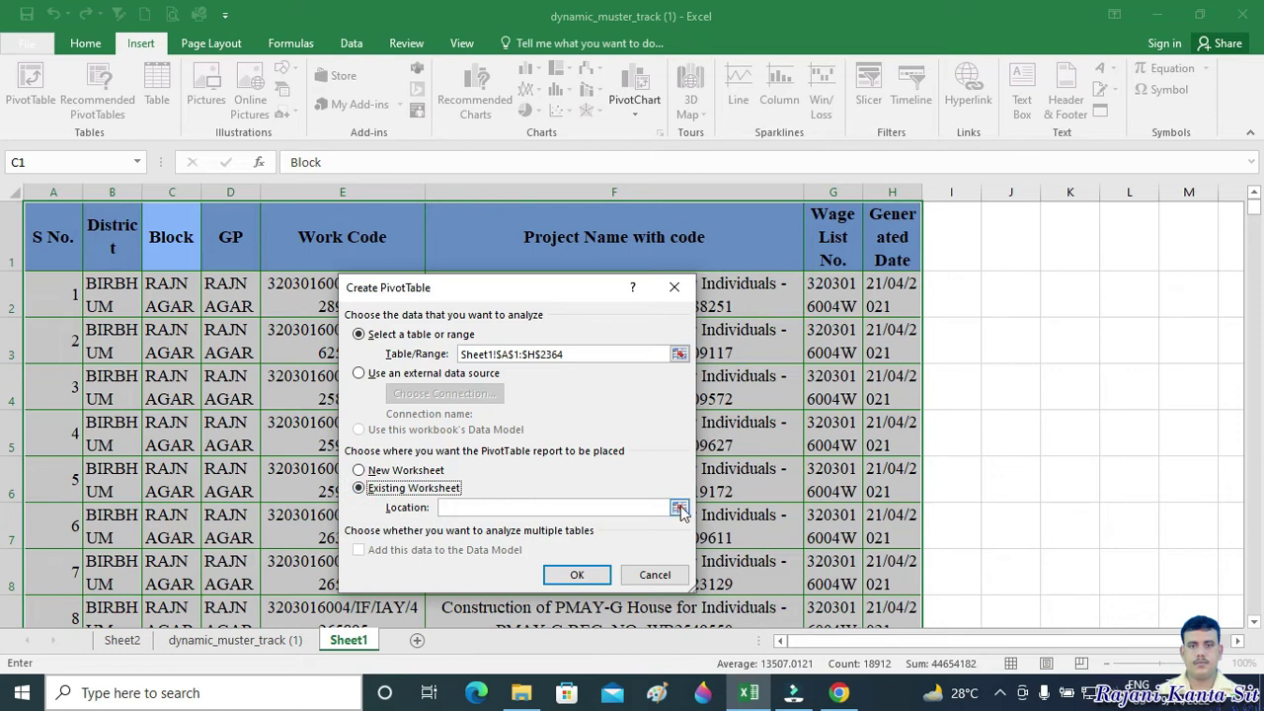
click(679, 508)
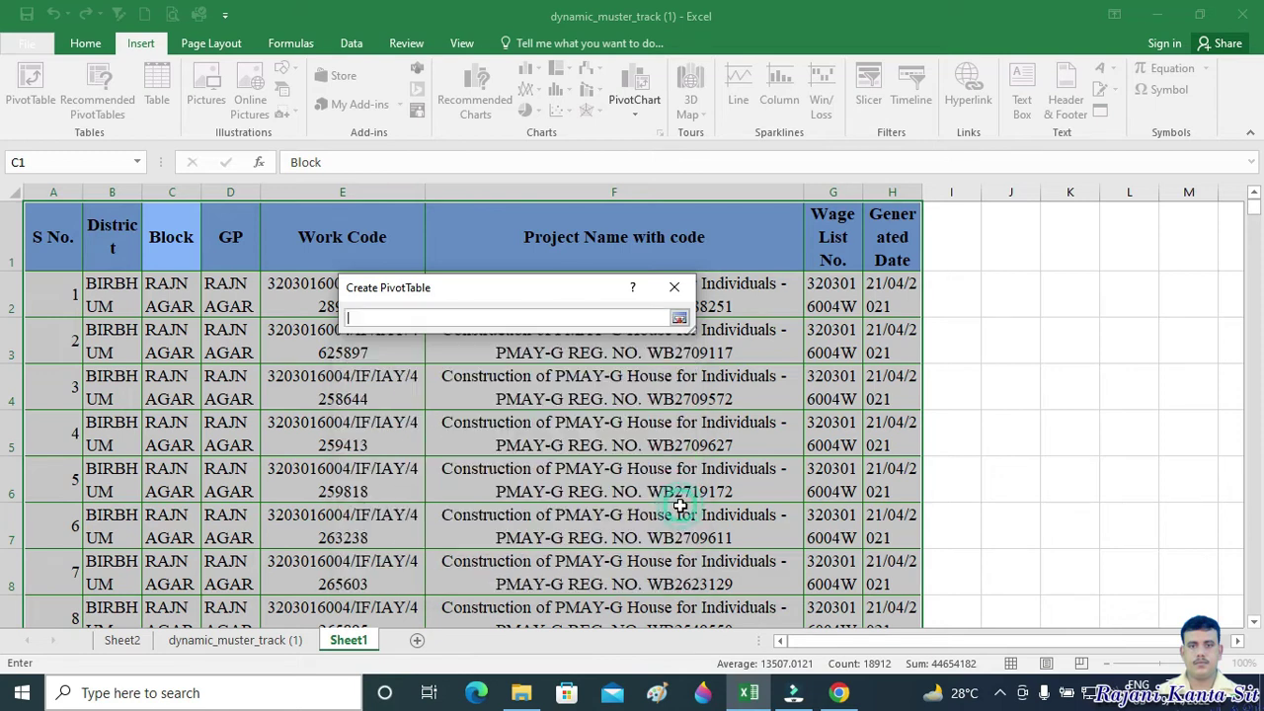
click(123, 640)
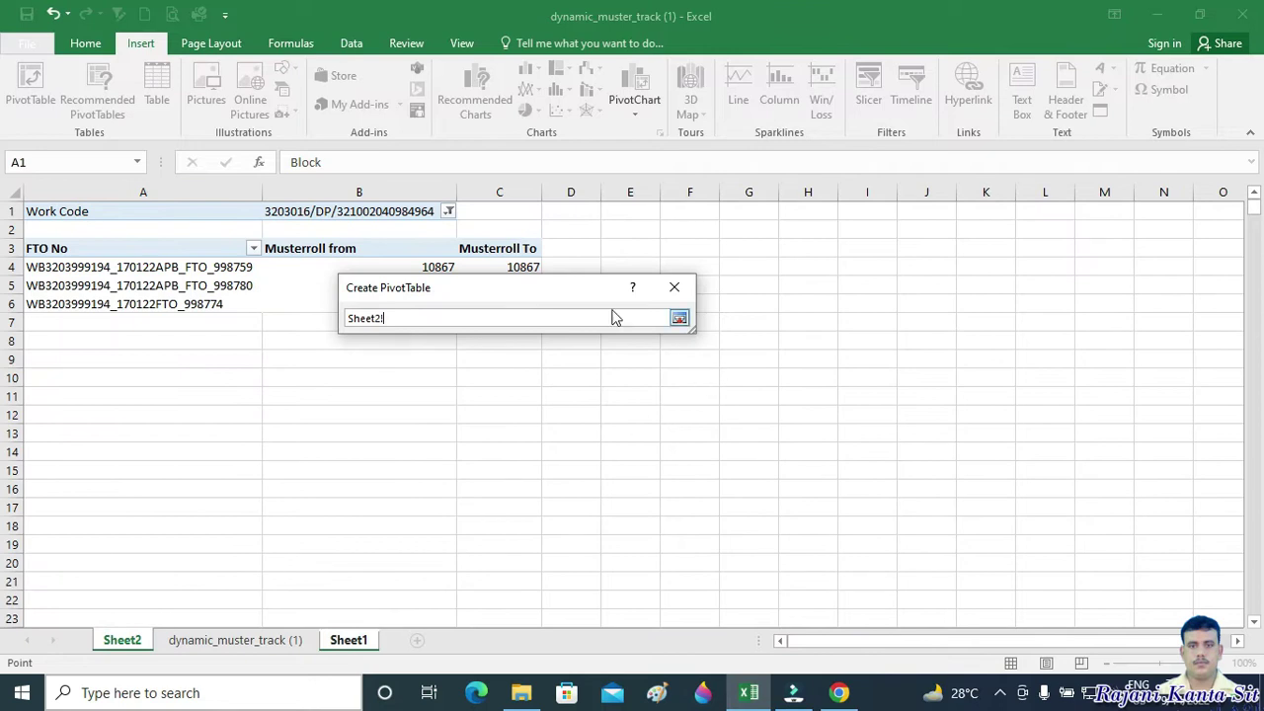
drag(558, 298, 929, 308)
click(630, 248)
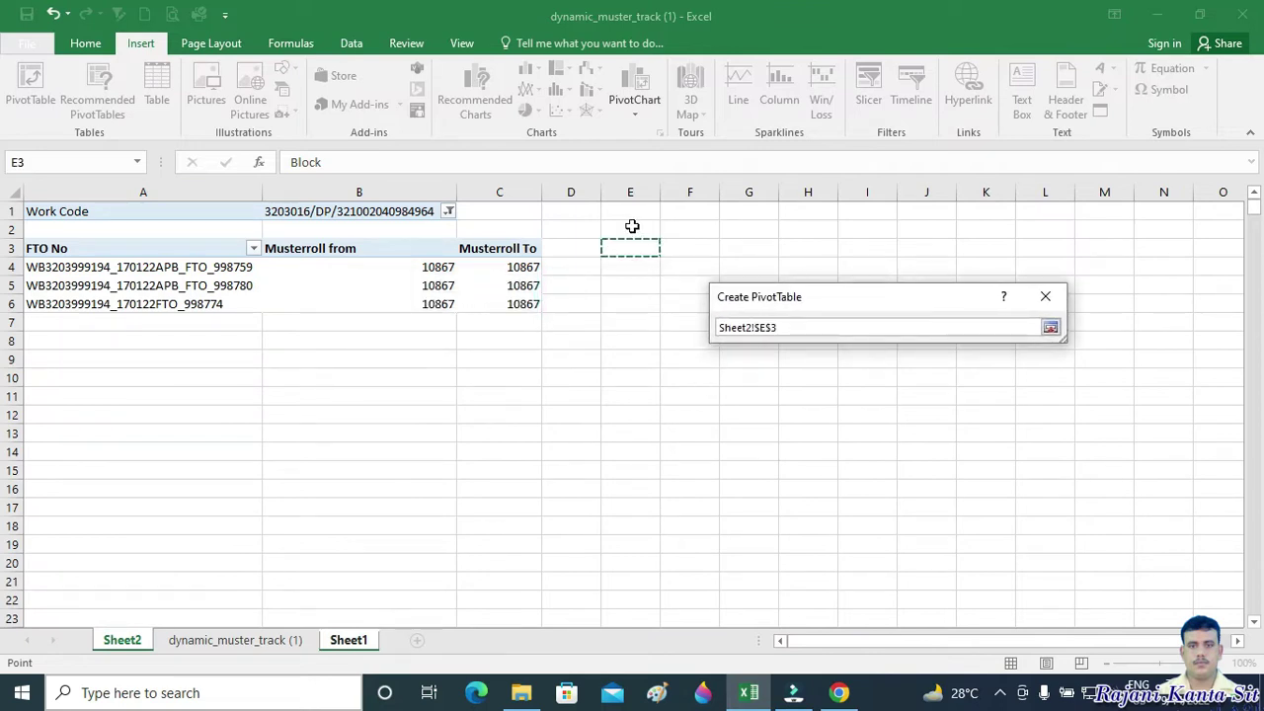
click(626, 212)
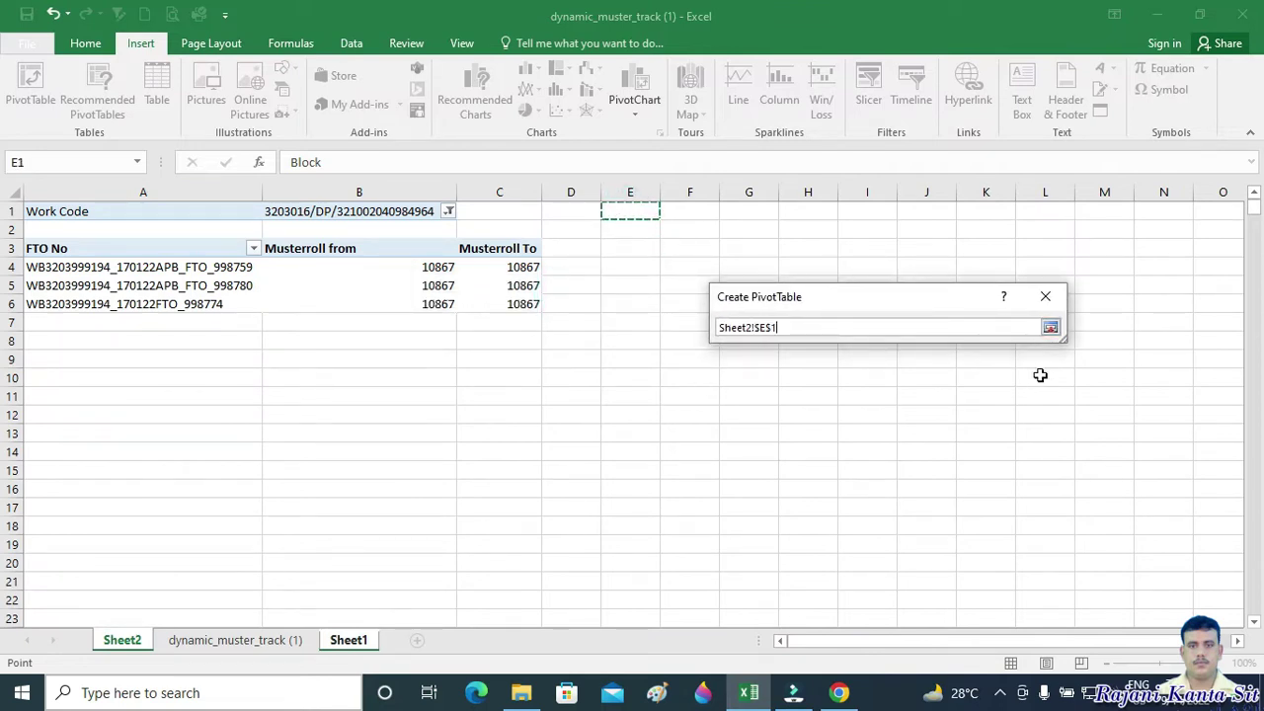
click(1054, 331)
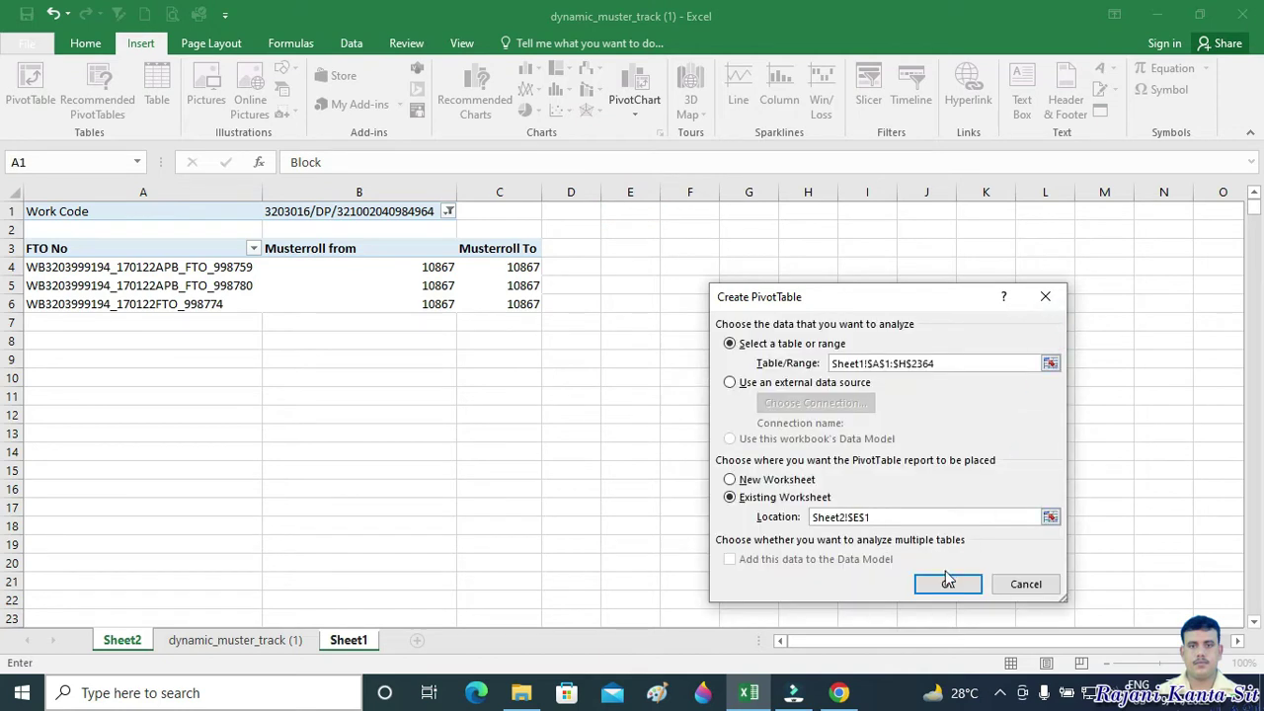
click(949, 586)
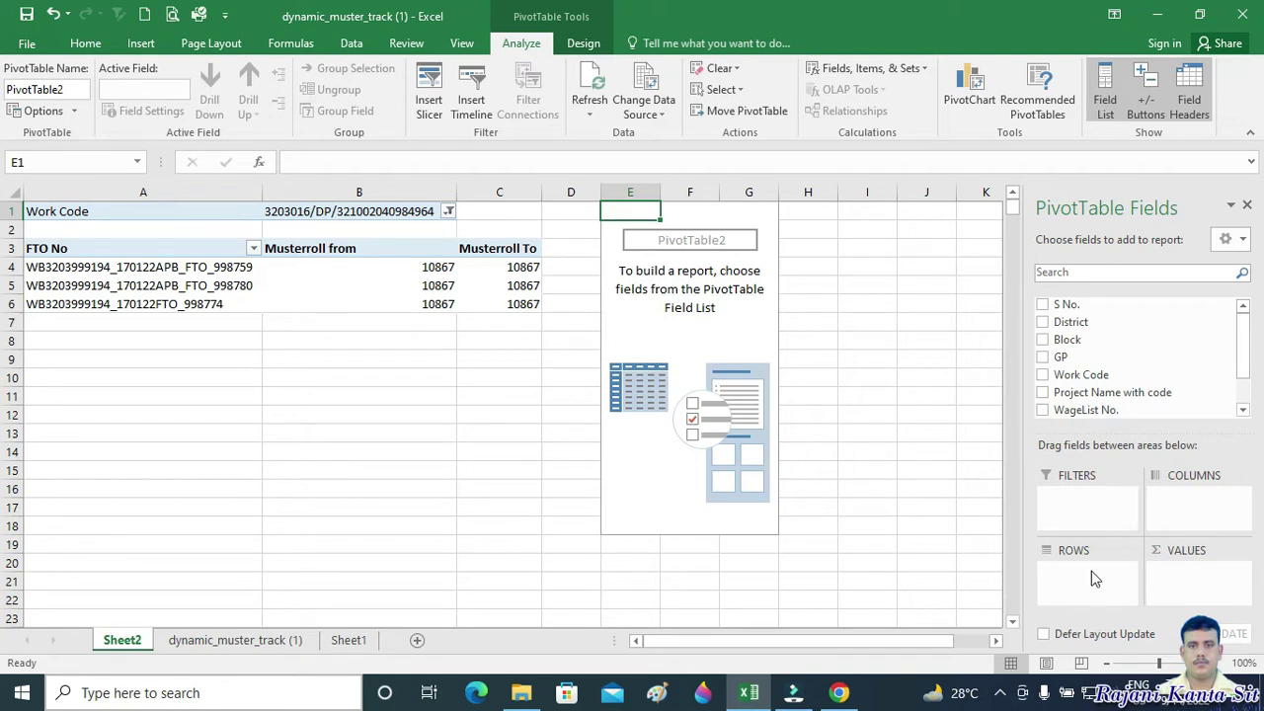
drag(1086, 410, 1086, 578)
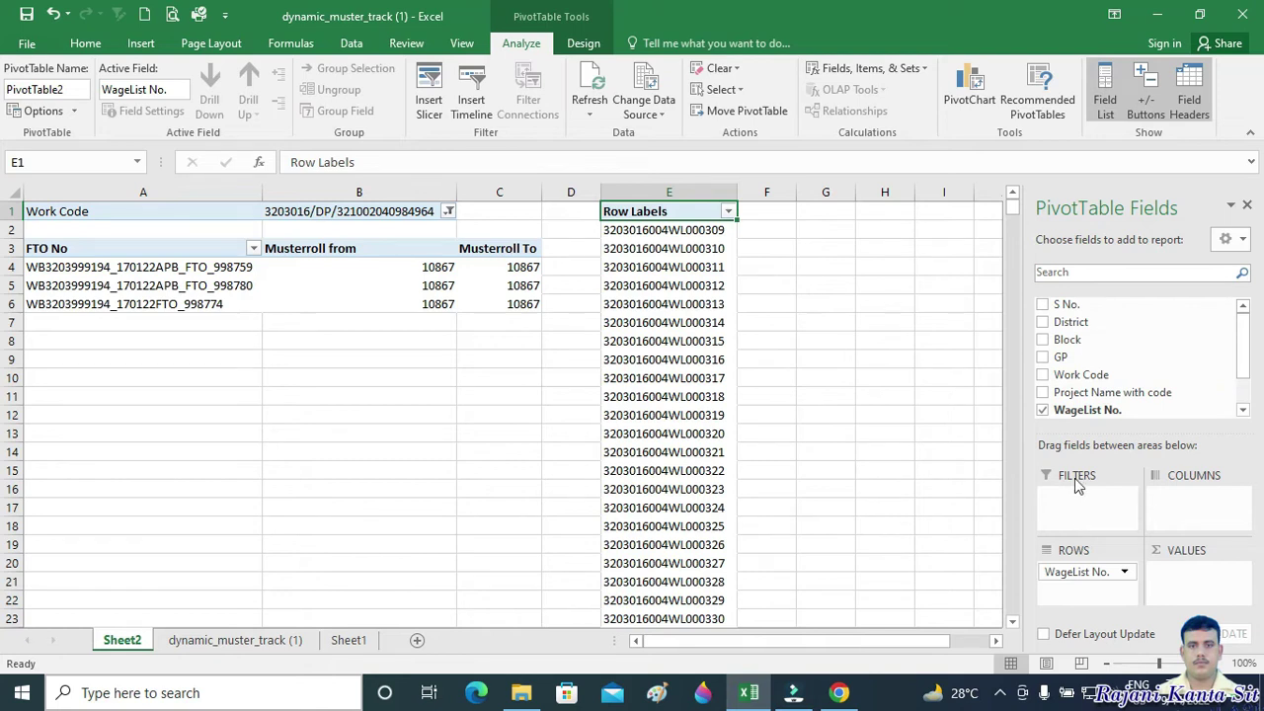
drag(1076, 374, 1094, 504)
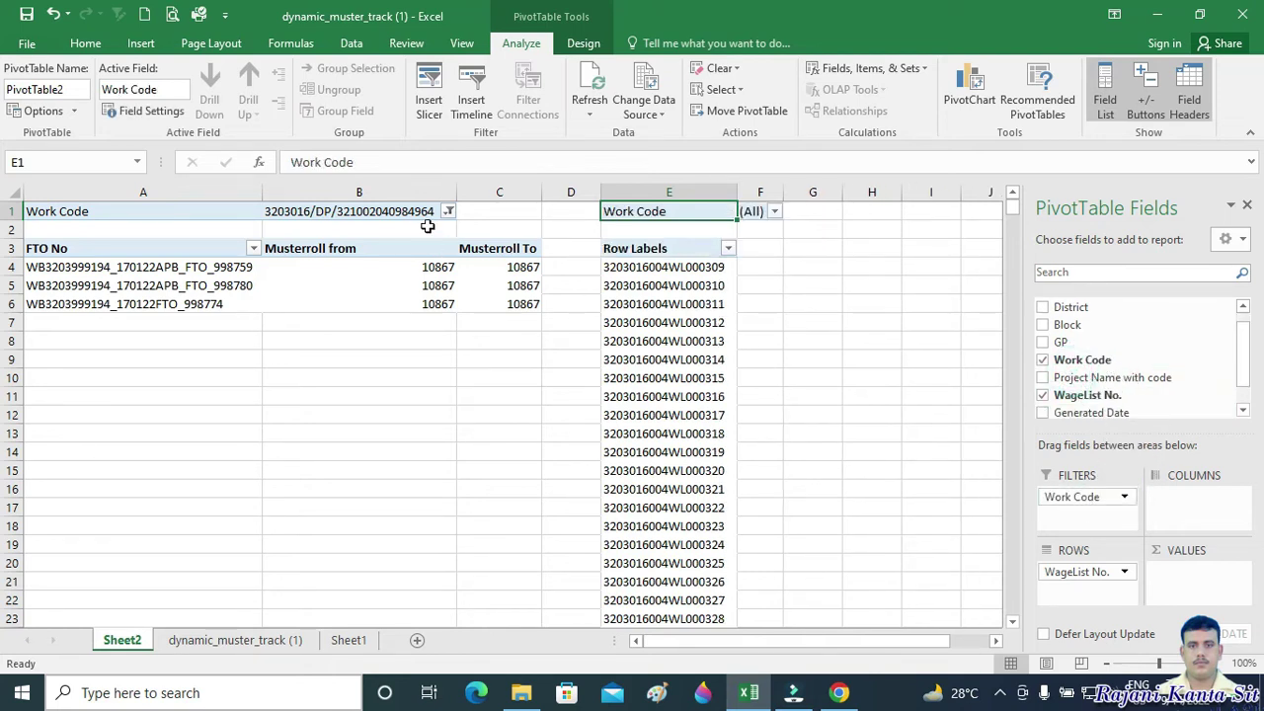
click(775, 214)
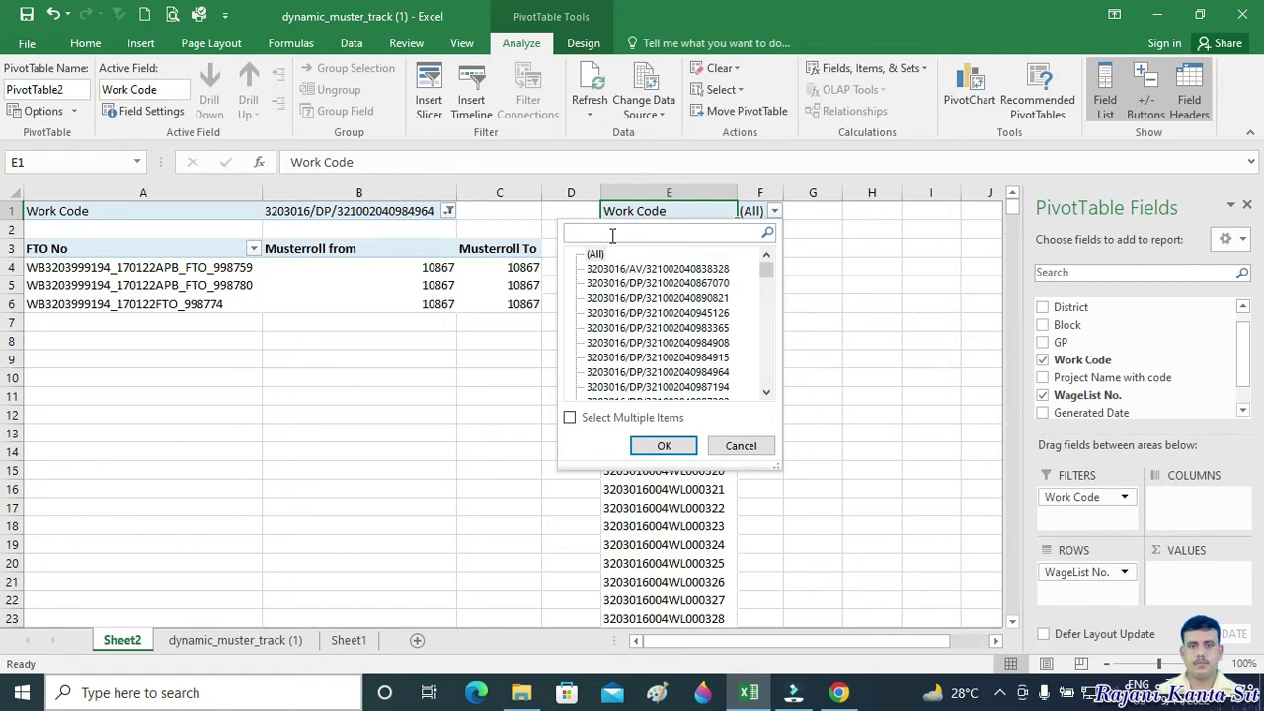
text(496)
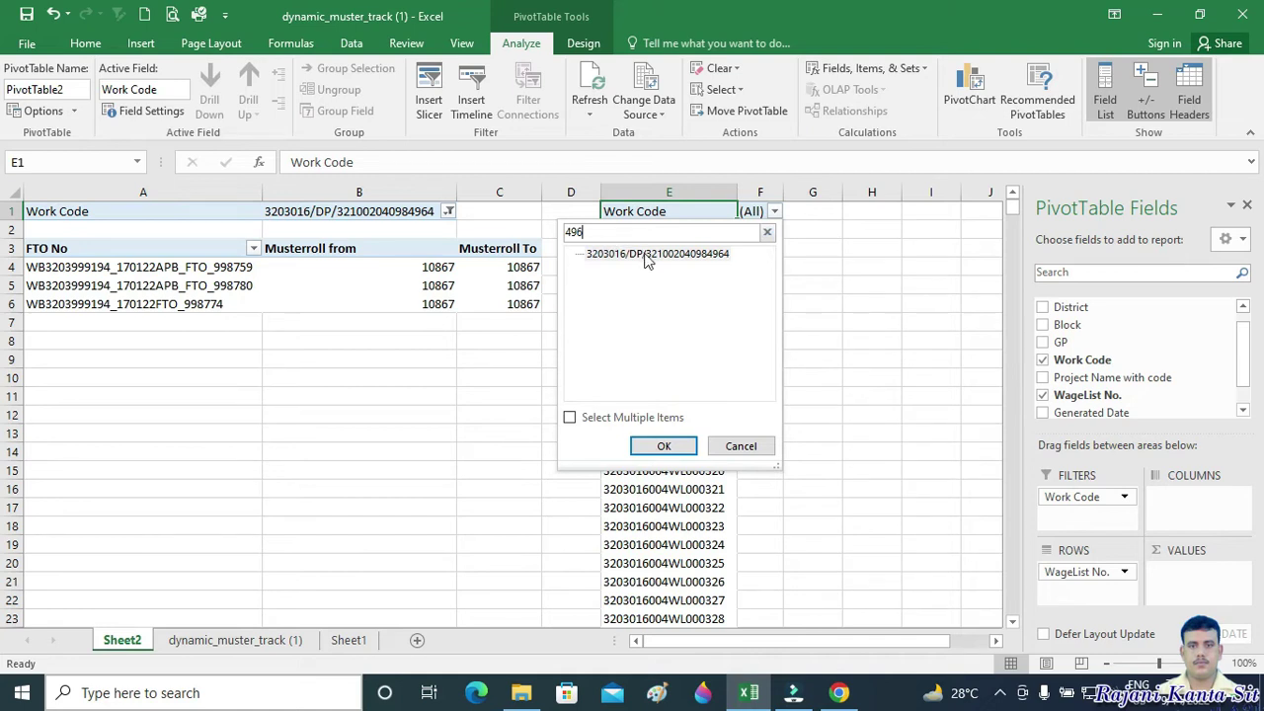
click(647, 258)
click(664, 446)
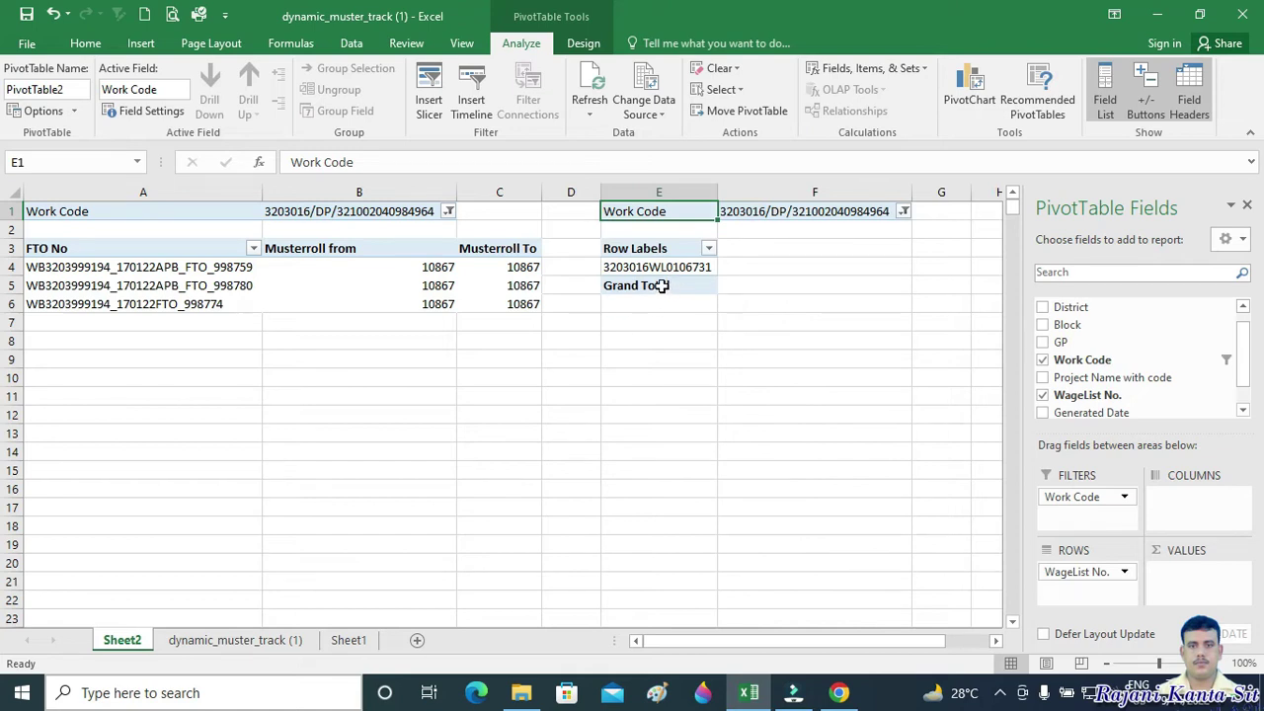
- Turn off row and column grand totals in PivotTable2's Totals & Filters options
right_click(665, 286)
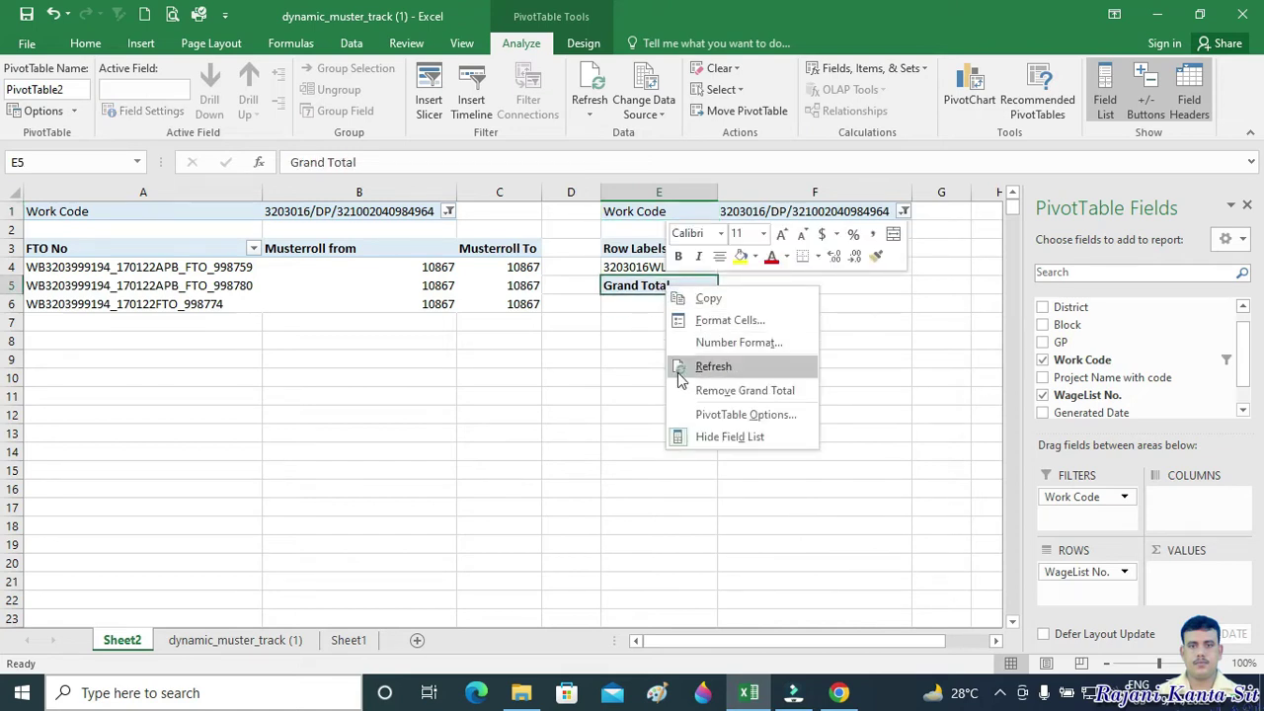
click(763, 423)
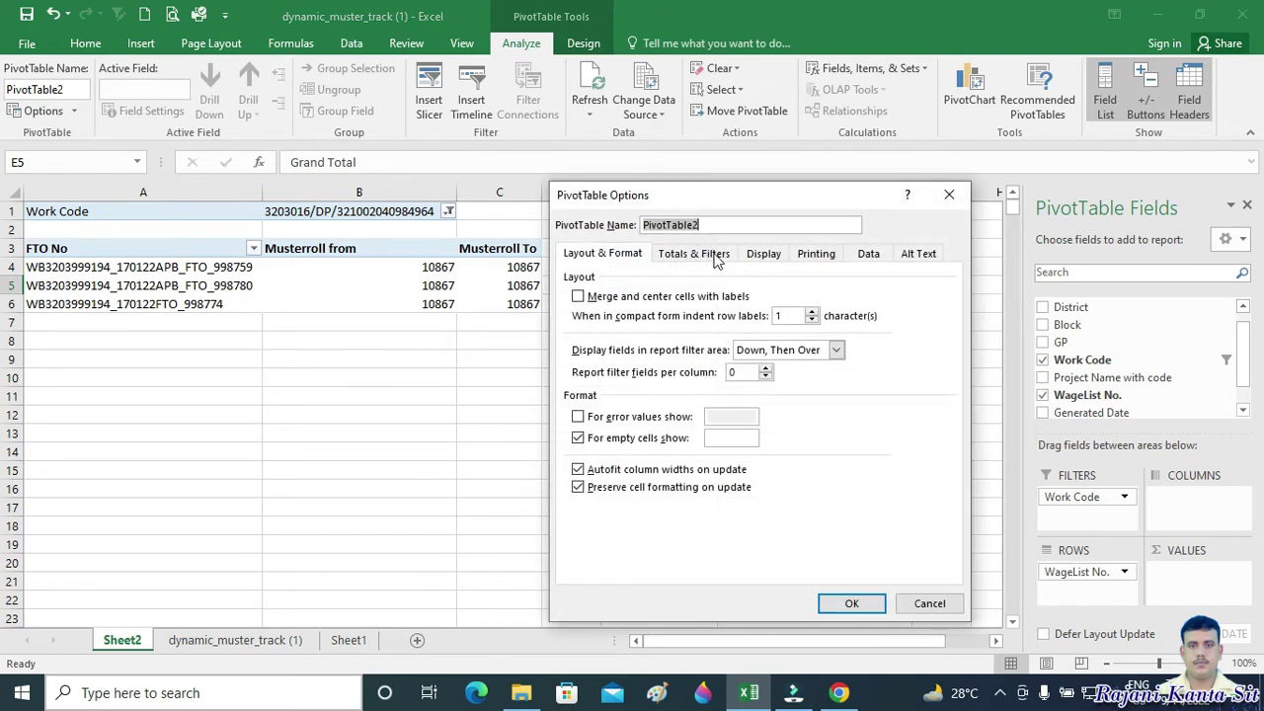
click(713, 257)
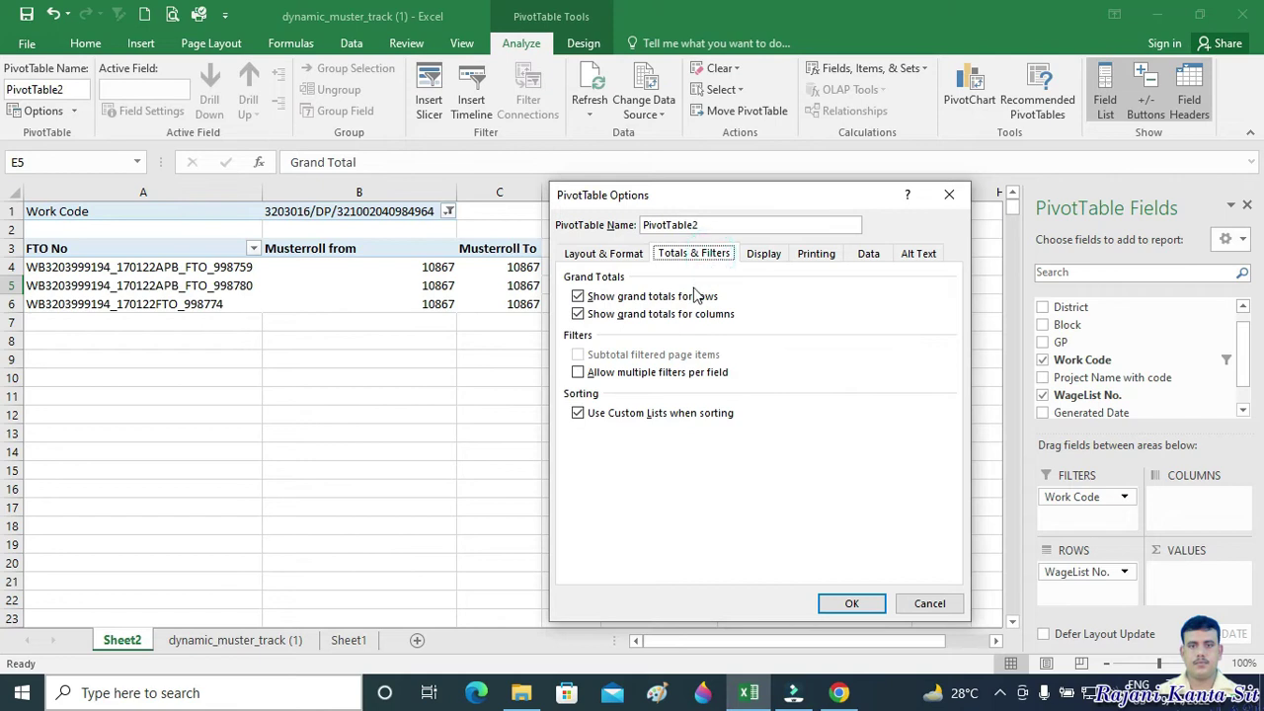
click(578, 296)
click(578, 314)
click(851, 605)
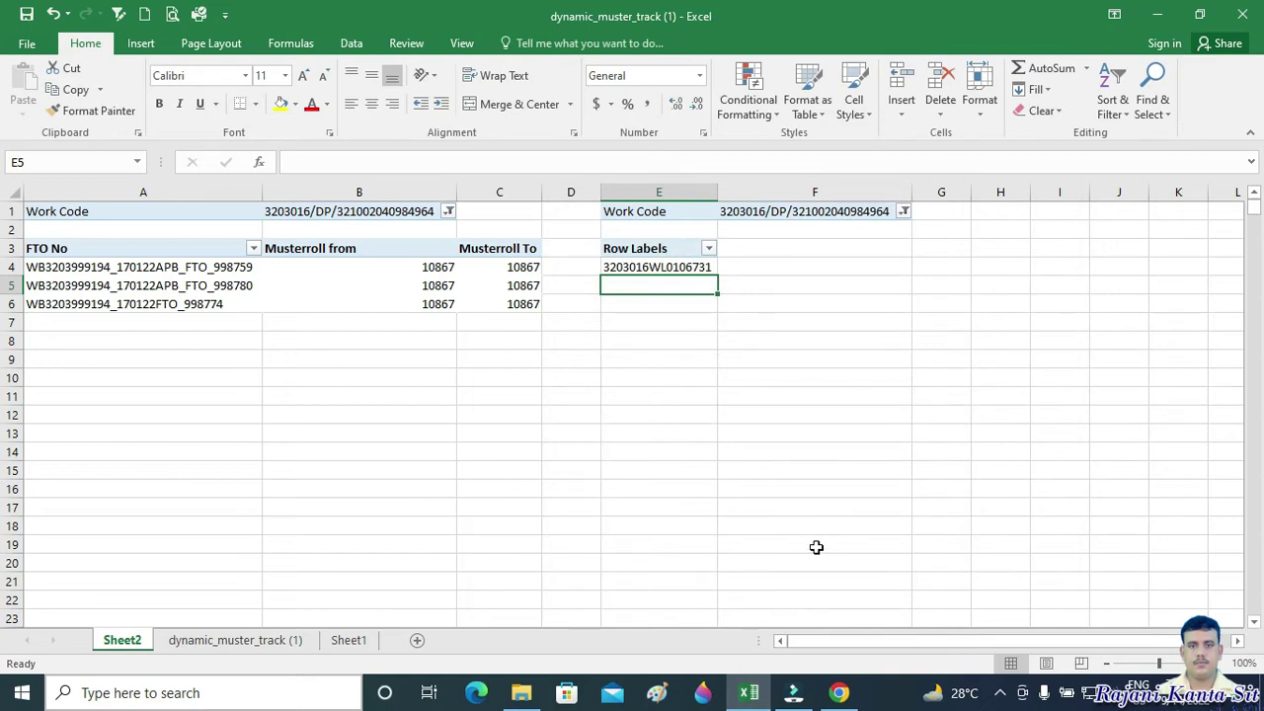
- Label cell A2 'Work Name :'
click(129, 230)
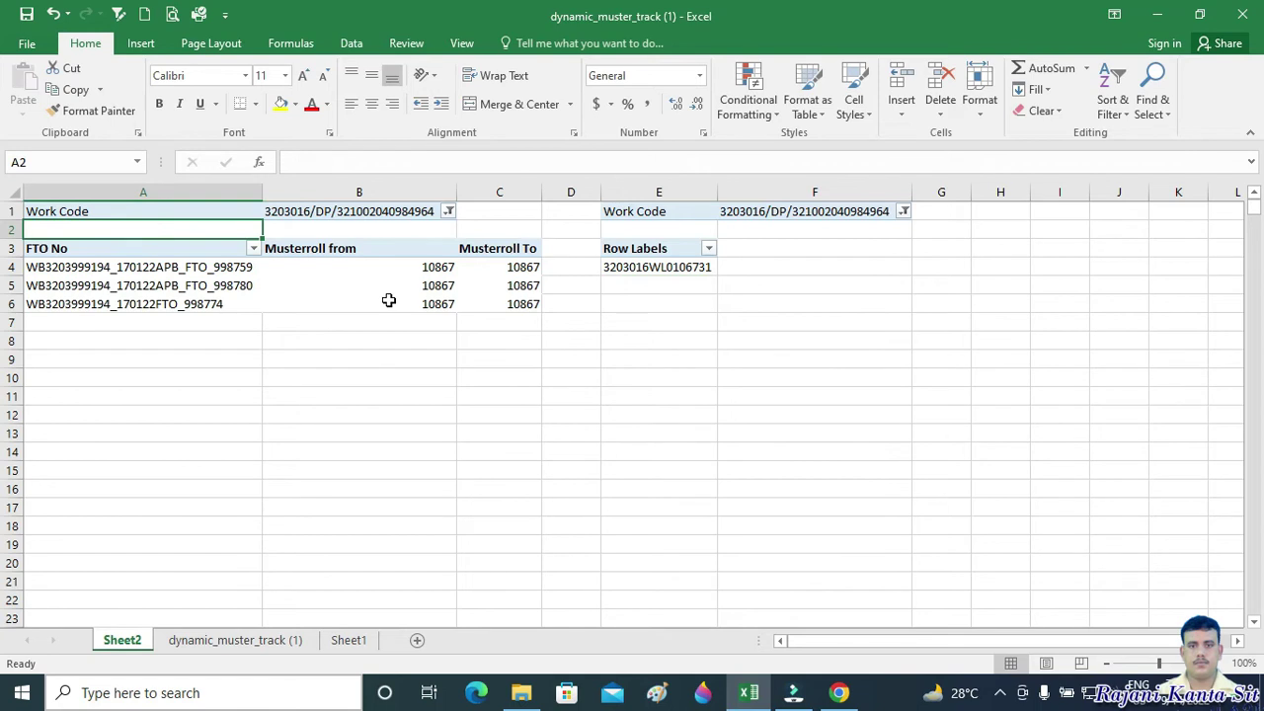
text(Work CodeName :)
key(Tab)
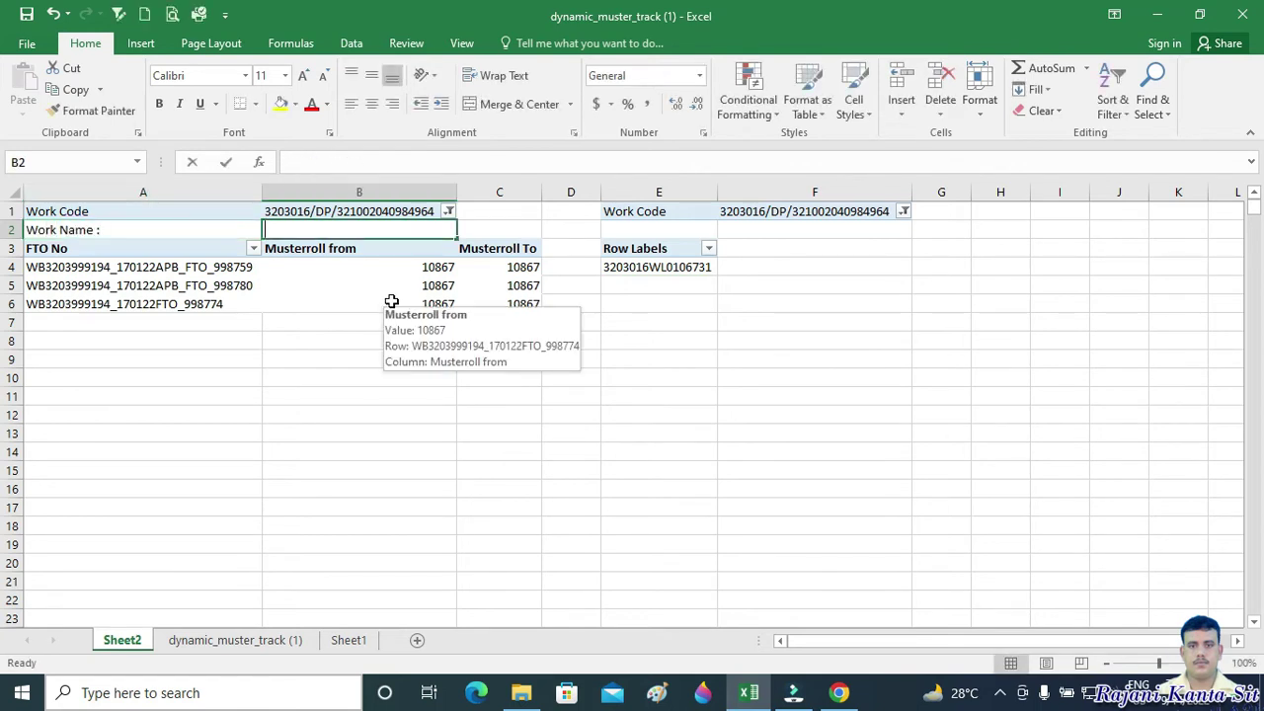
- Enter =VLOOKUP(B1,Sheet1!$E$1:$F$2364,2,0) in B2 to show the work name
text(=vl)
key(Tab)
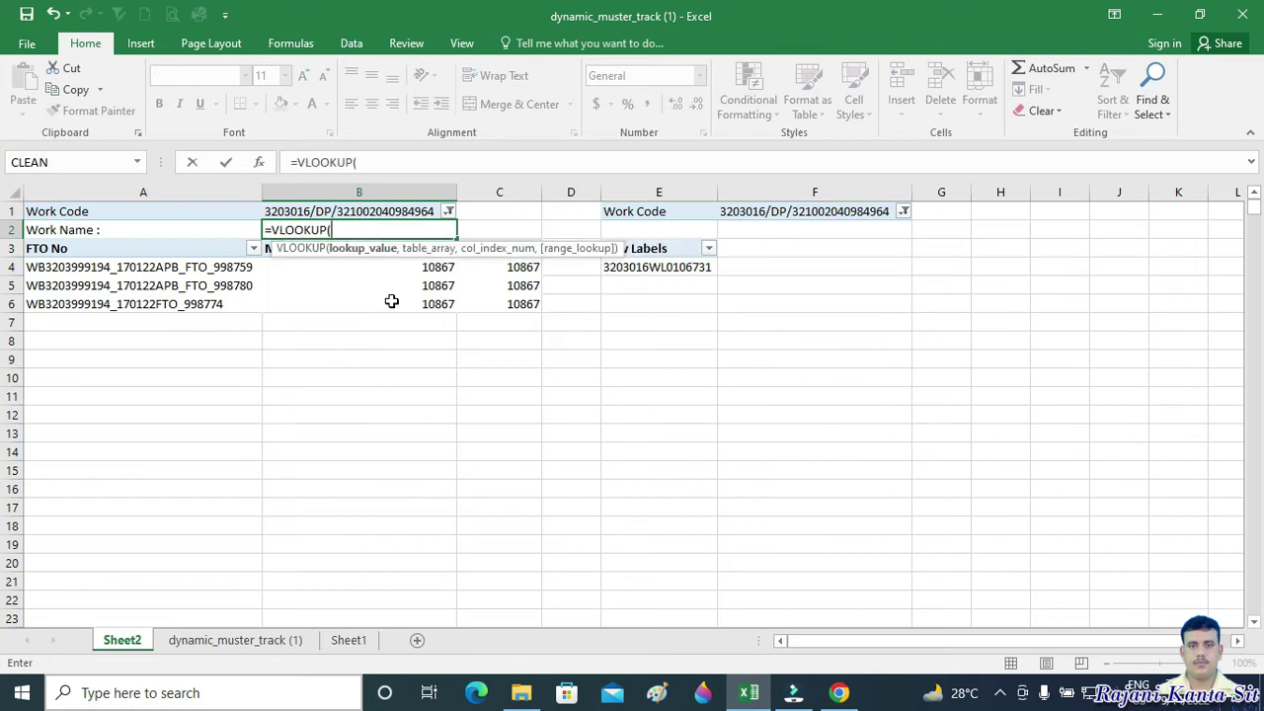
click(373, 211)
text(,)
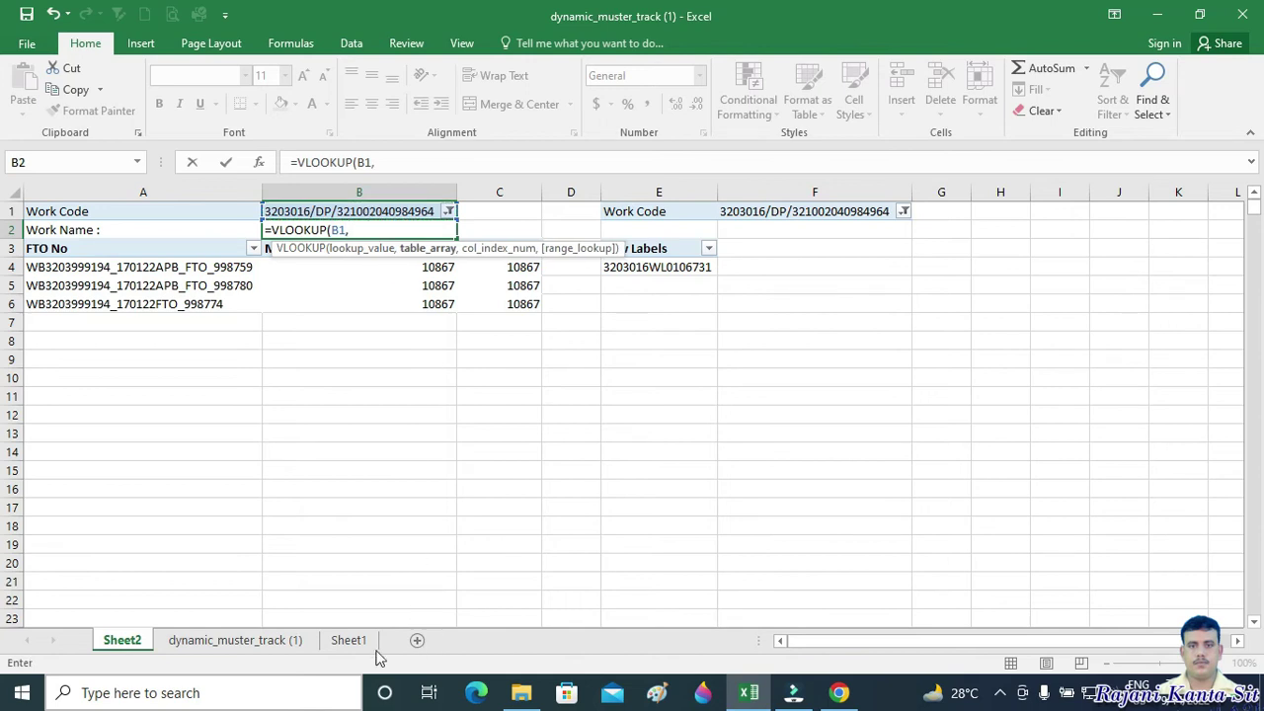
click(357, 642)
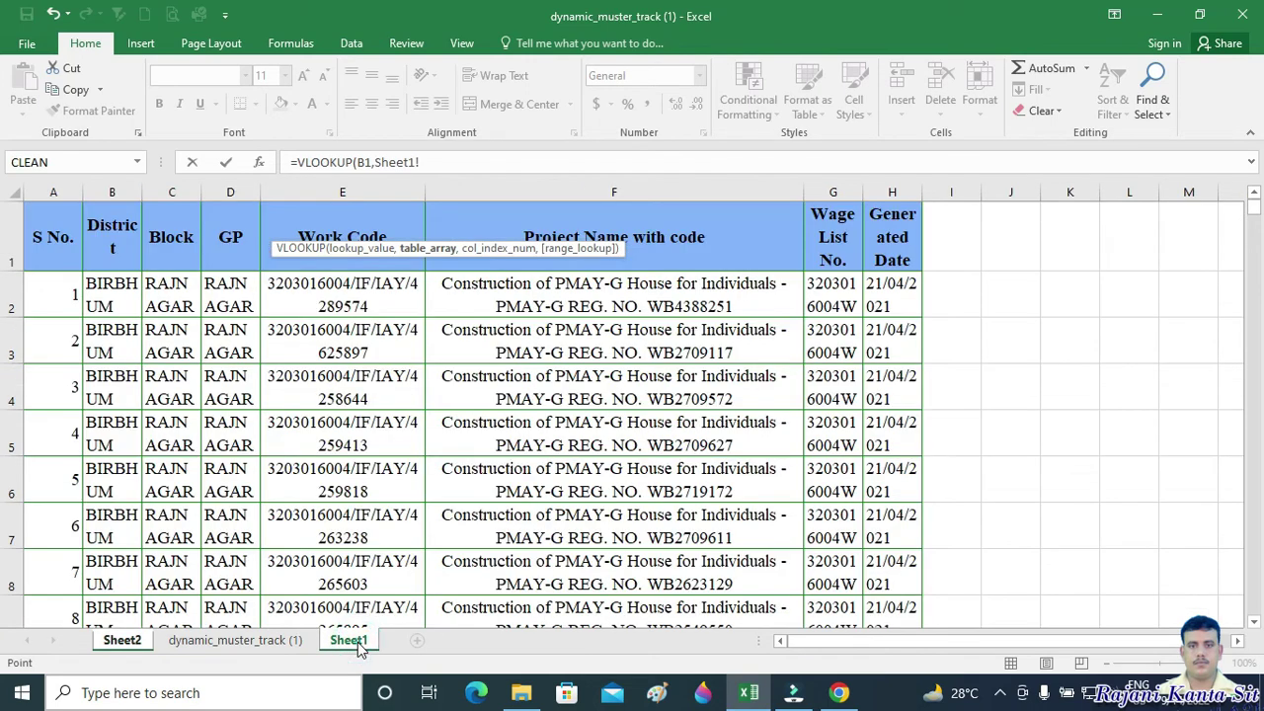
click(350, 223)
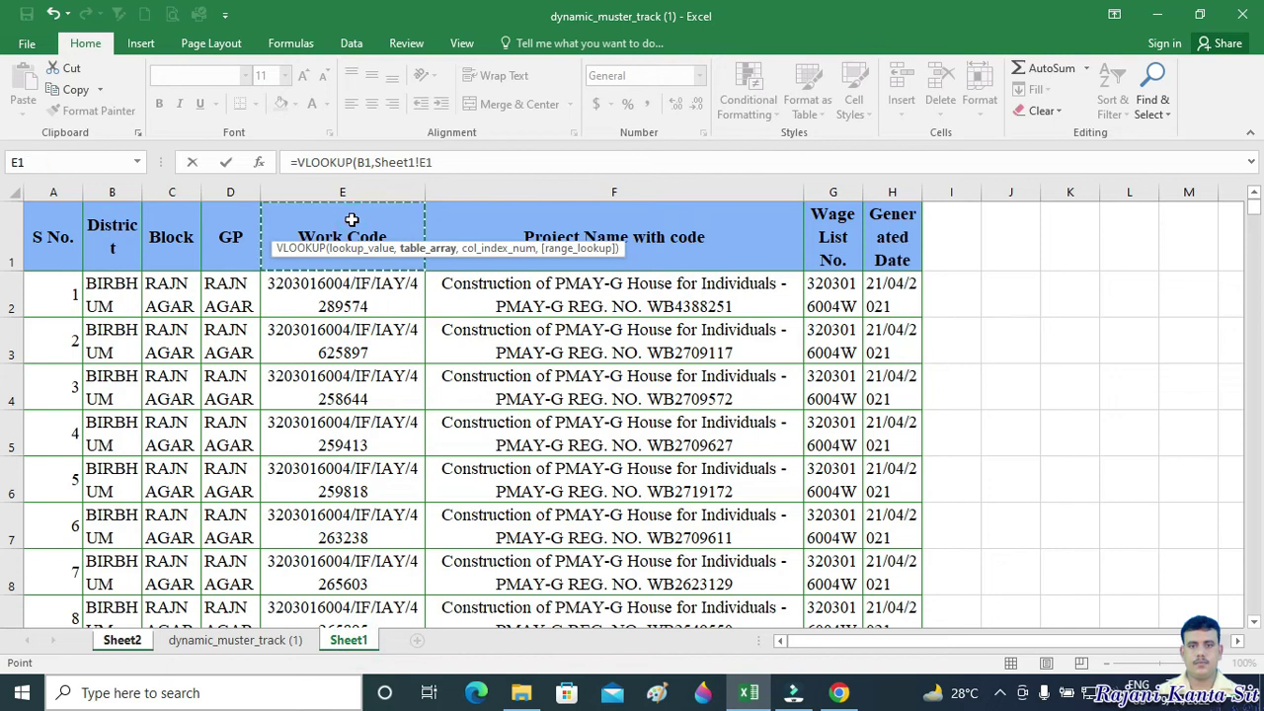
drag(378, 230, 449, 226)
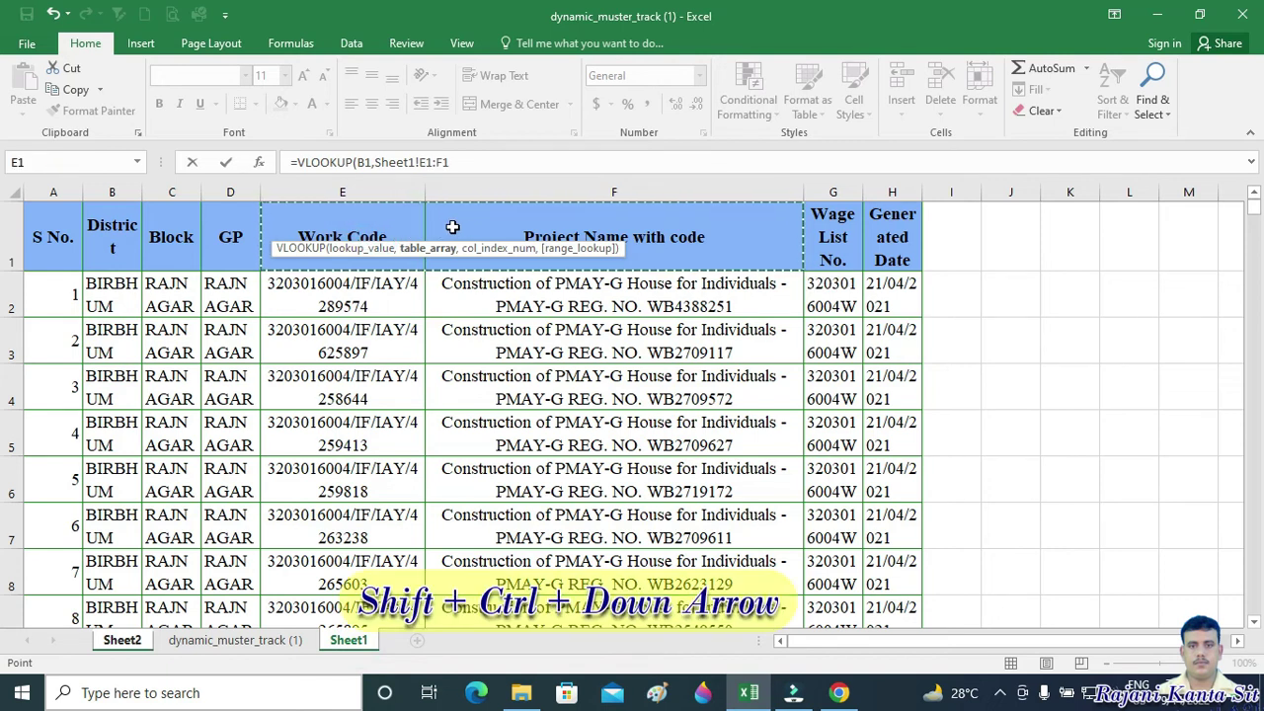
key(ctrl+shift+Down)
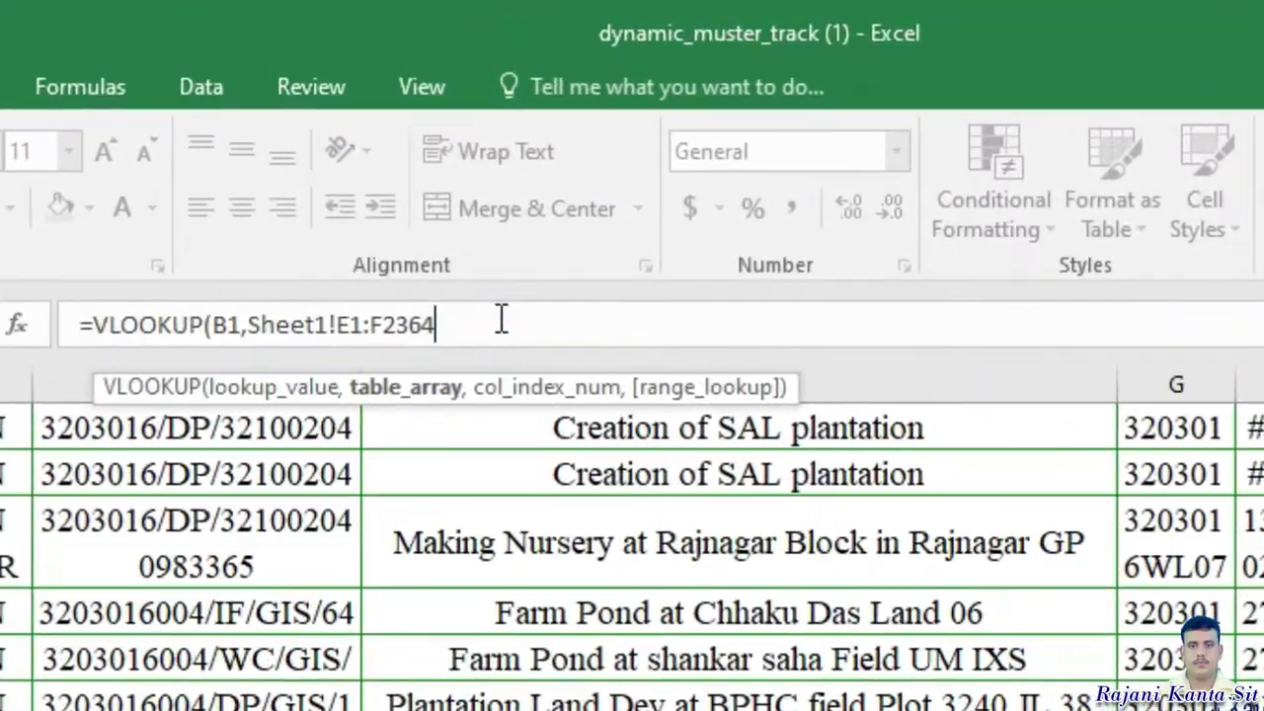
text(,2)
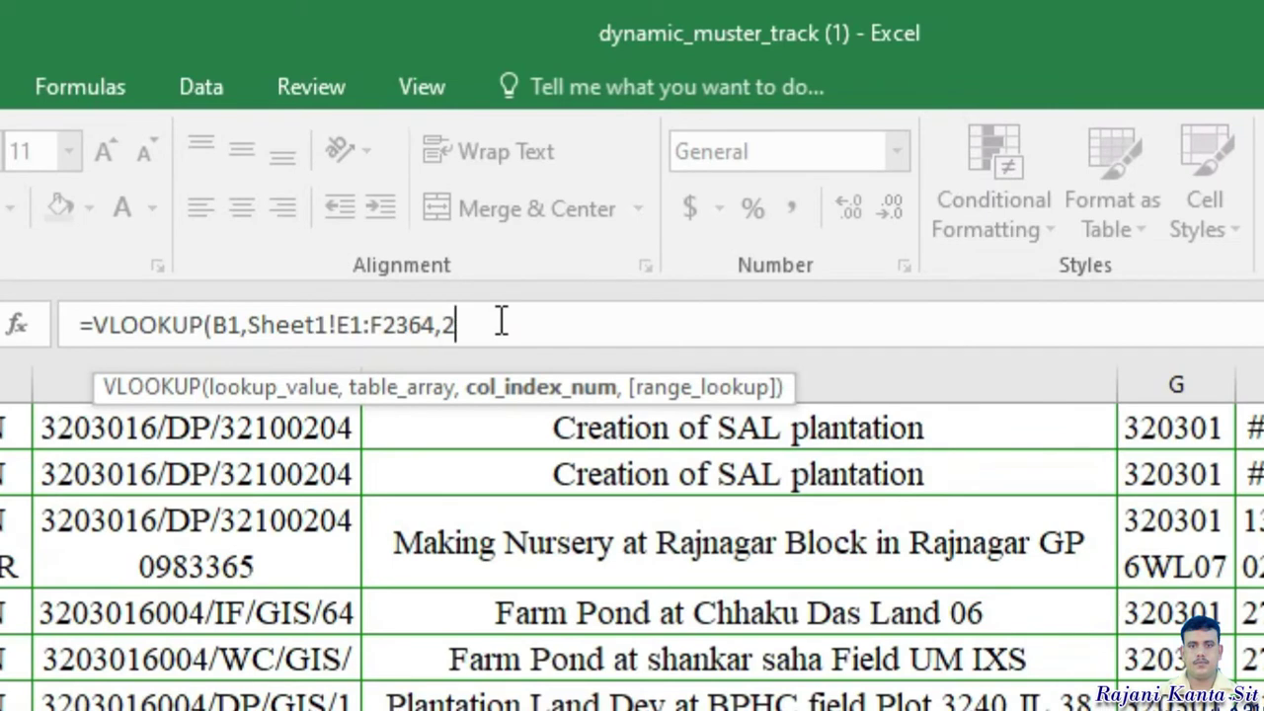
text(,0)
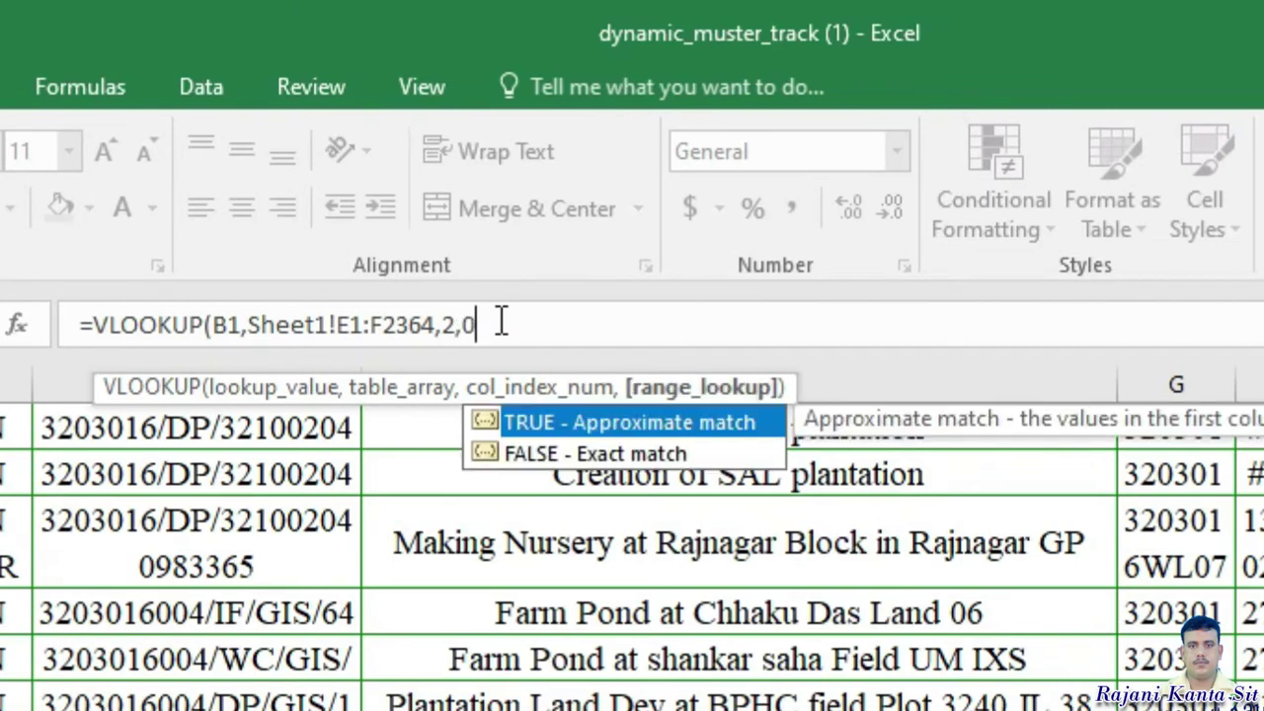
text())
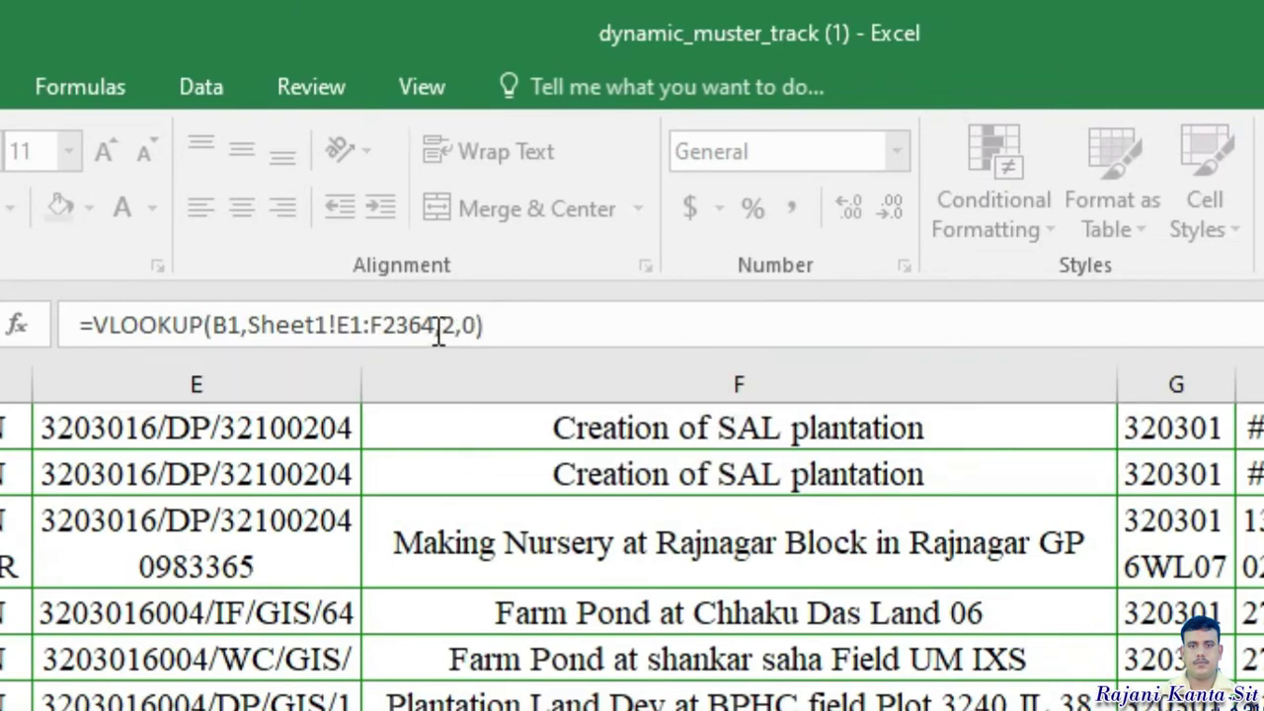
drag(435, 325, 261, 325)
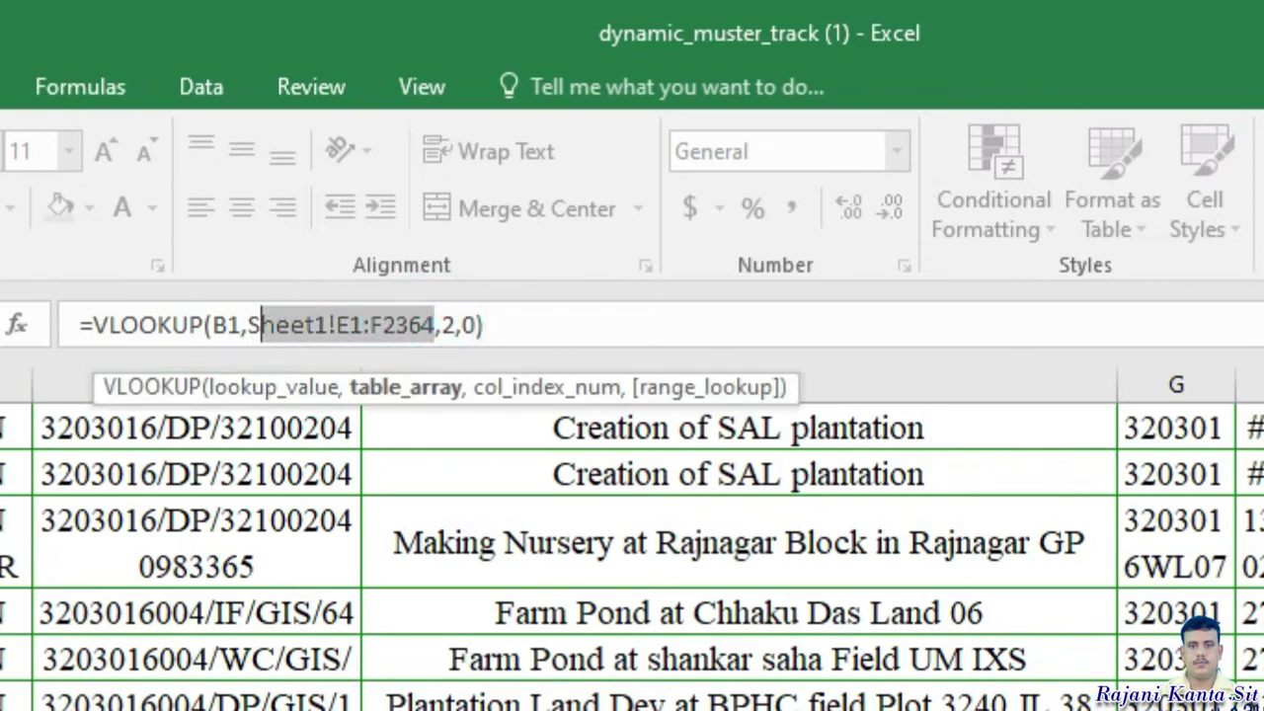
key(F4)
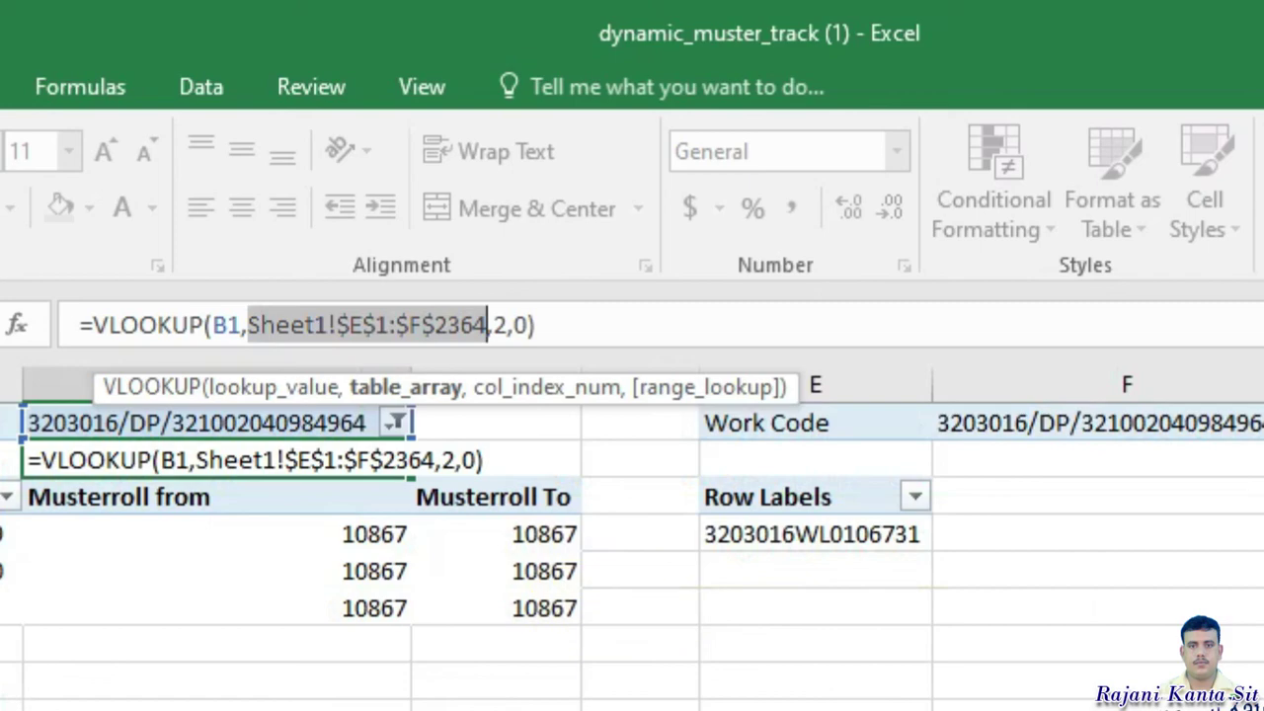
key(Return)
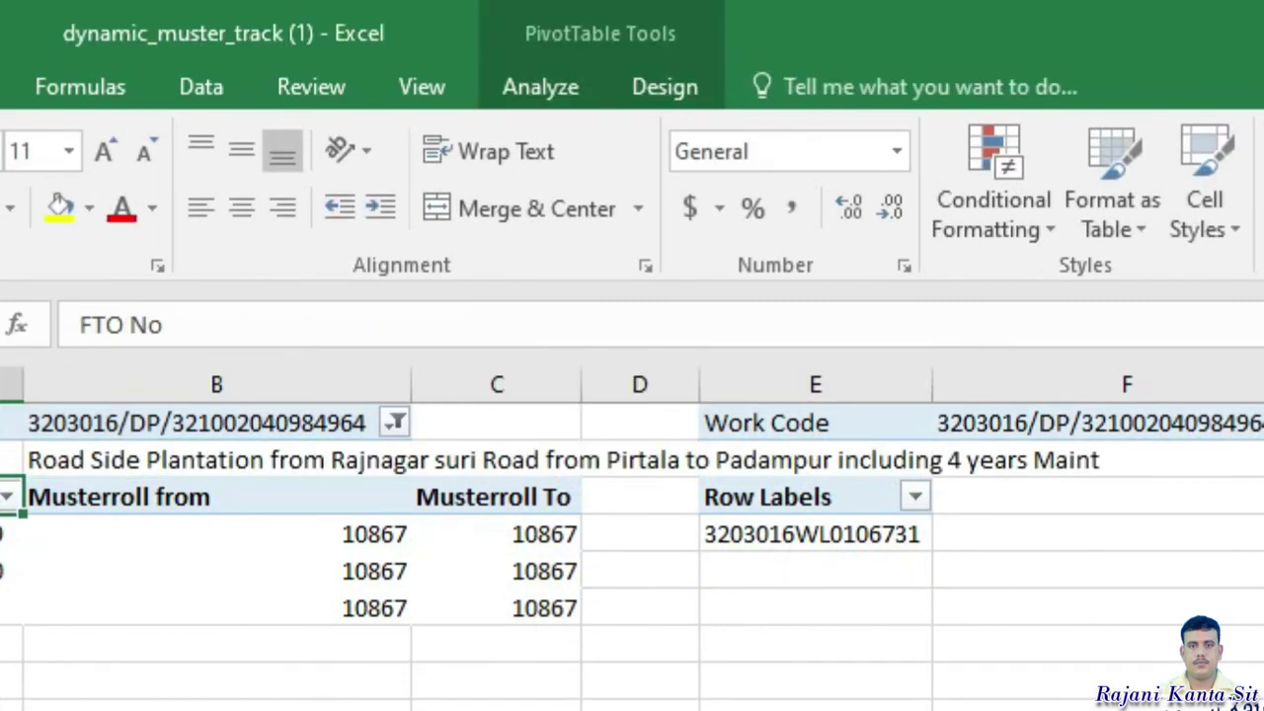